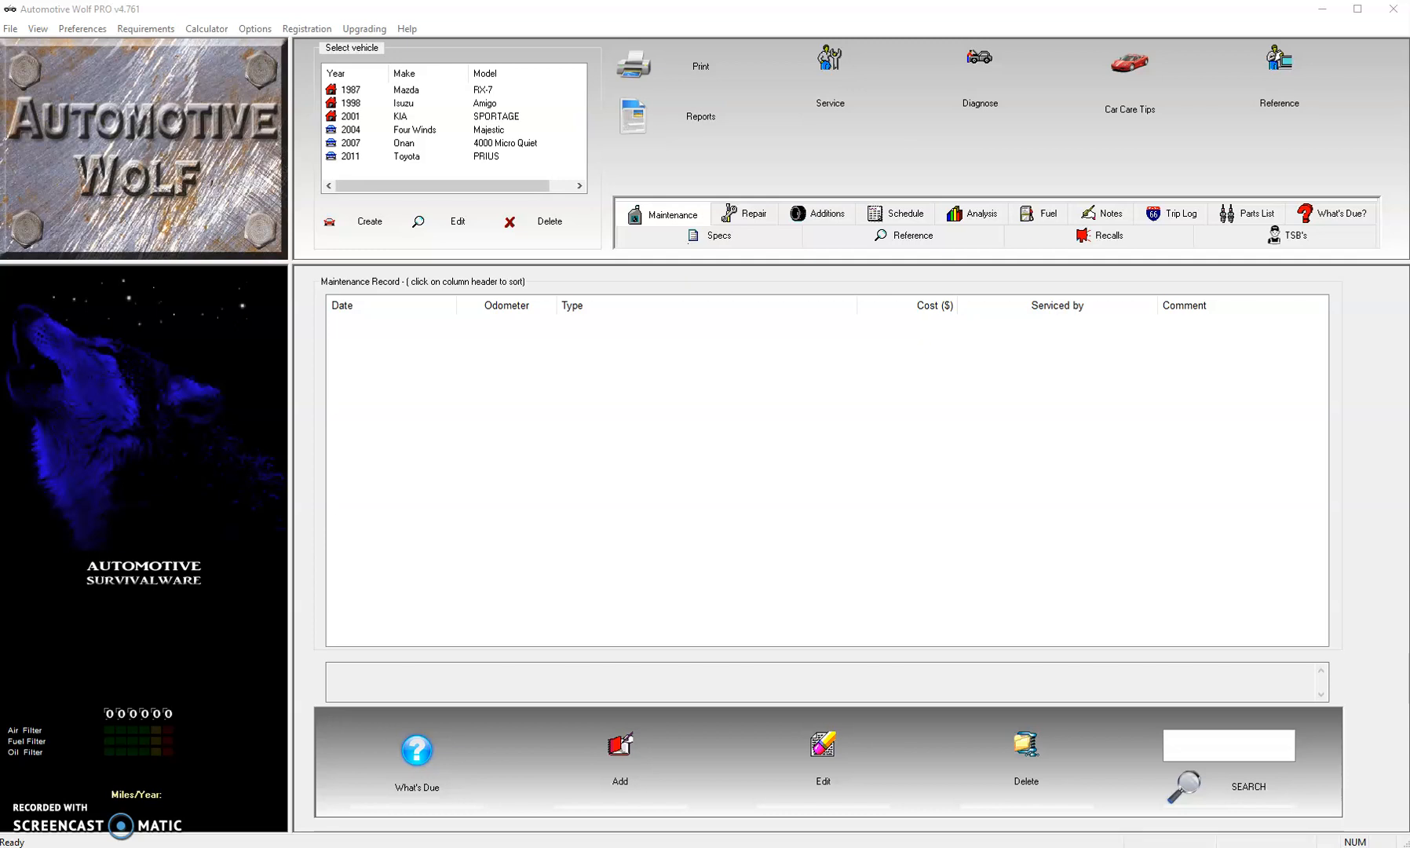
Review the maintenance records of the Mazda RX-7, Isuzu Amigo, Four Winds Majestic, Onan 4000 Micro Quiet and Toyota PRIUS.
click(409, 92)
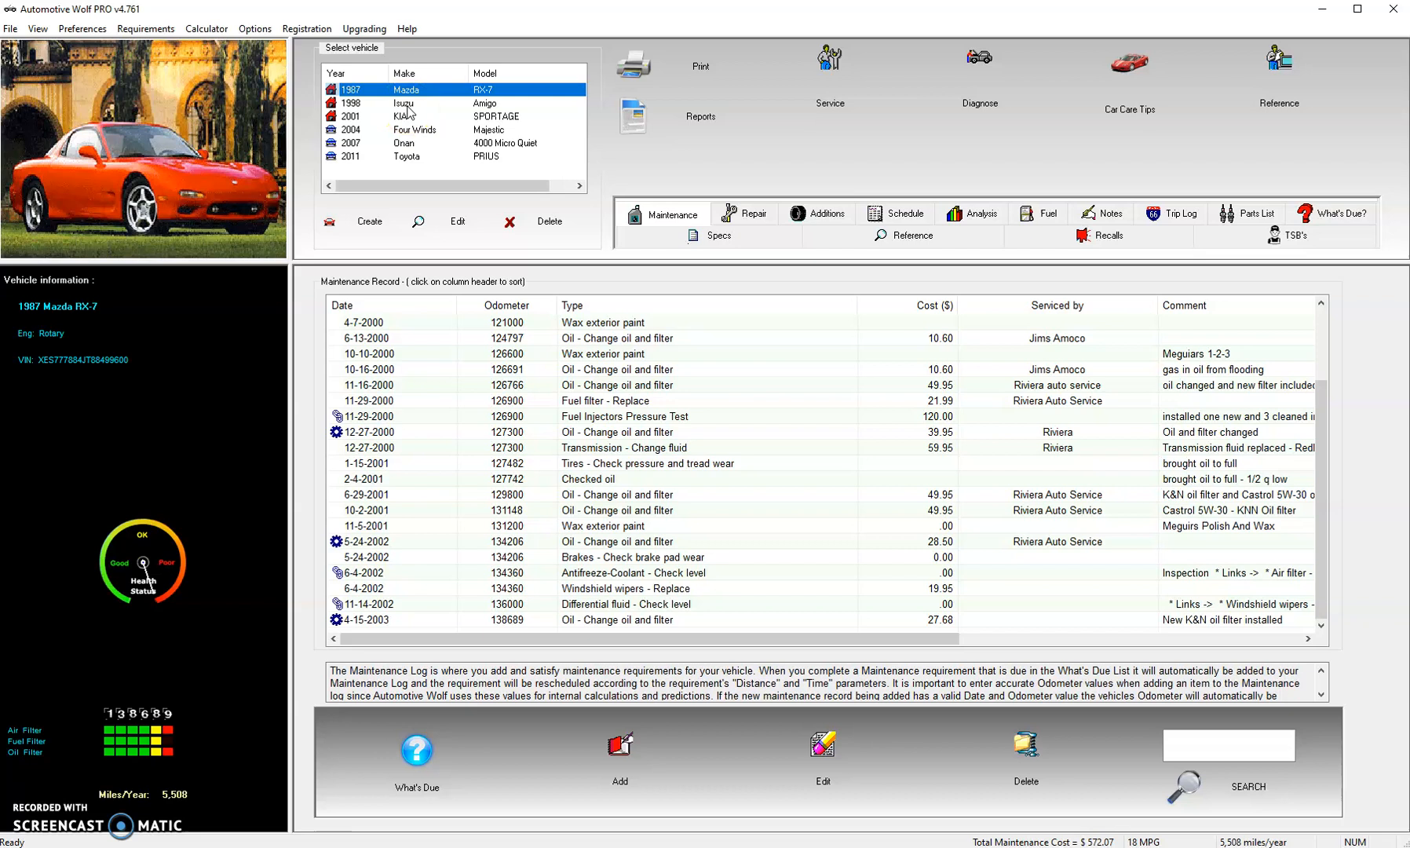
click(404, 104)
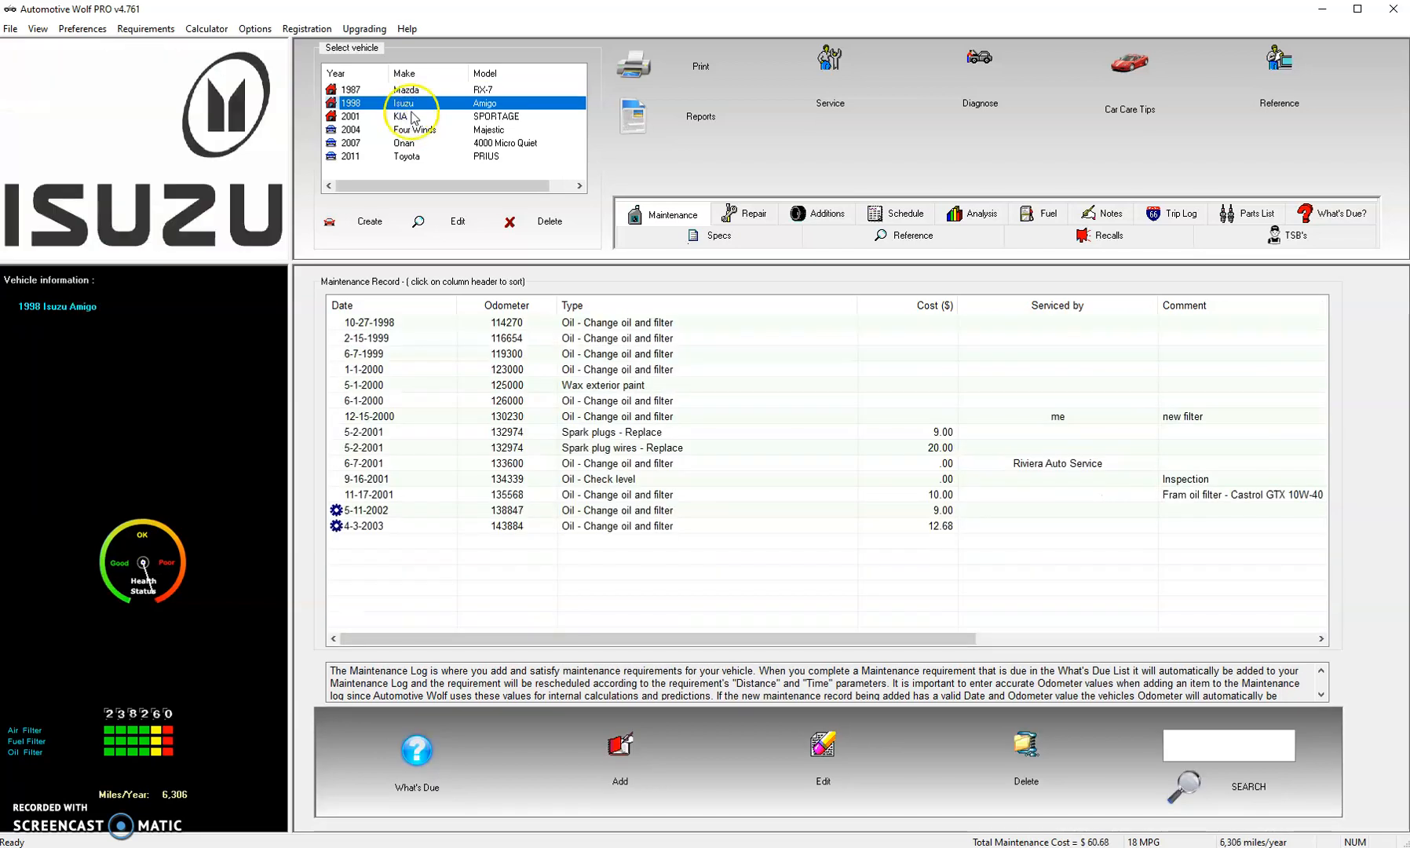
click(414, 131)
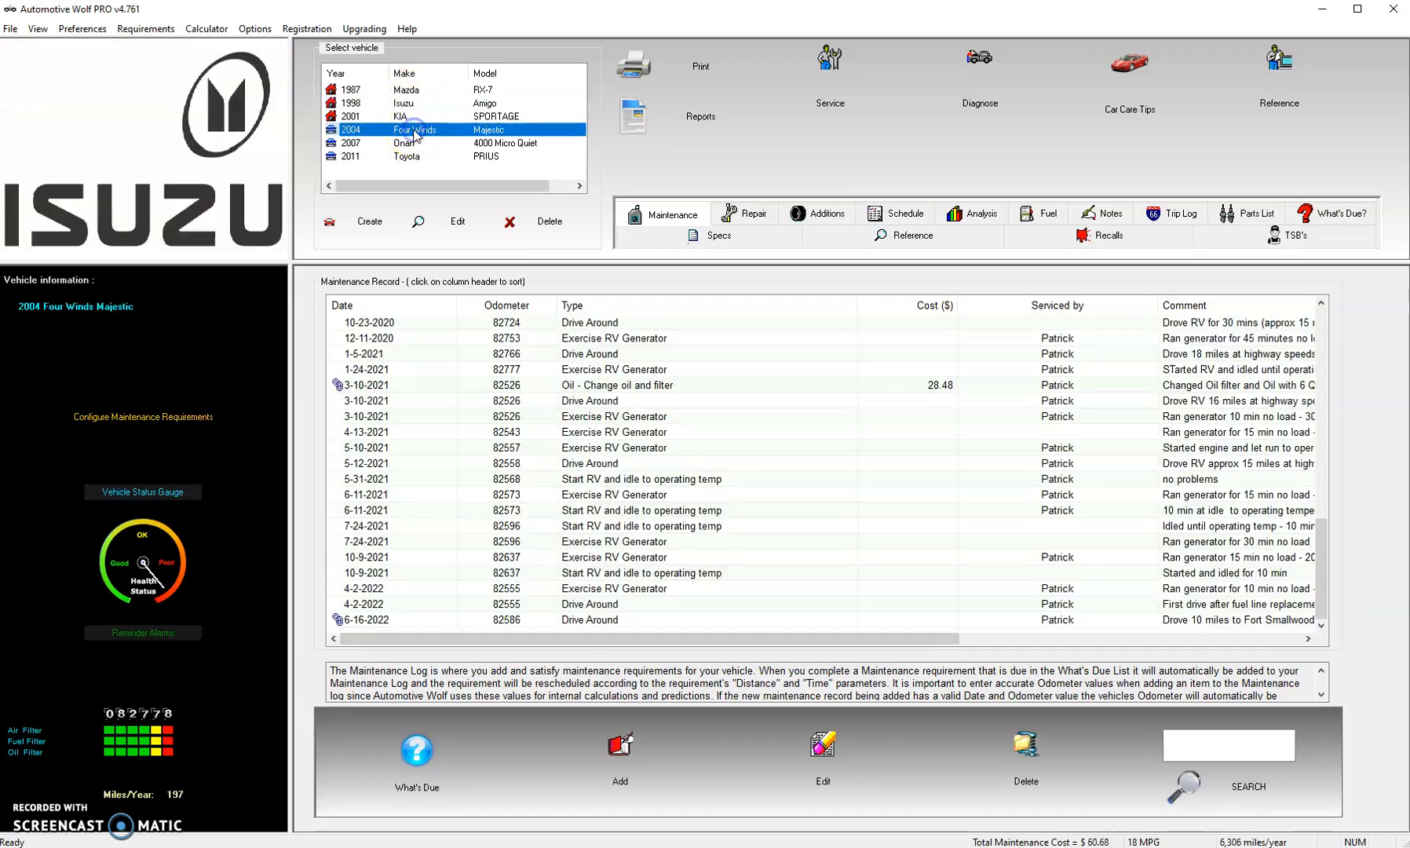
click(412, 144)
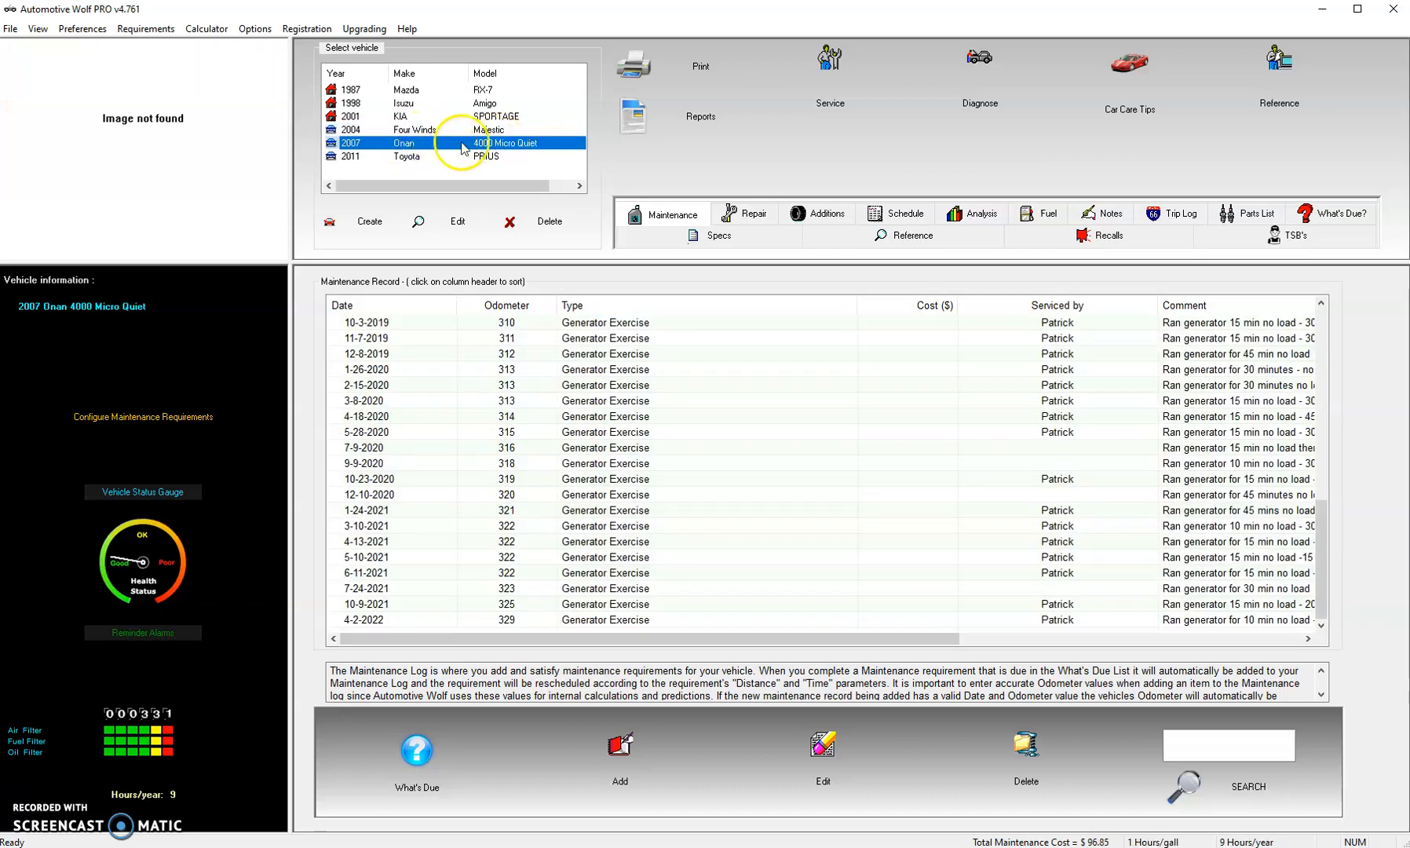
click(407, 156)
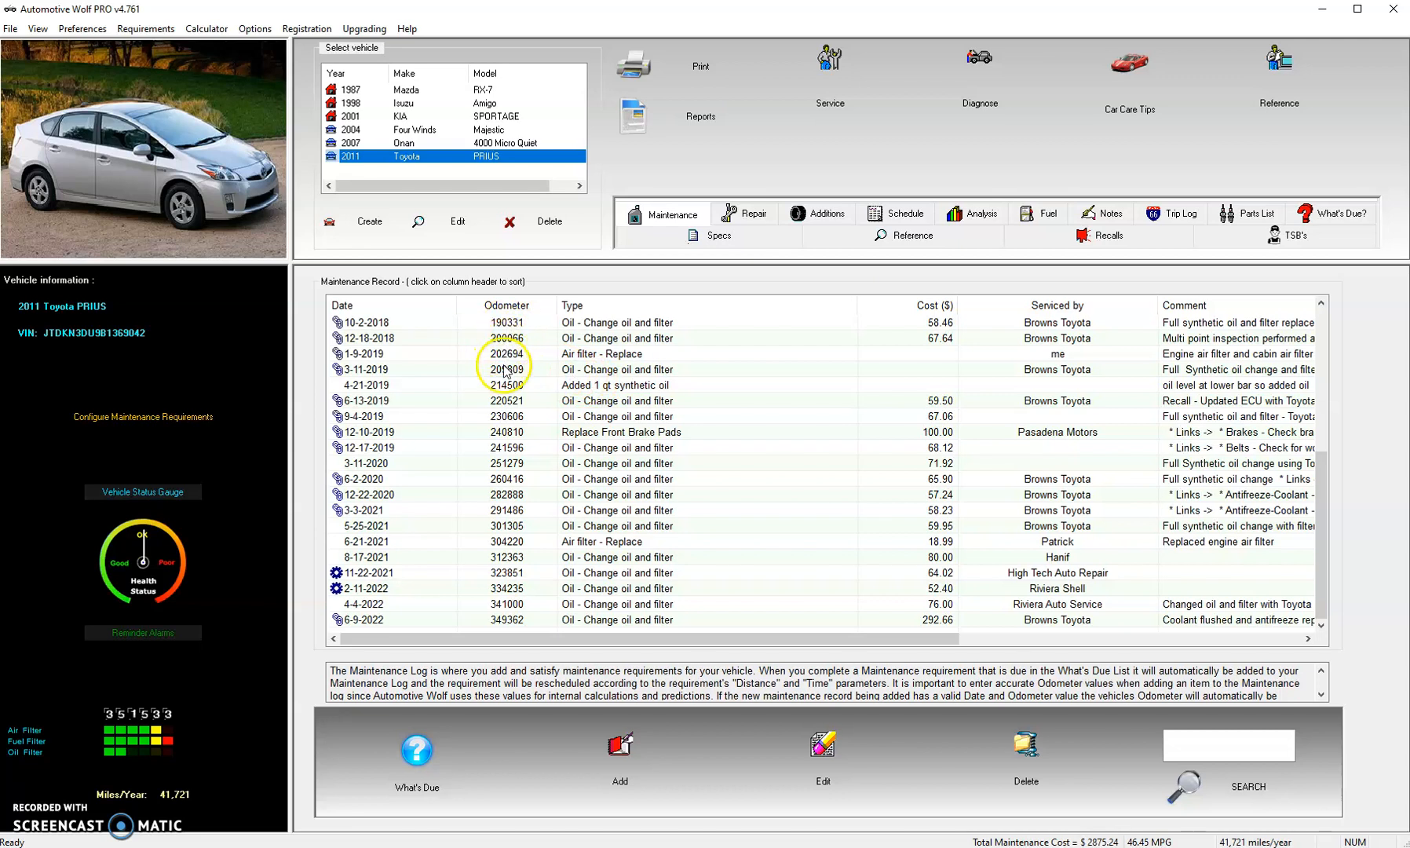
Start creating a new vehicle of the type Car, Standard Truck, Van after previewing the other vehicle types.
click(373, 225)
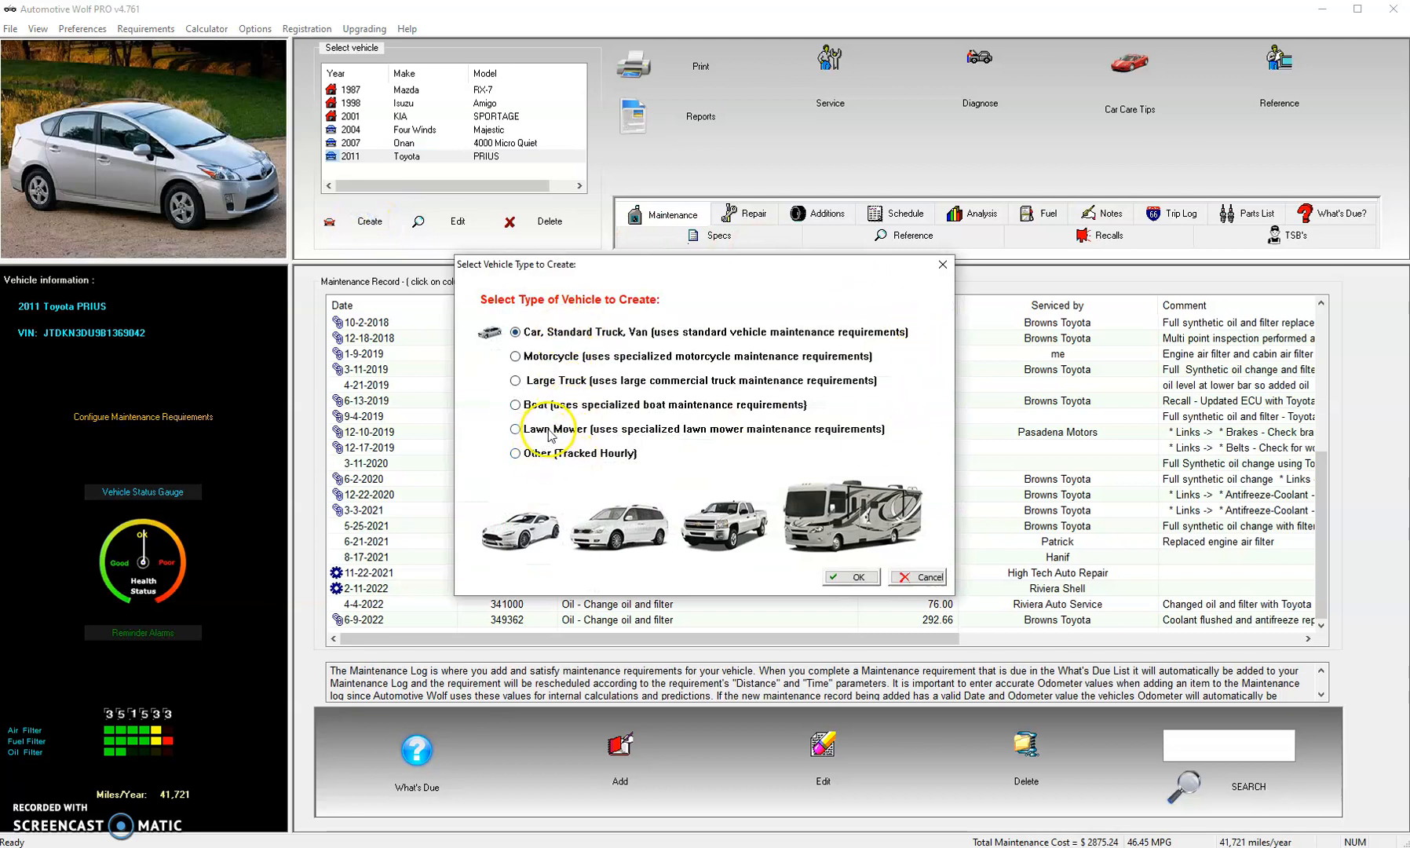
click(549, 430)
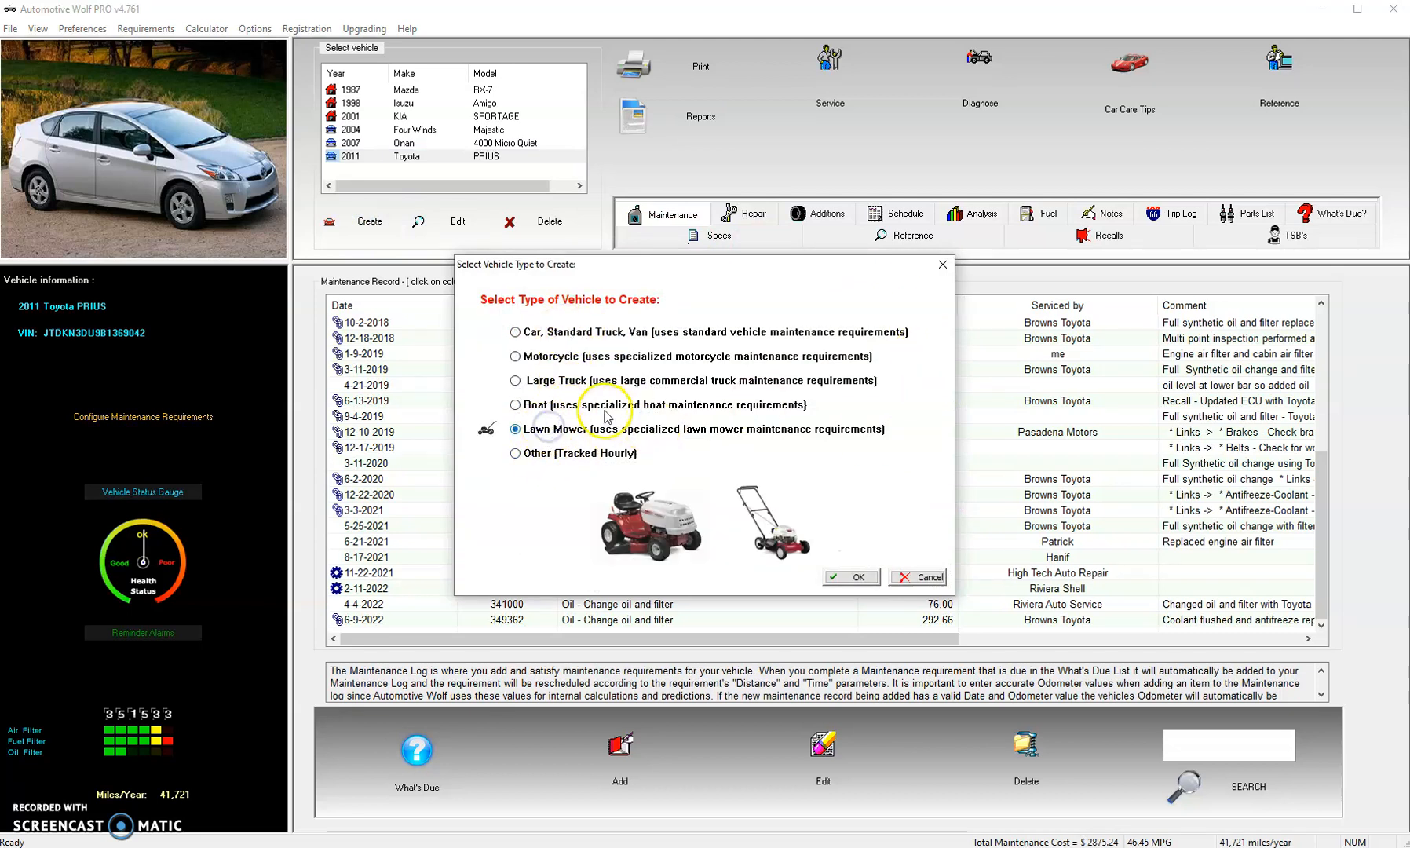
click(549, 407)
click(550, 384)
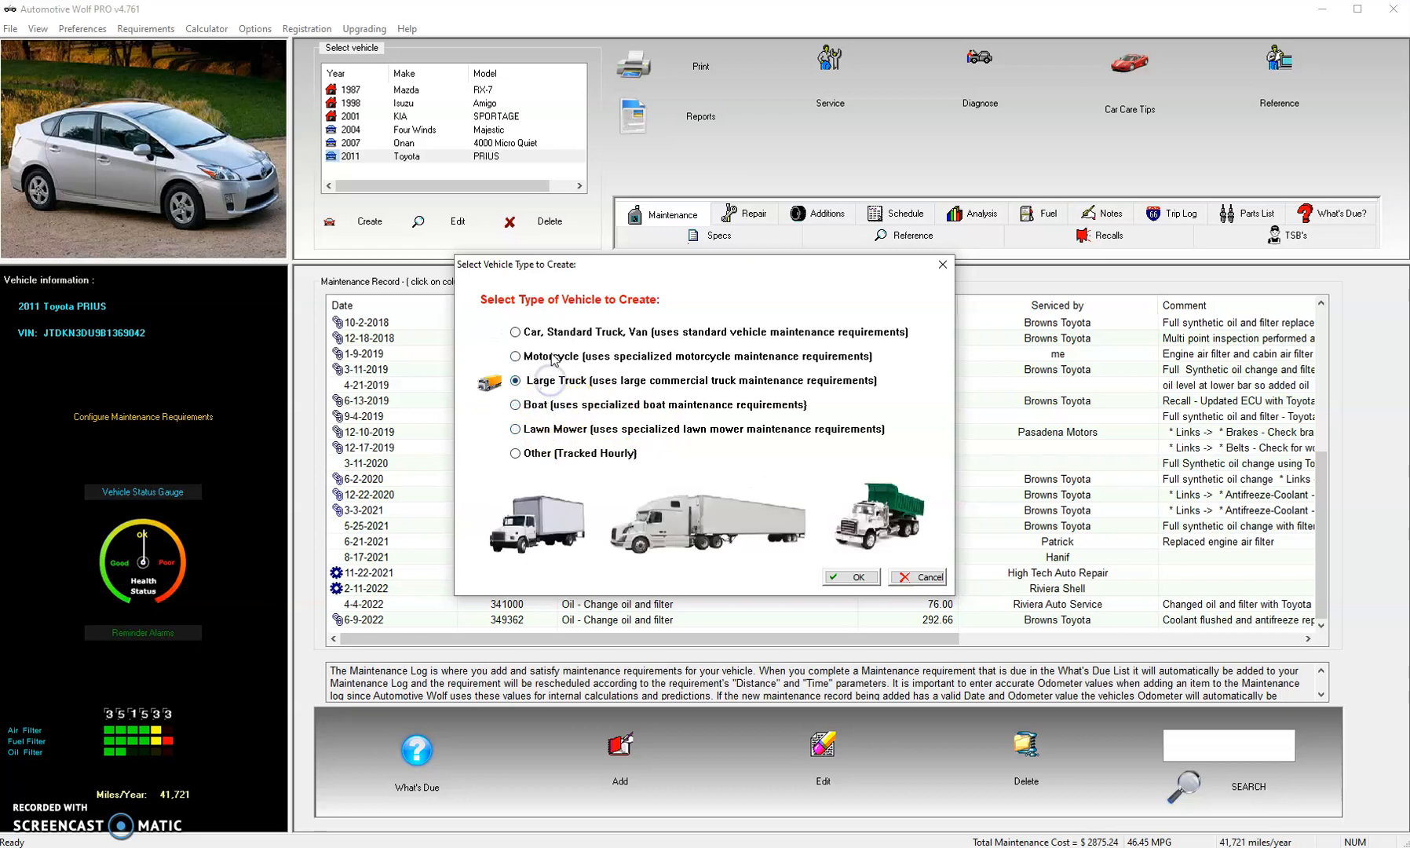
click(554, 358)
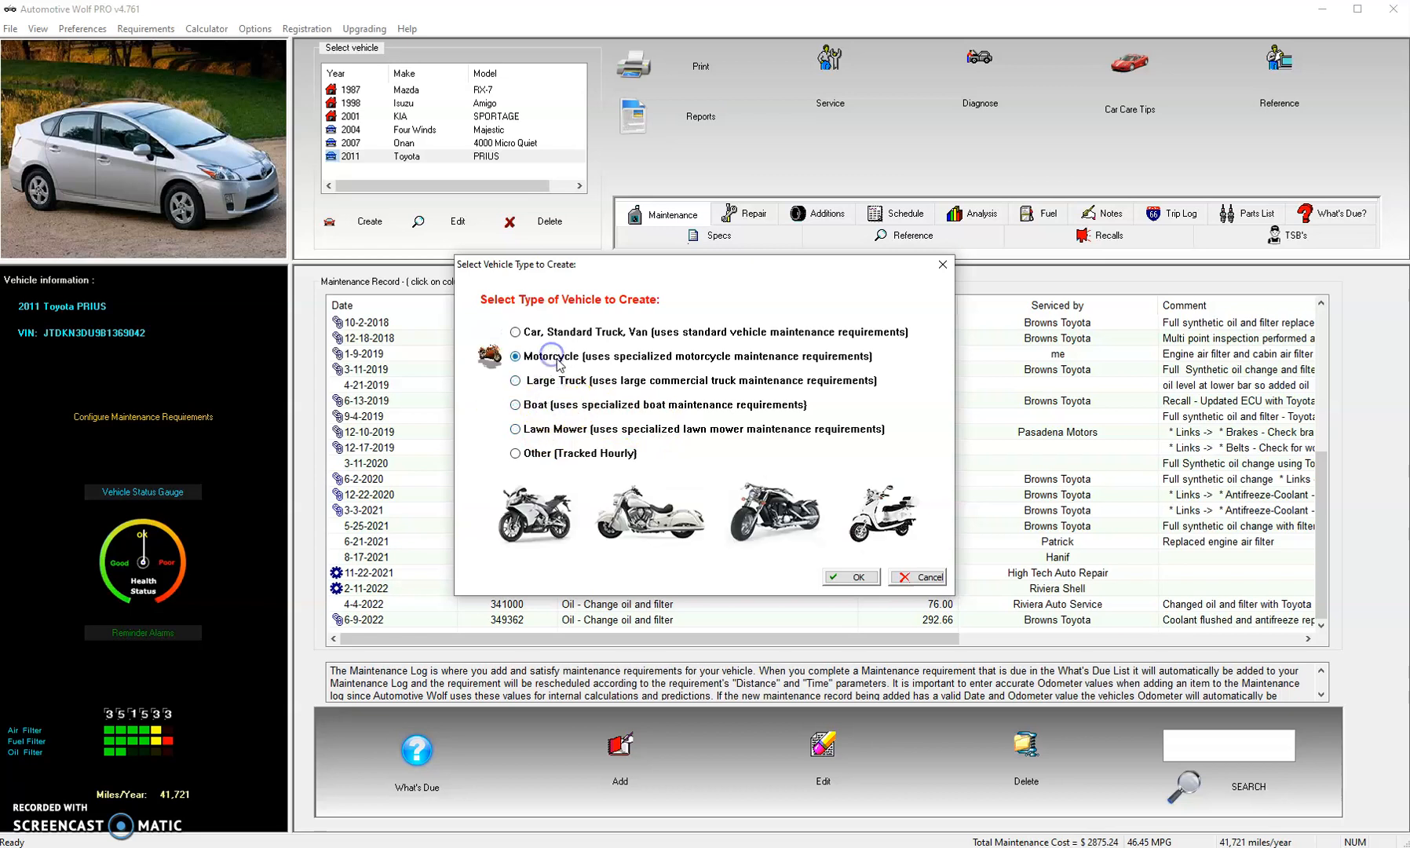
click(561, 454)
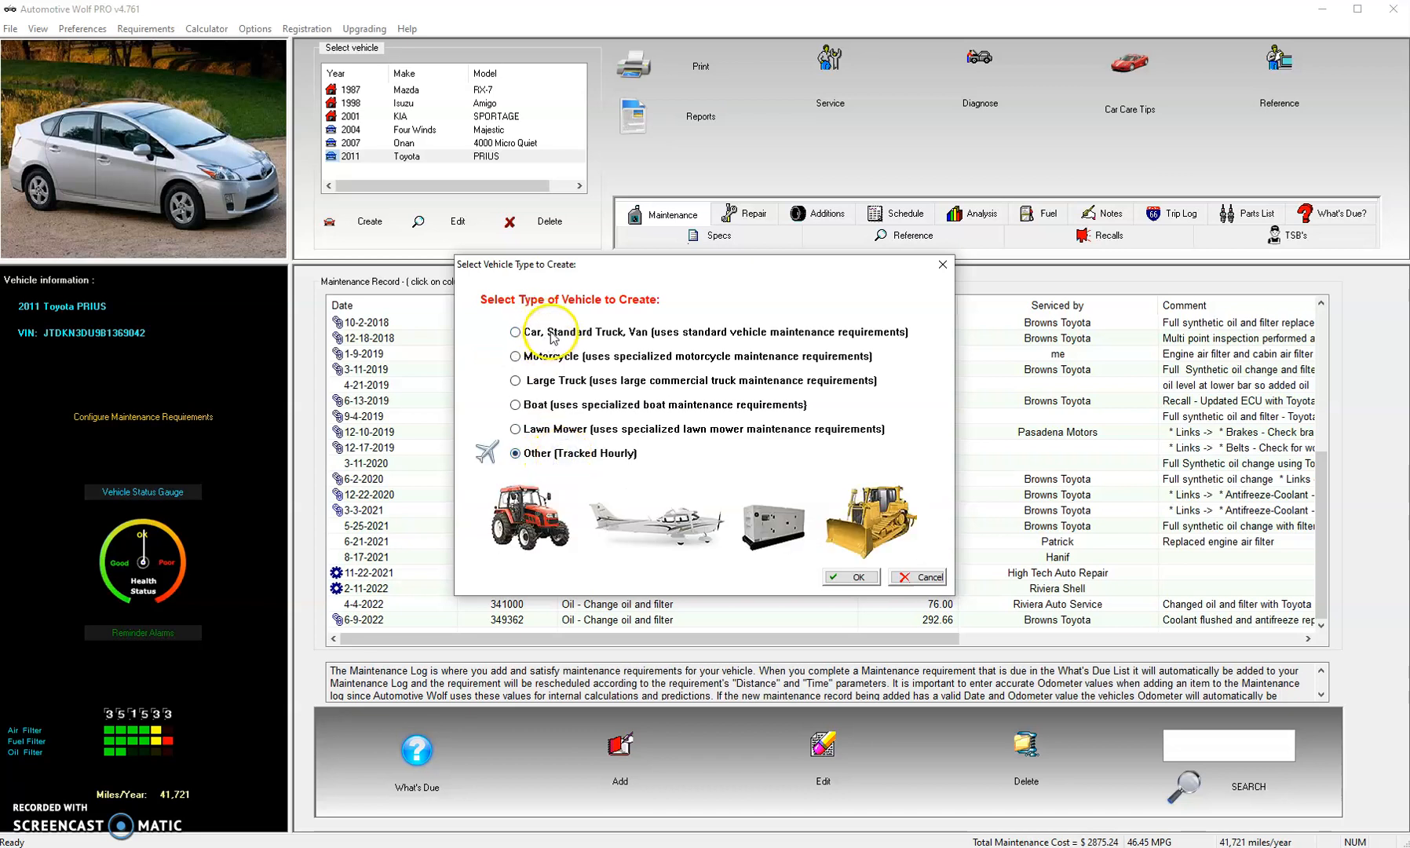
click(588, 339)
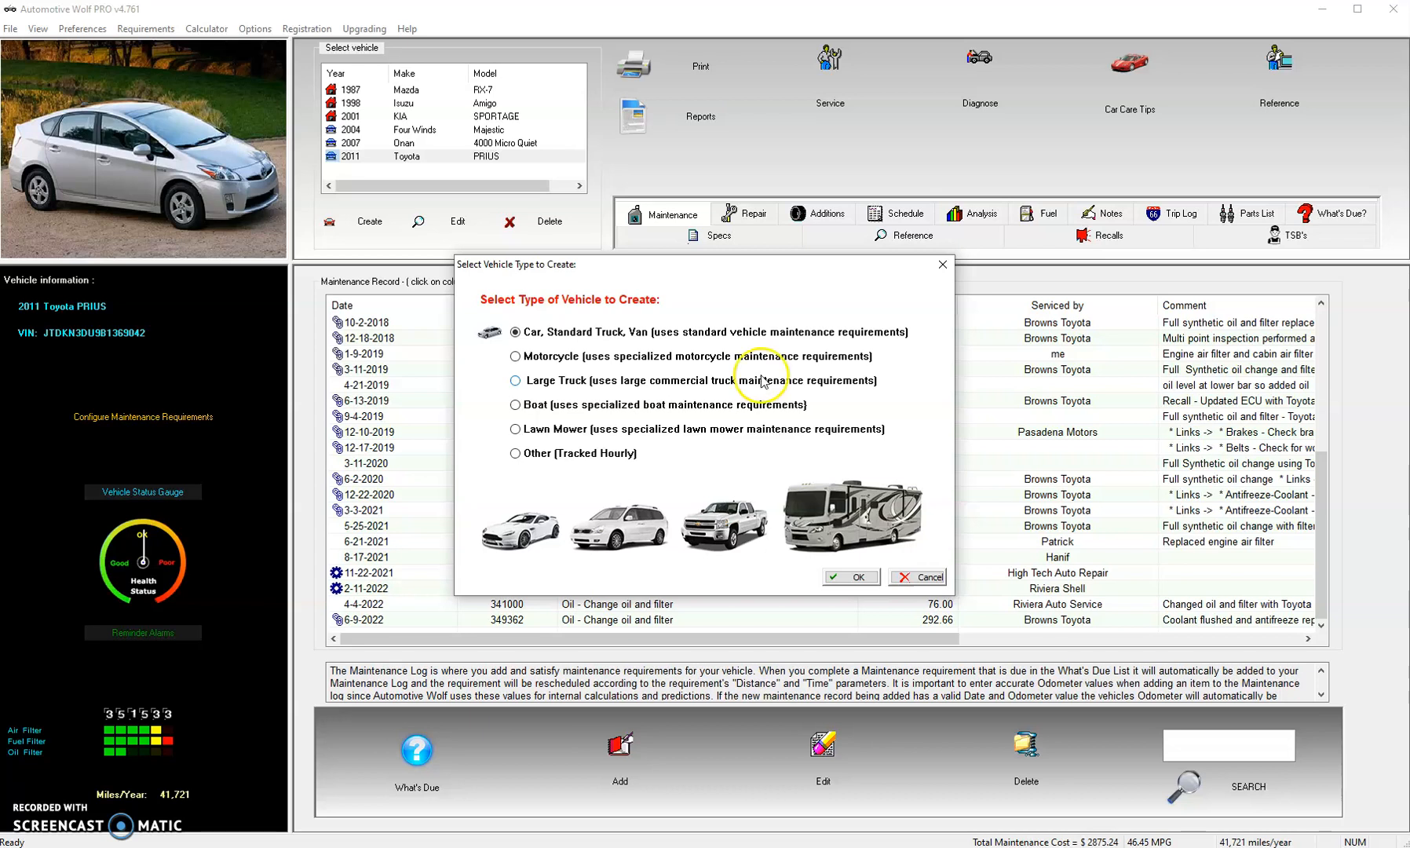
click(855, 579)
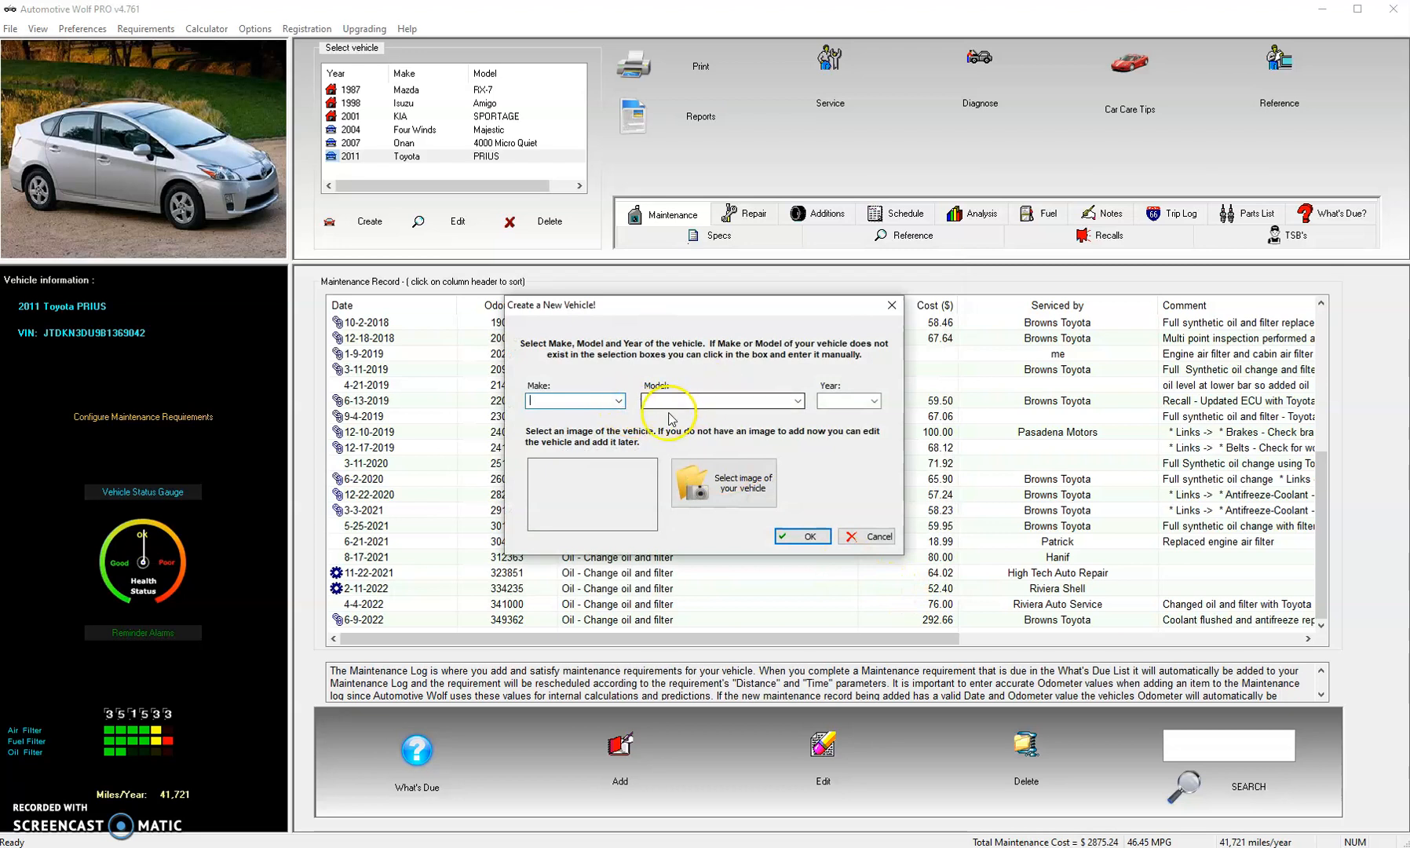
Define the new vehicle as a 2009 FORD F-150 without an image and continue to the usage information.
click(621, 402)
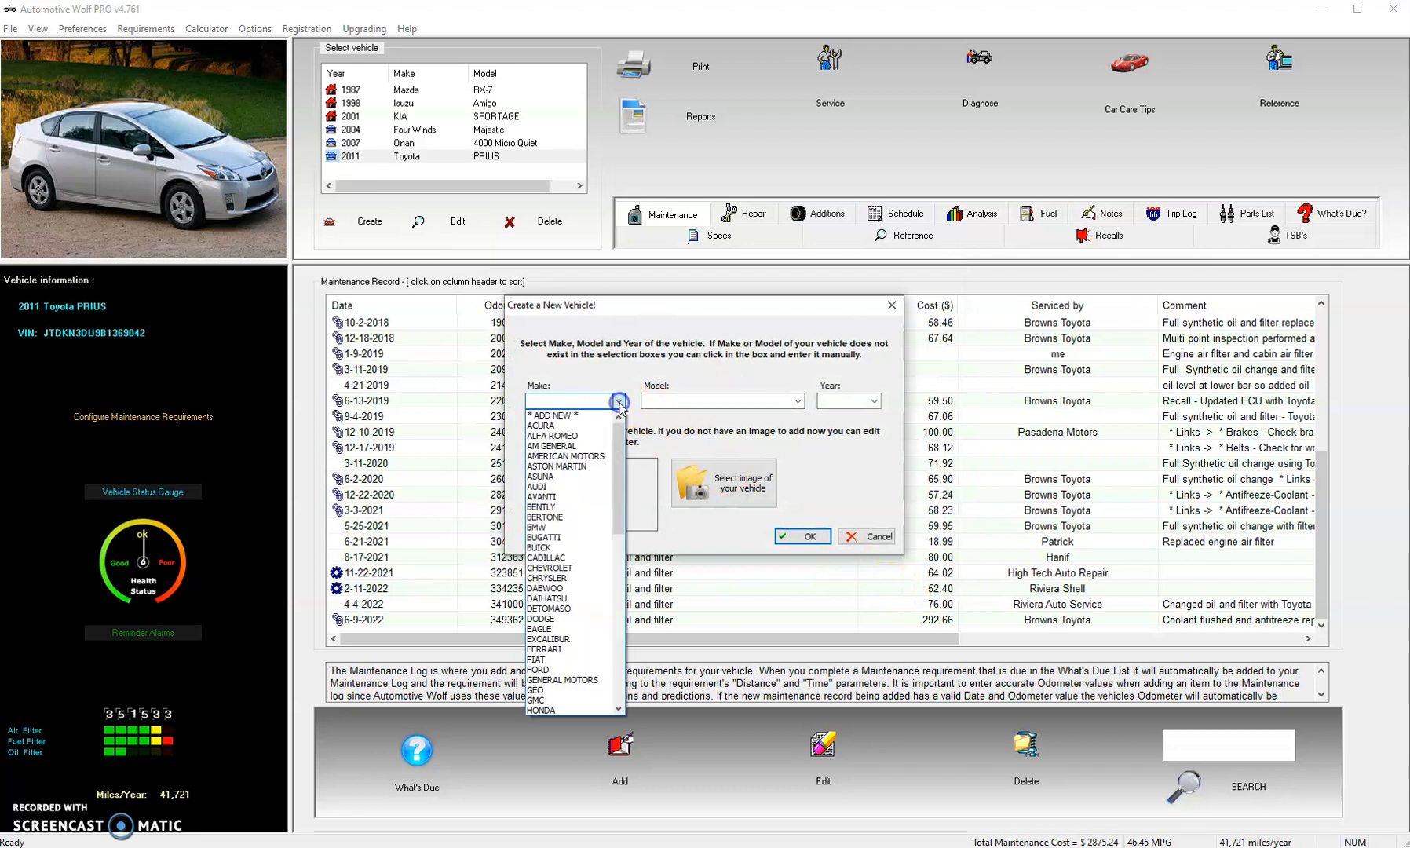
click(618, 487)
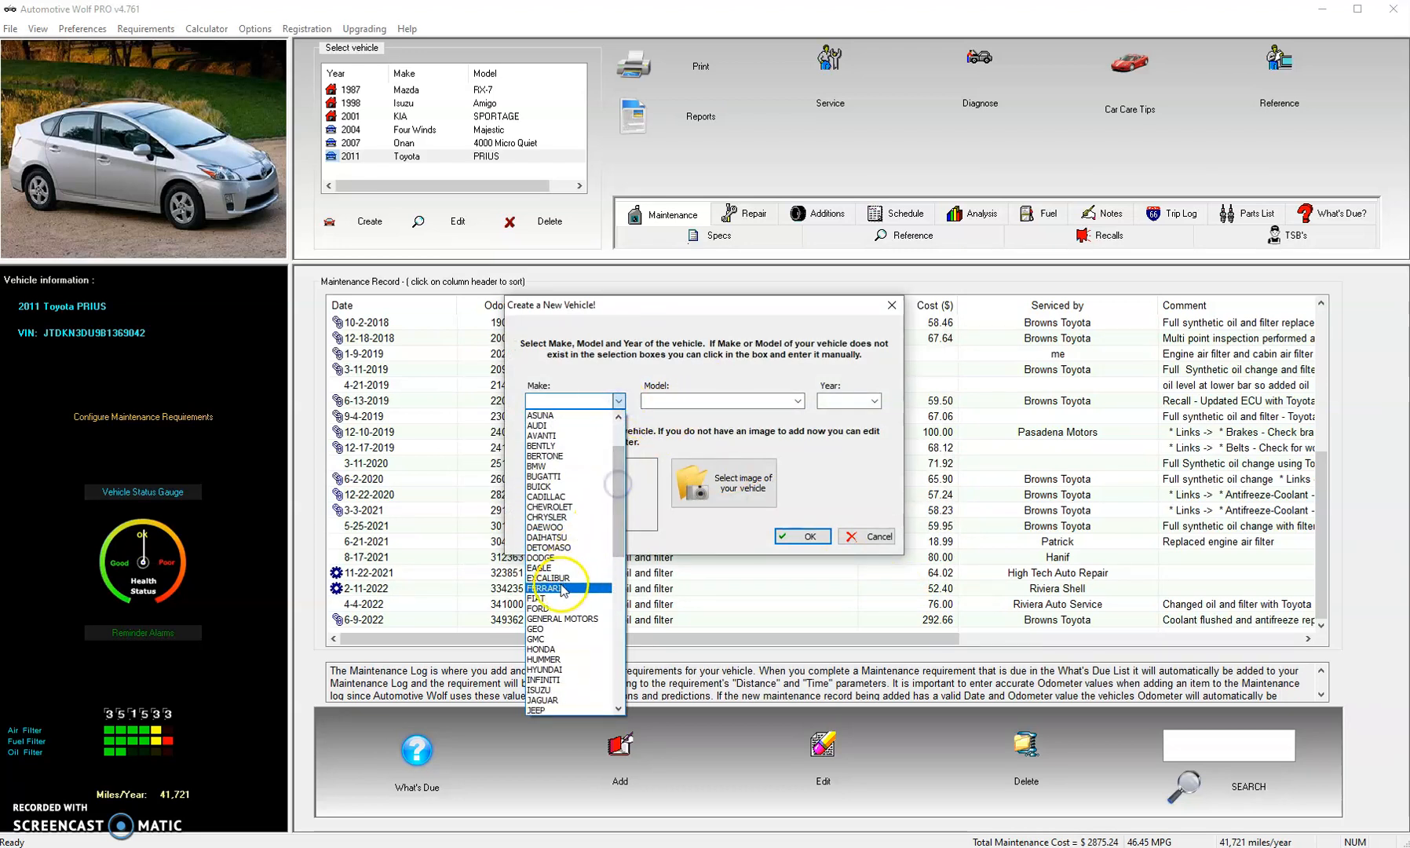
click(549, 608)
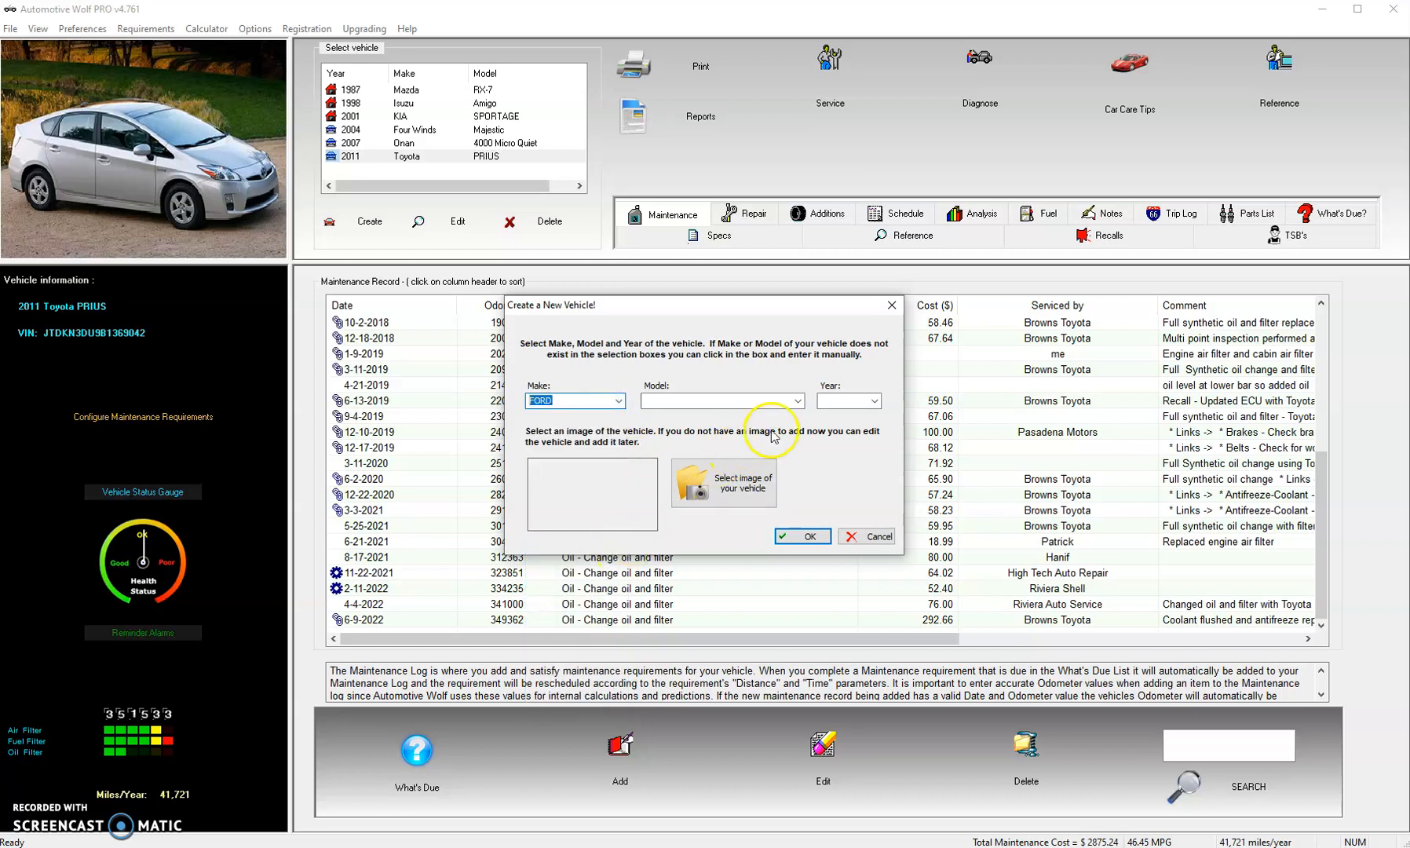
click(797, 400)
scroll(672, 518, down, 3)
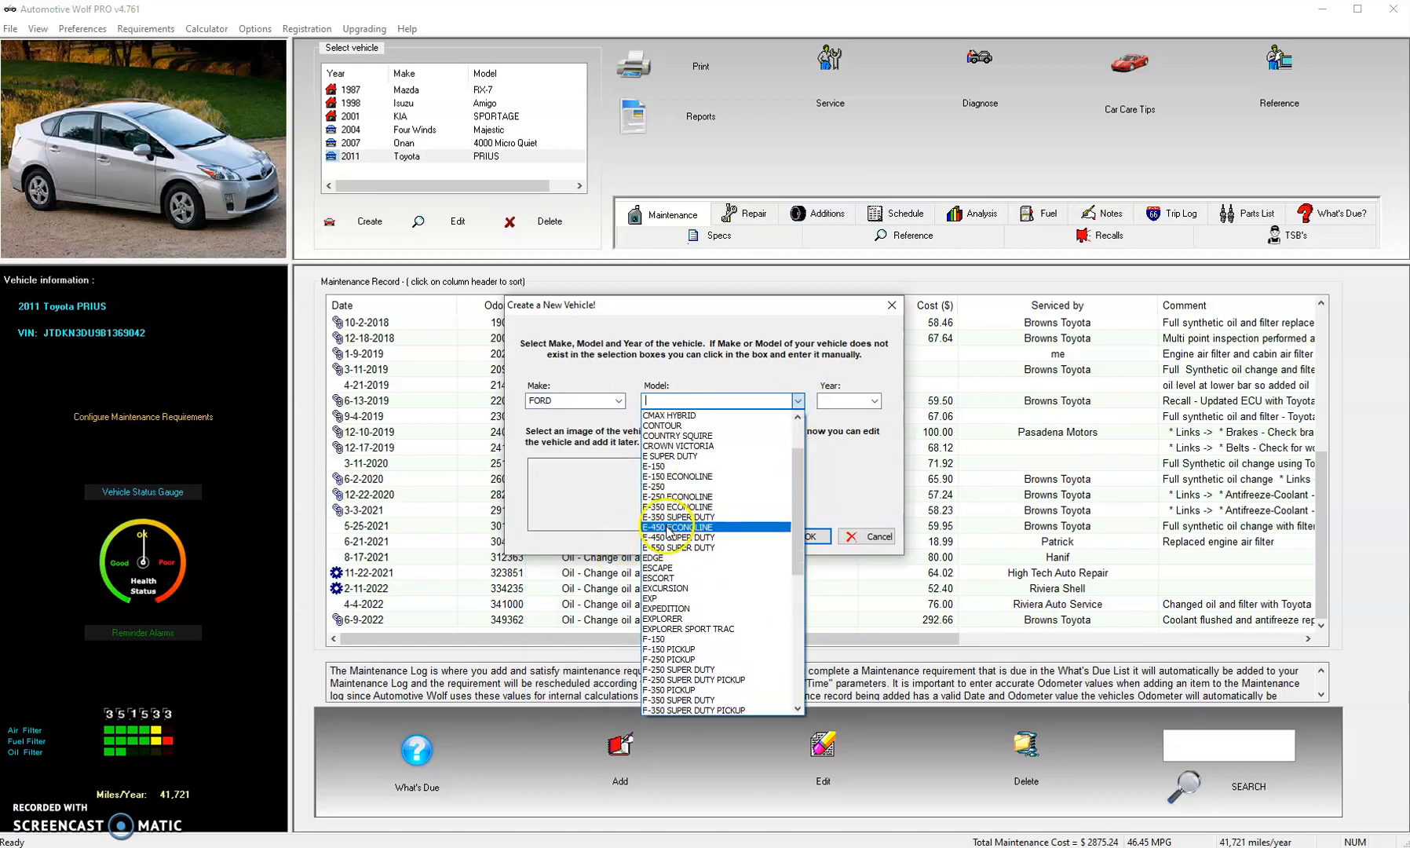
click(665, 640)
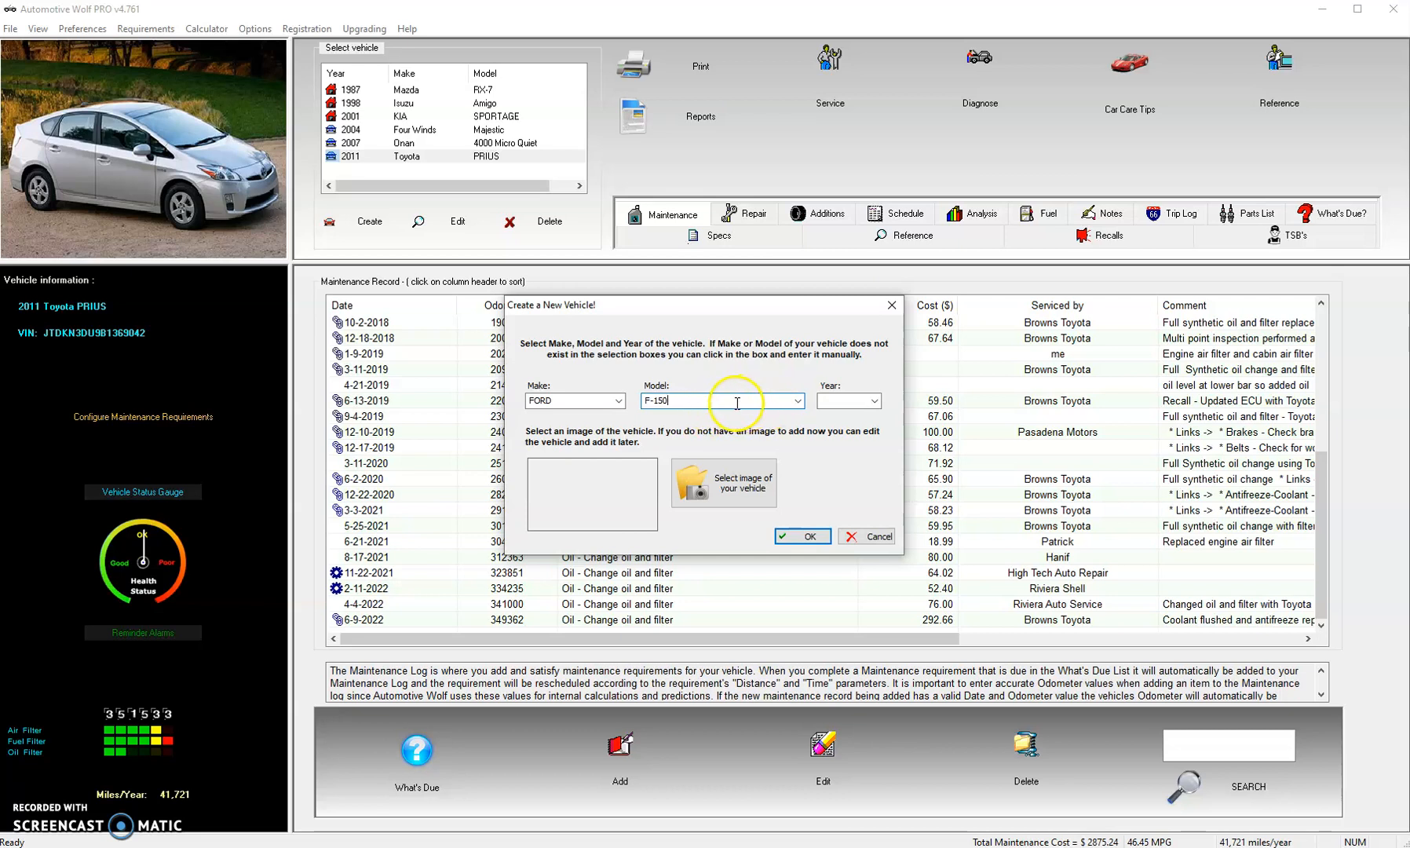
click(875, 401)
drag(875, 440, 874, 637)
click(831, 568)
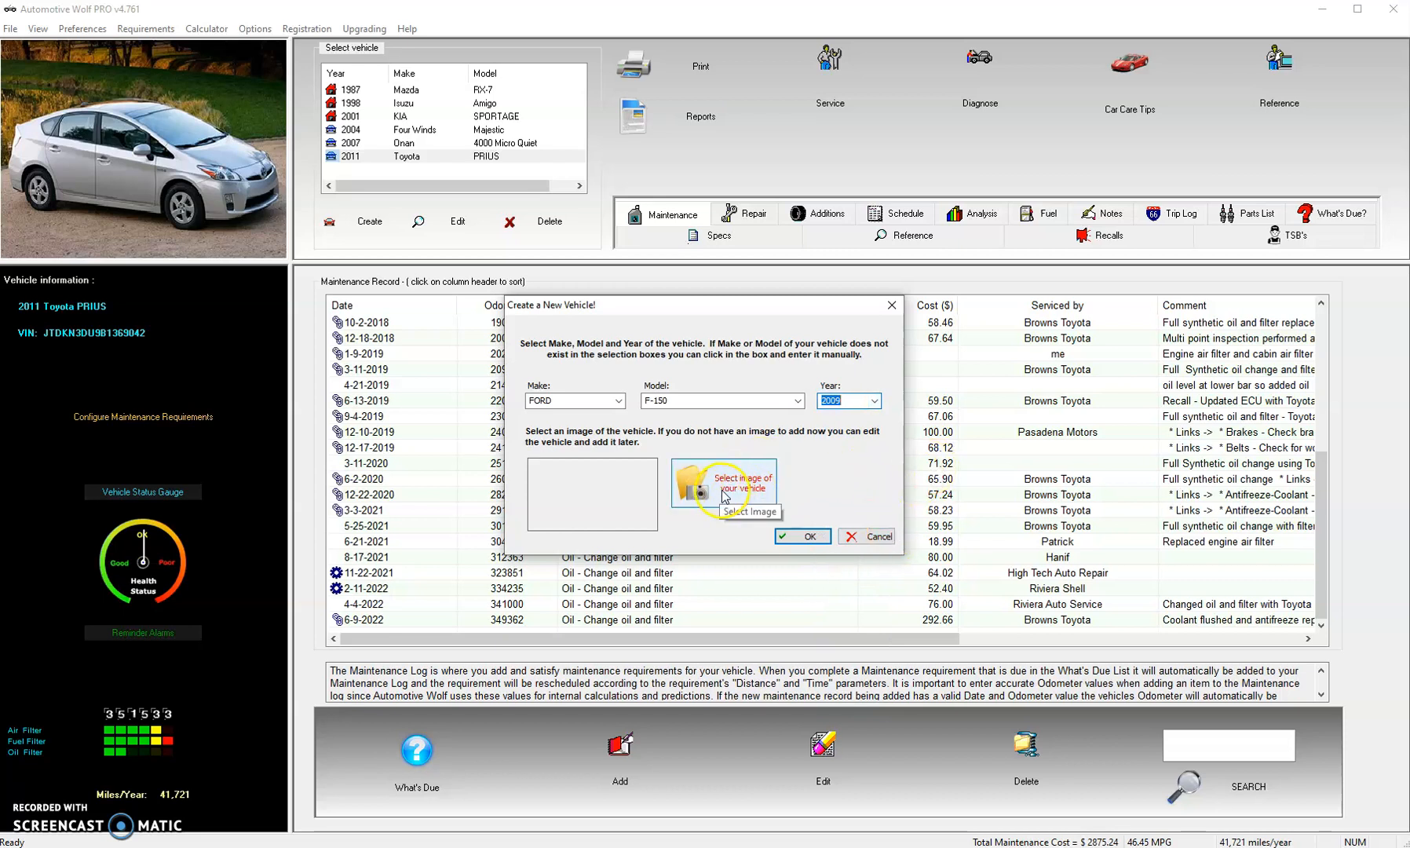
click(803, 538)
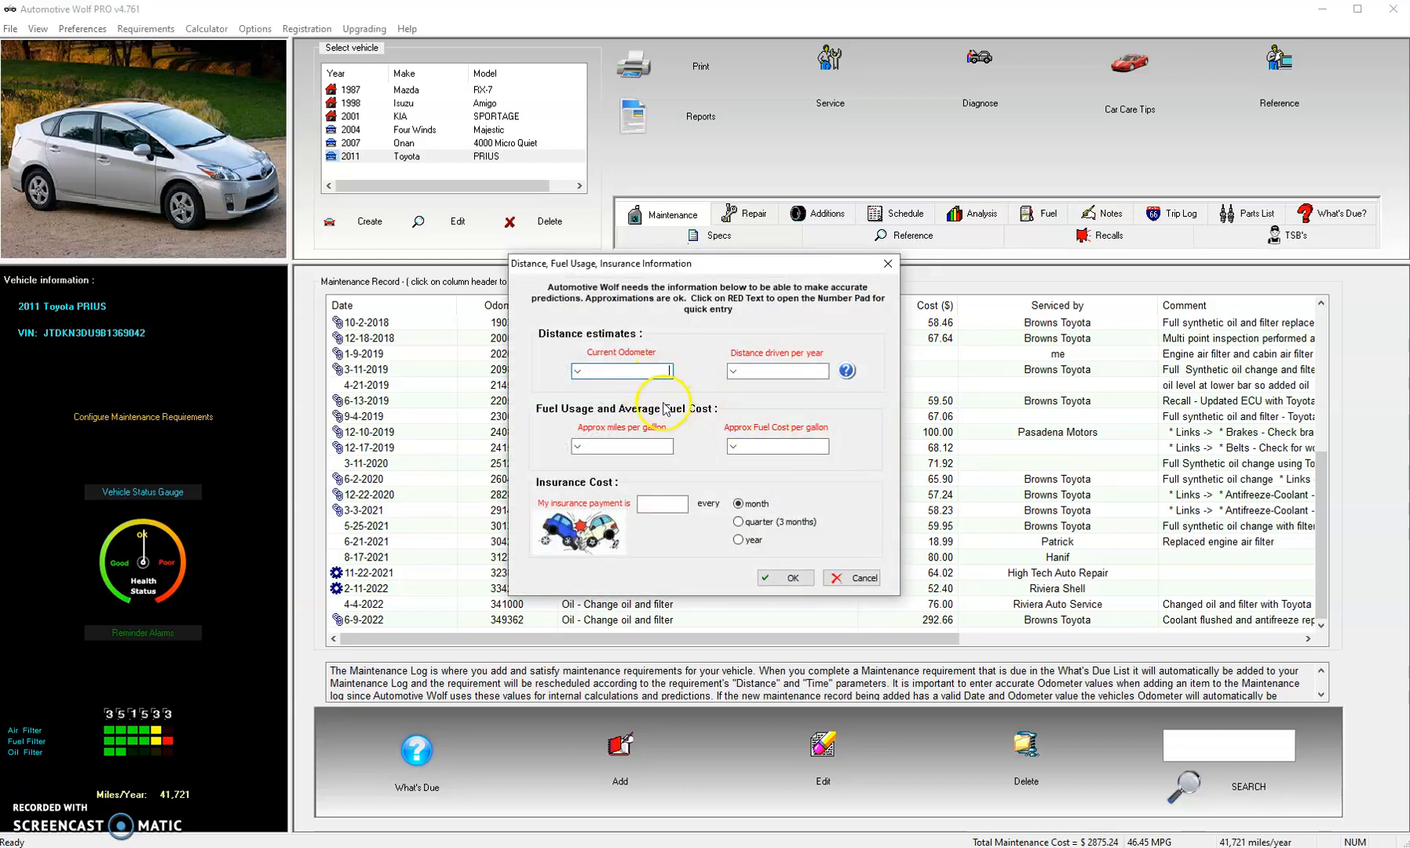
Set the new vehicle's current odometer to 50000.
click(640, 367)
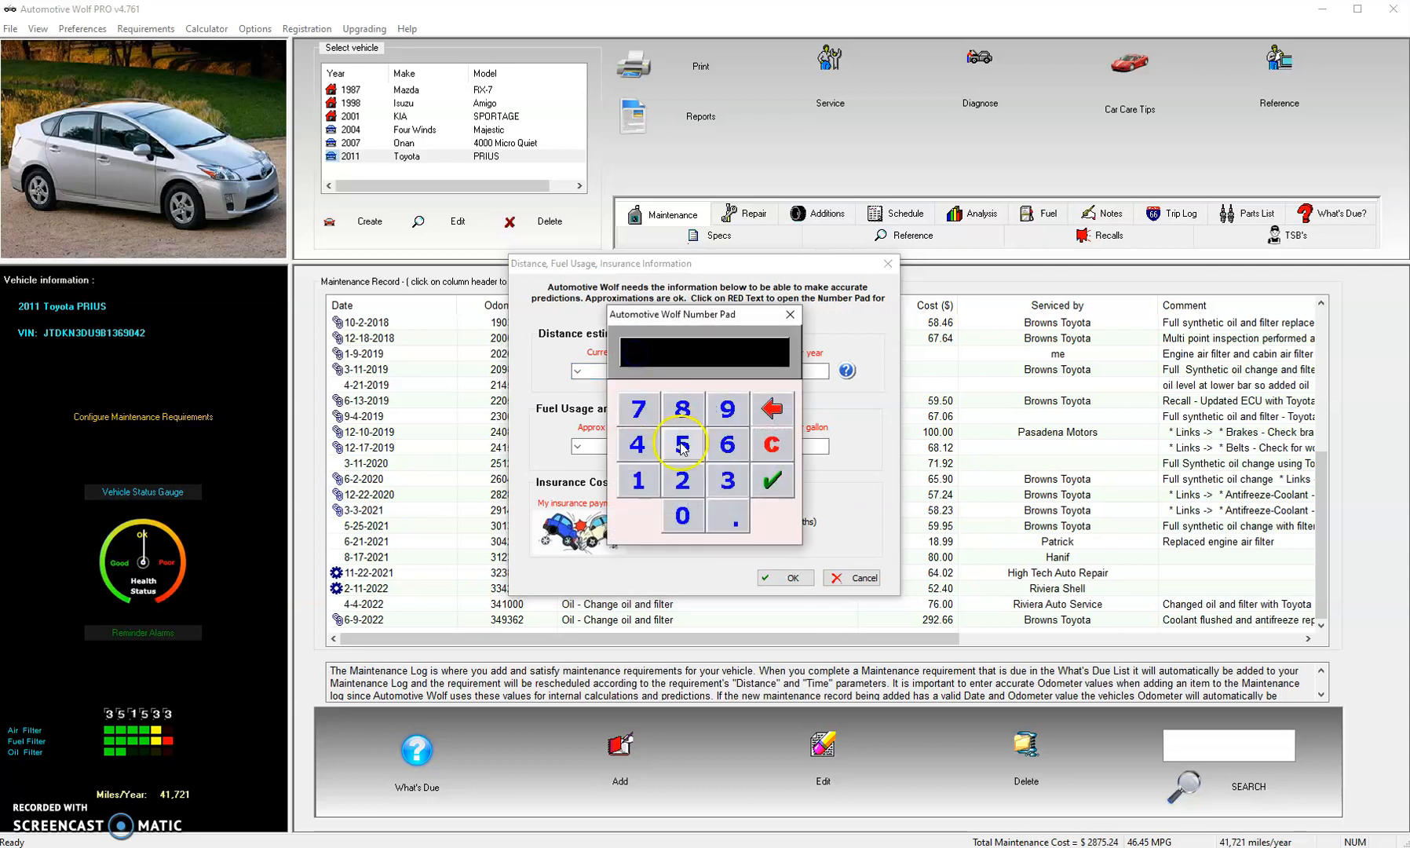
click(682, 446)
click(684, 519)
click(684, 520)
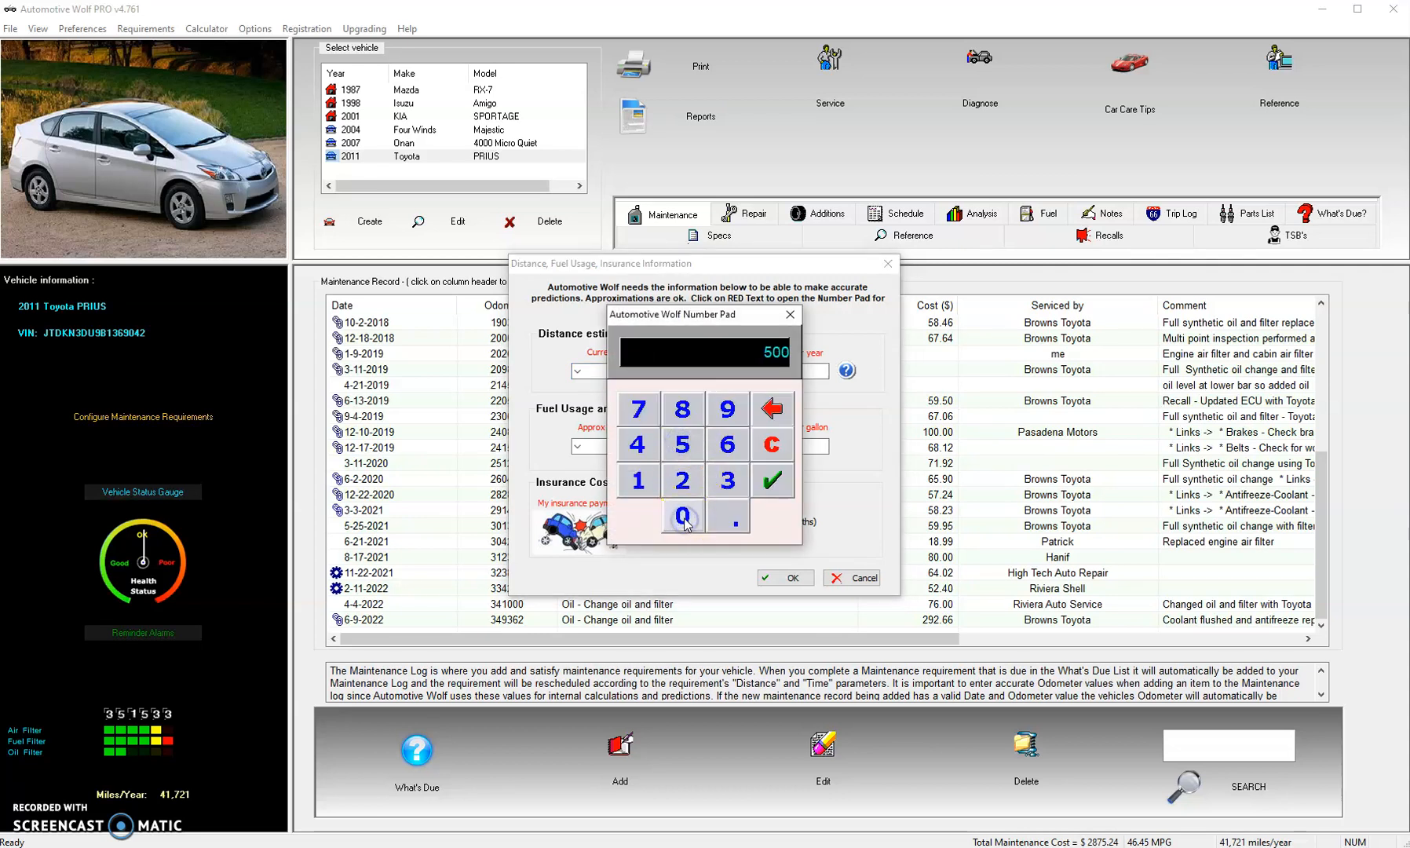
click(684, 521)
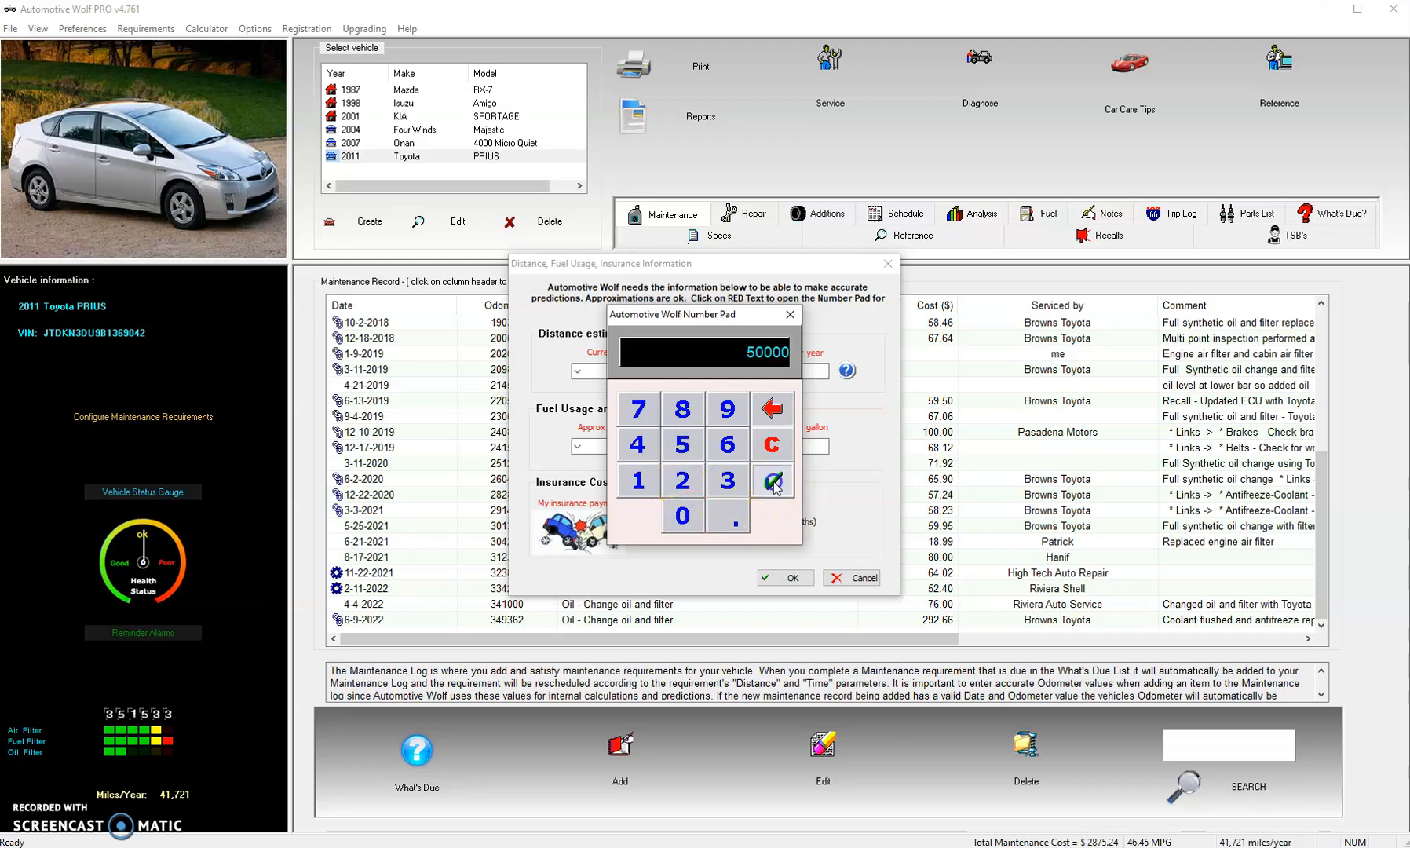
click(774, 481)
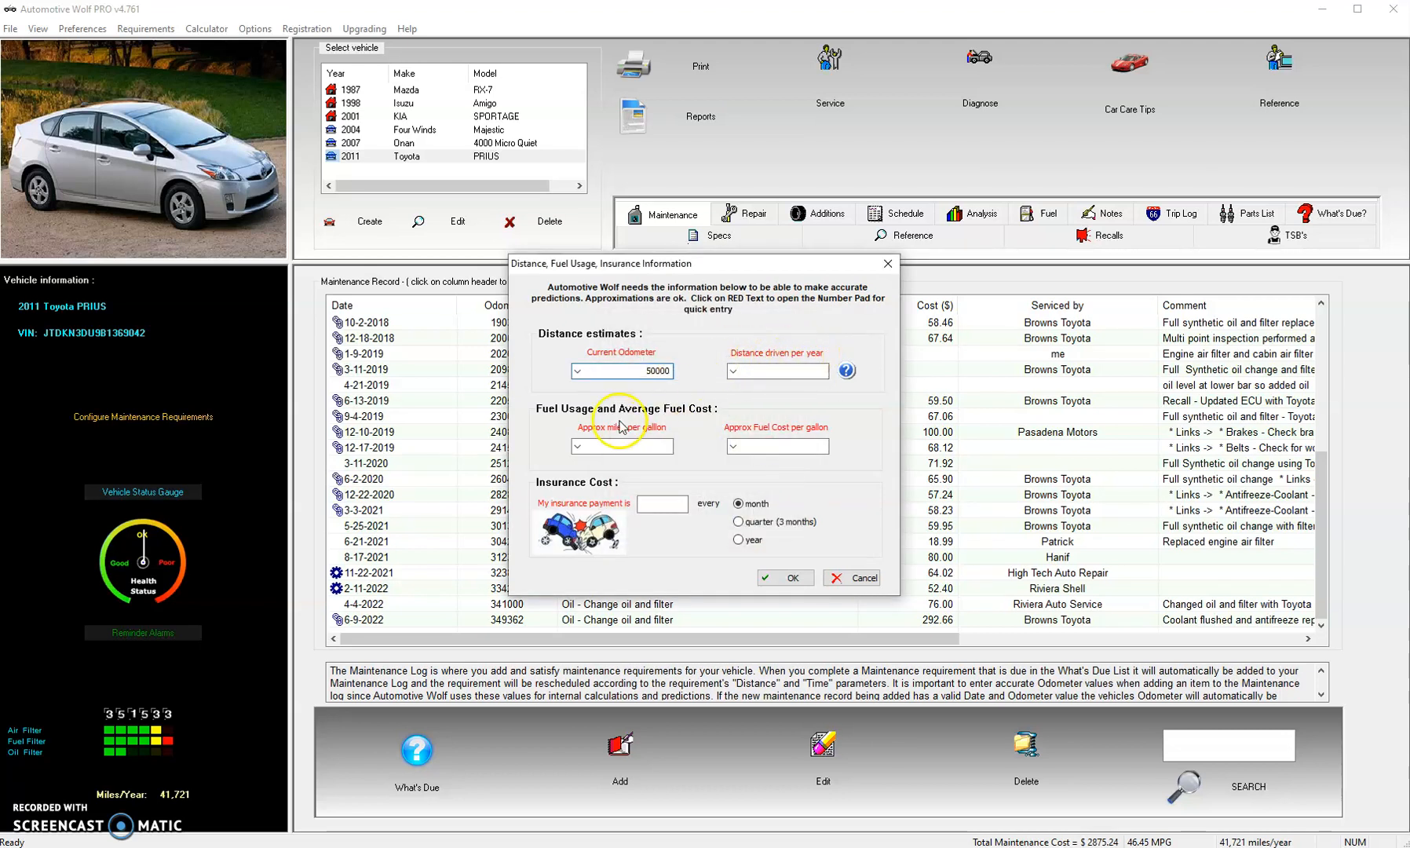
Set the new vehicle's distance driven per year to 15000.
click(785, 357)
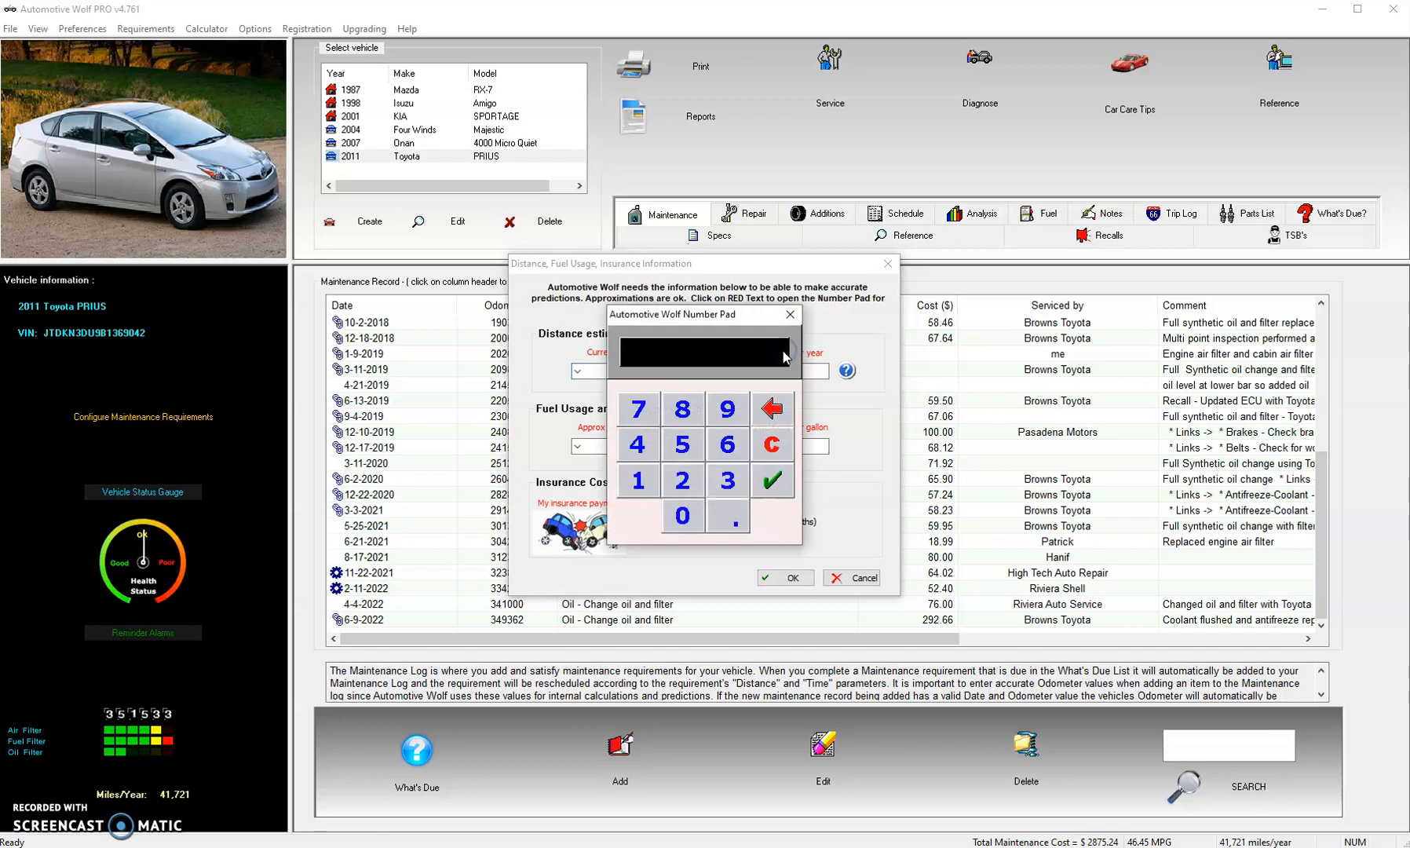
drag(716, 317, 720, 385)
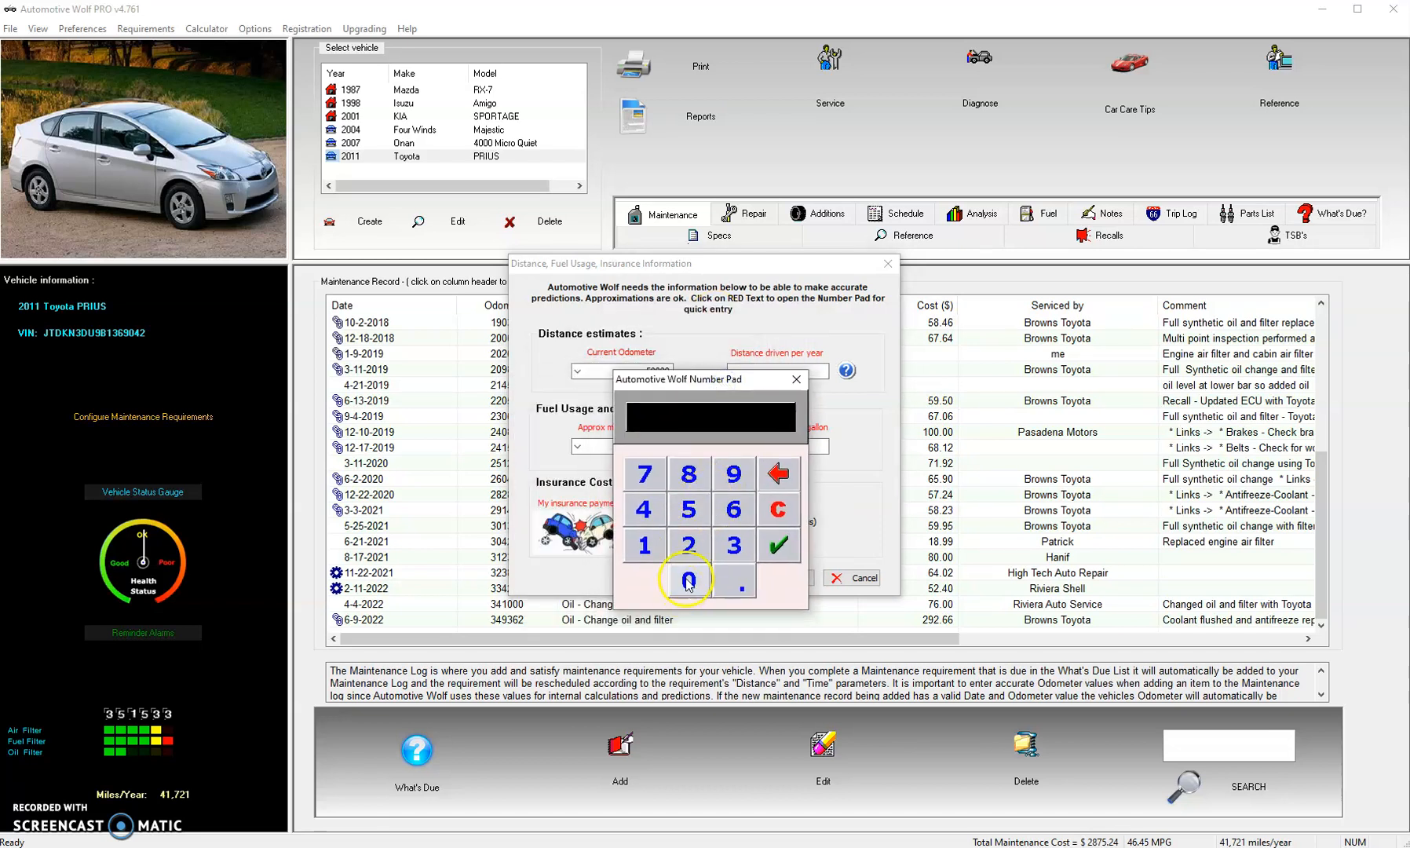
click(644, 552)
click(688, 509)
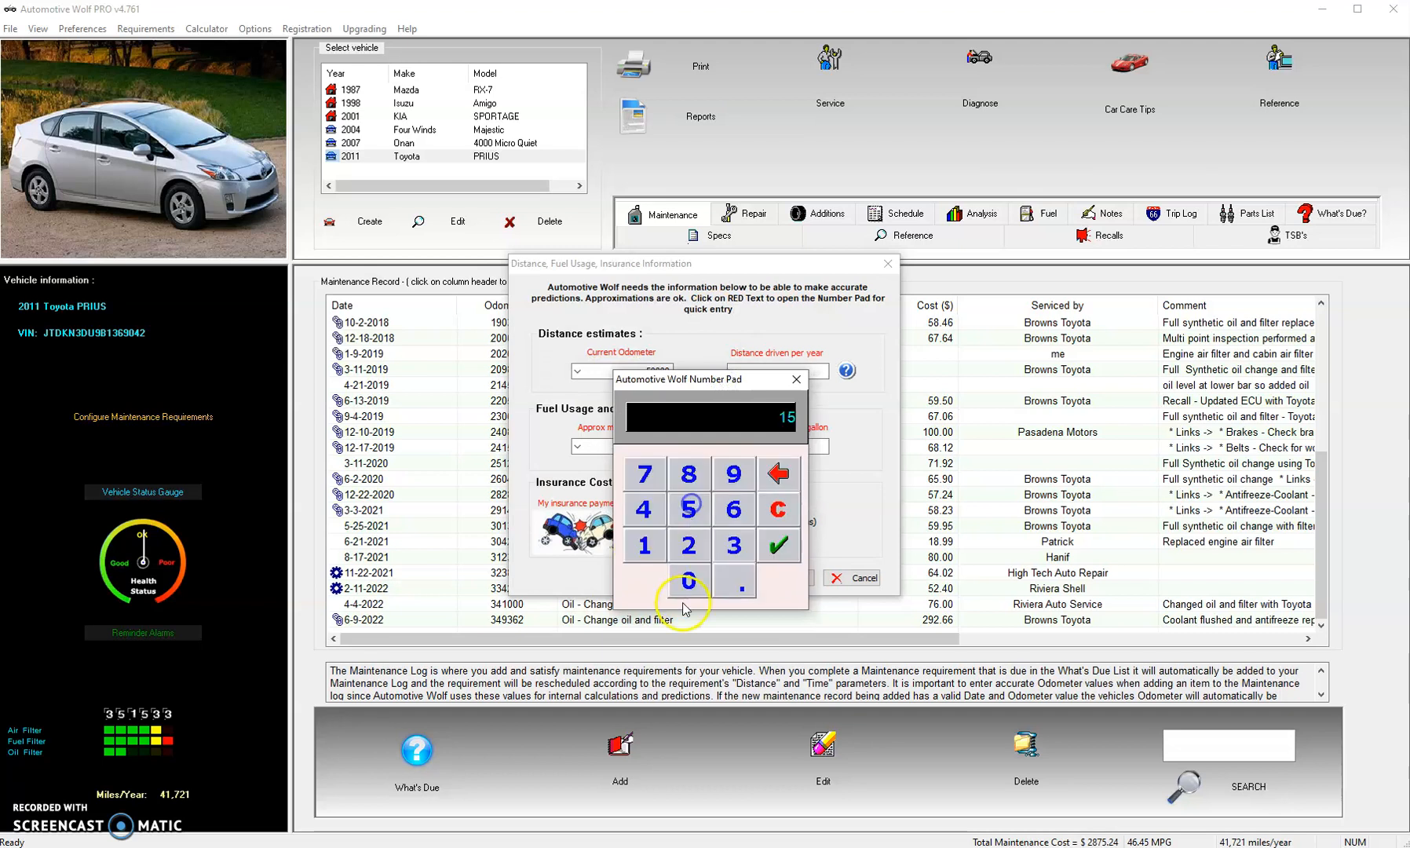
click(691, 585)
click(781, 557)
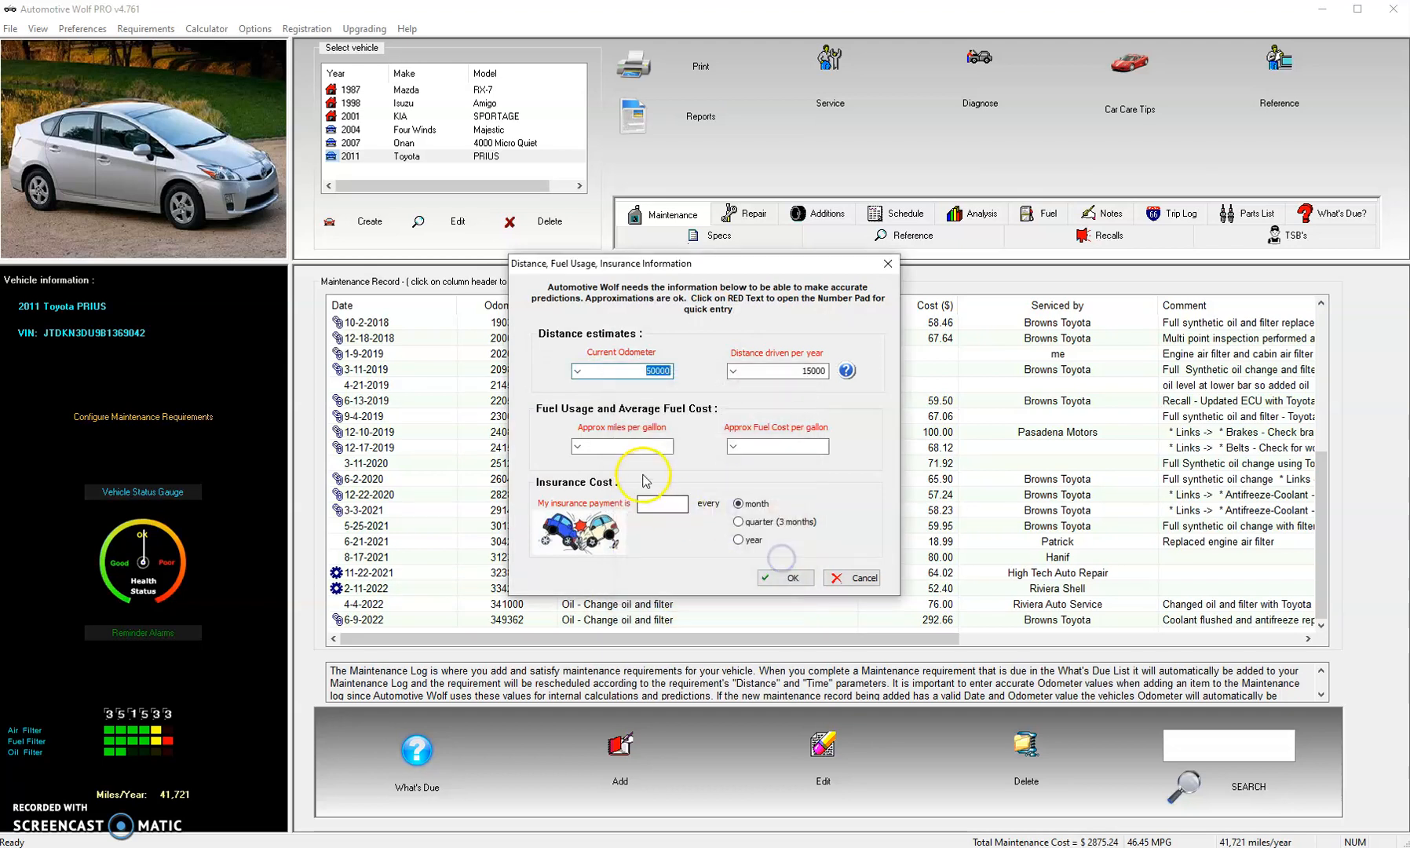
Set the new vehicle's approximate fuel usage to 15 miles per gallon.
click(636, 427)
click(638, 480)
click(683, 444)
click(773, 494)
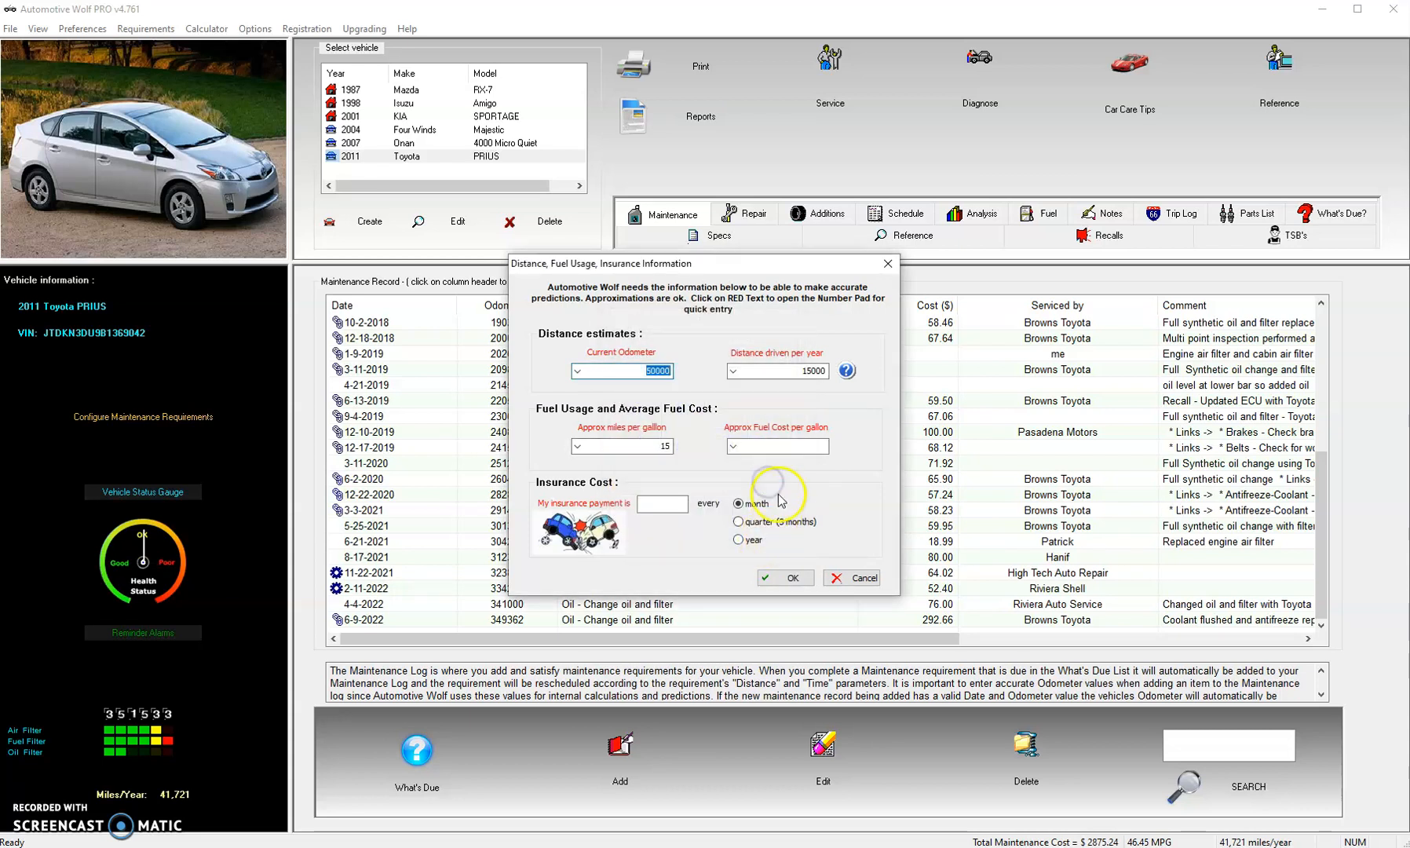
Set the approximate fuel cost per gallon to 5.00.
click(794, 427)
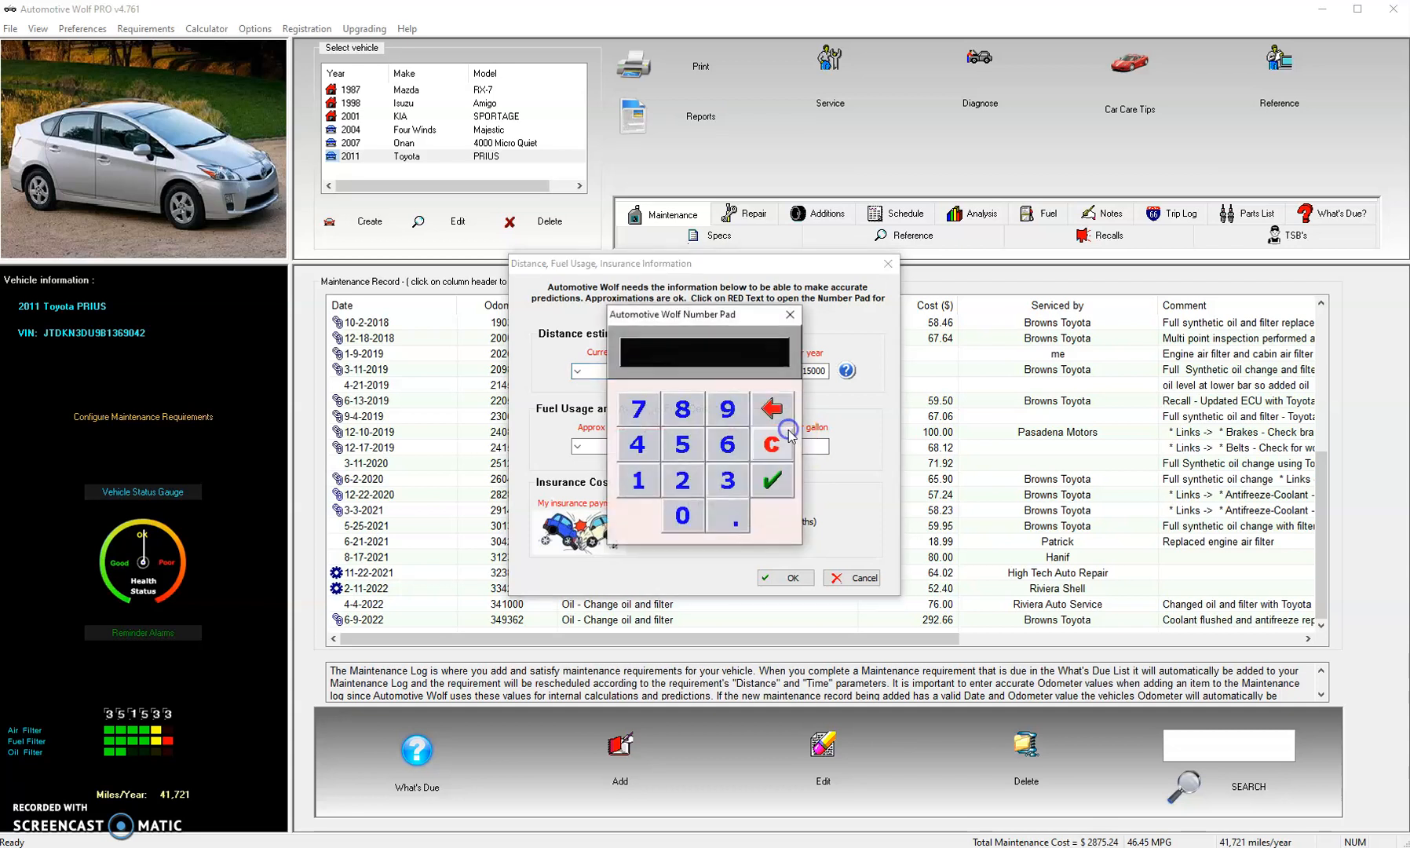
click(683, 446)
click(735, 516)
click(682, 516)
click(682, 516)
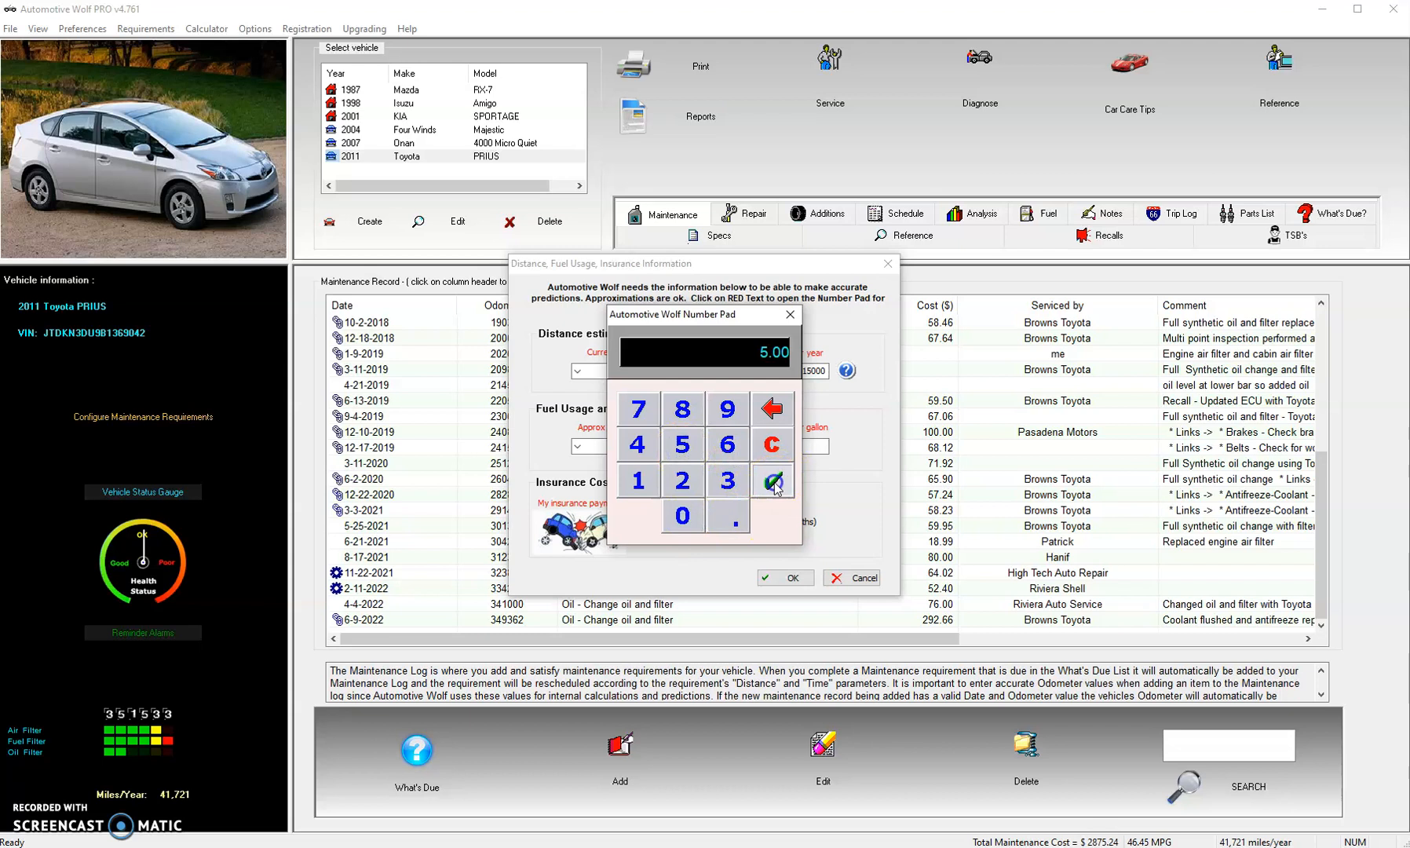
click(773, 482)
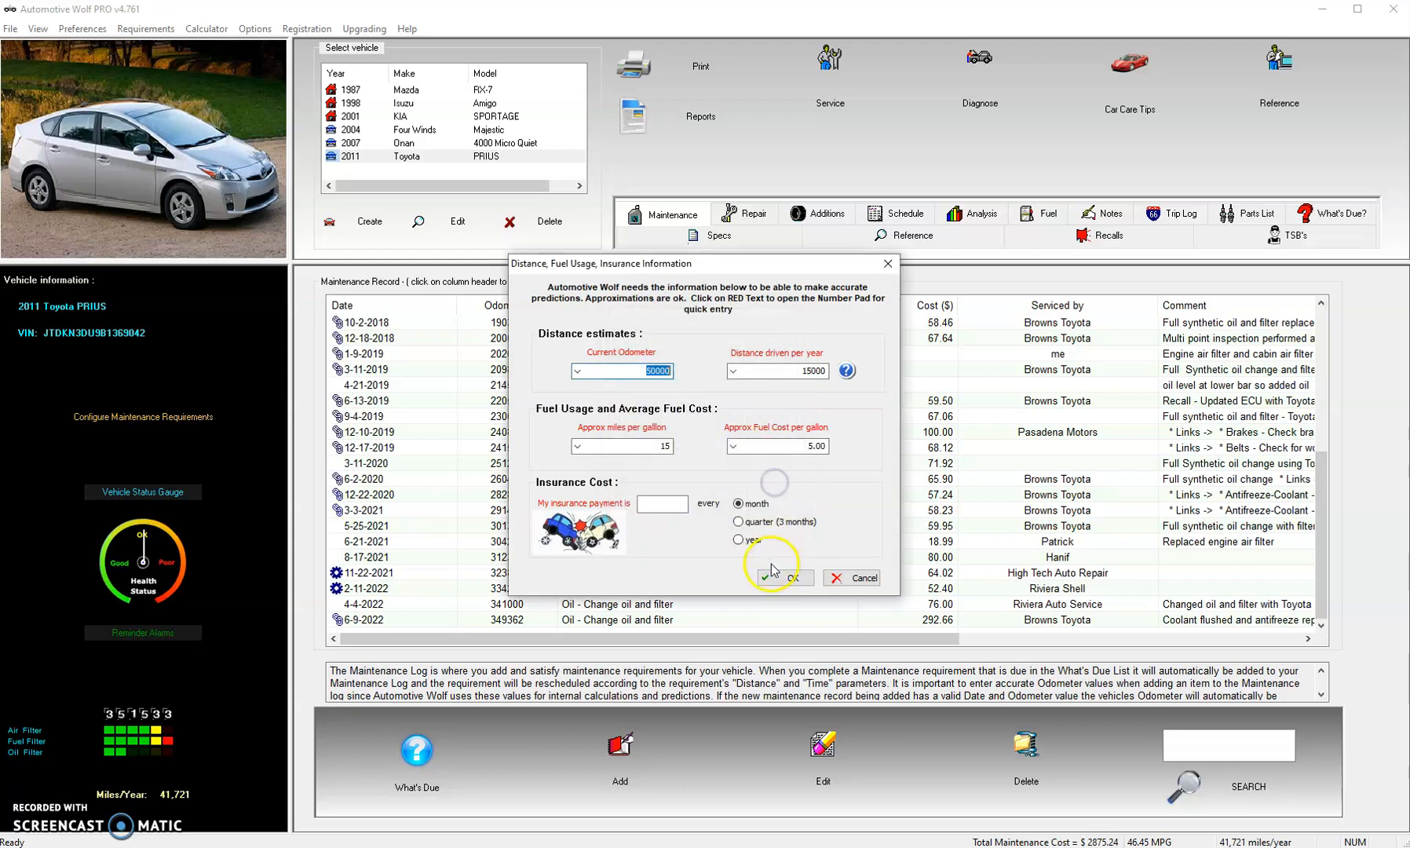
Set the insurance payment to 100 every month and accept the distance, fuel and insurance information.
click(609, 507)
click(638, 479)
click(682, 516)
click(683, 516)
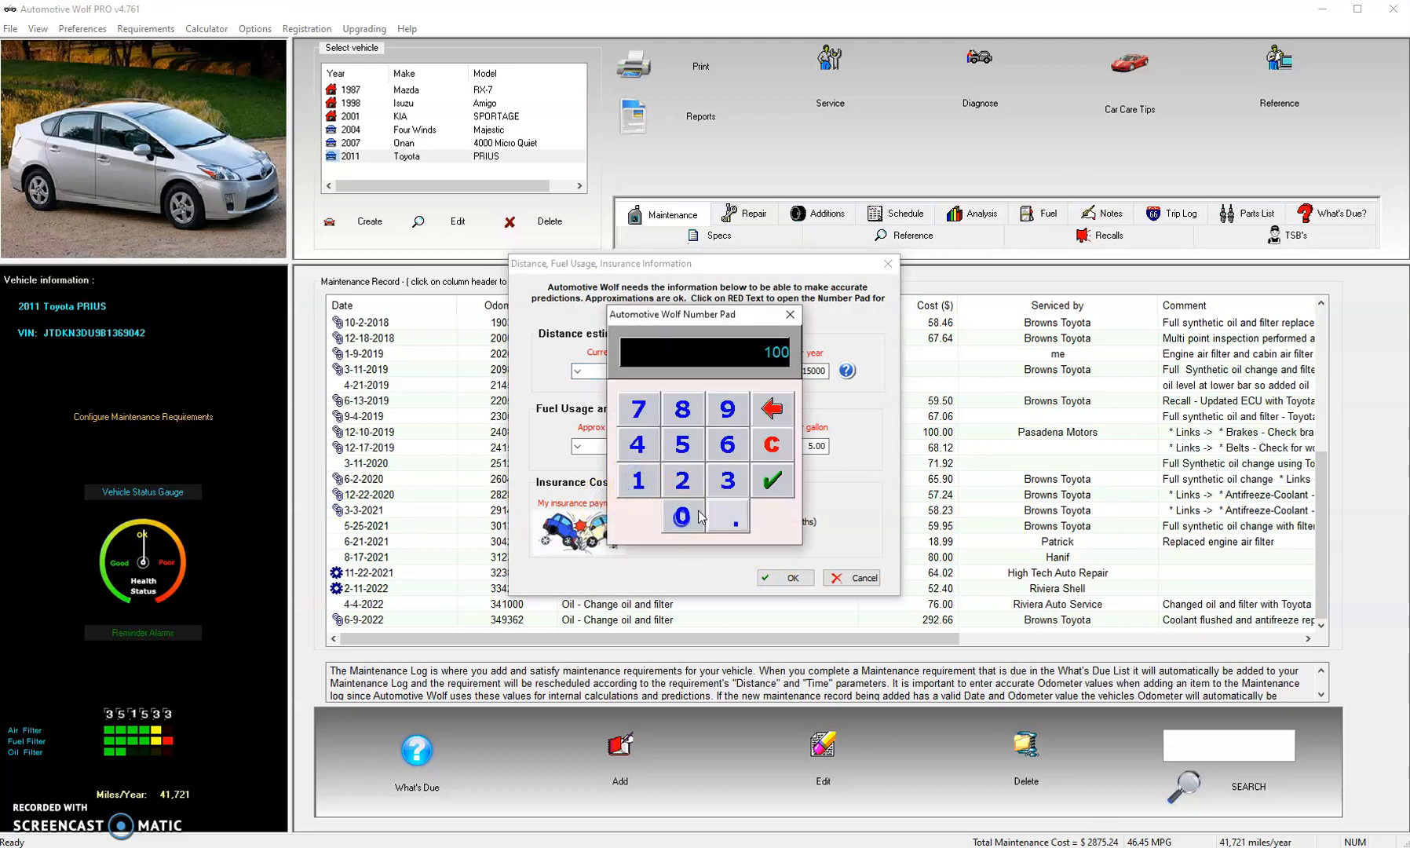
click(773, 480)
click(838, 581)
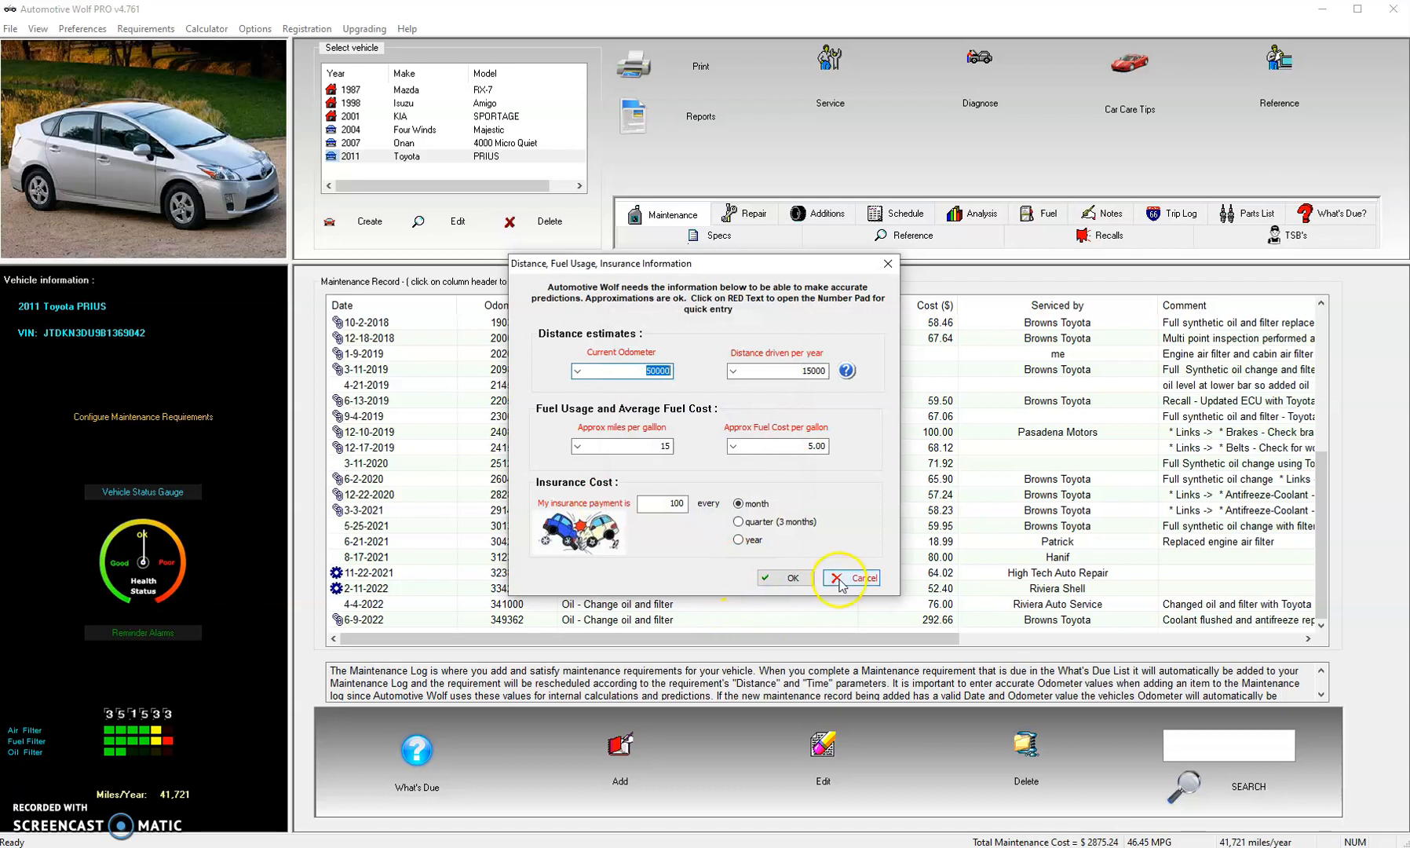
click(788, 580)
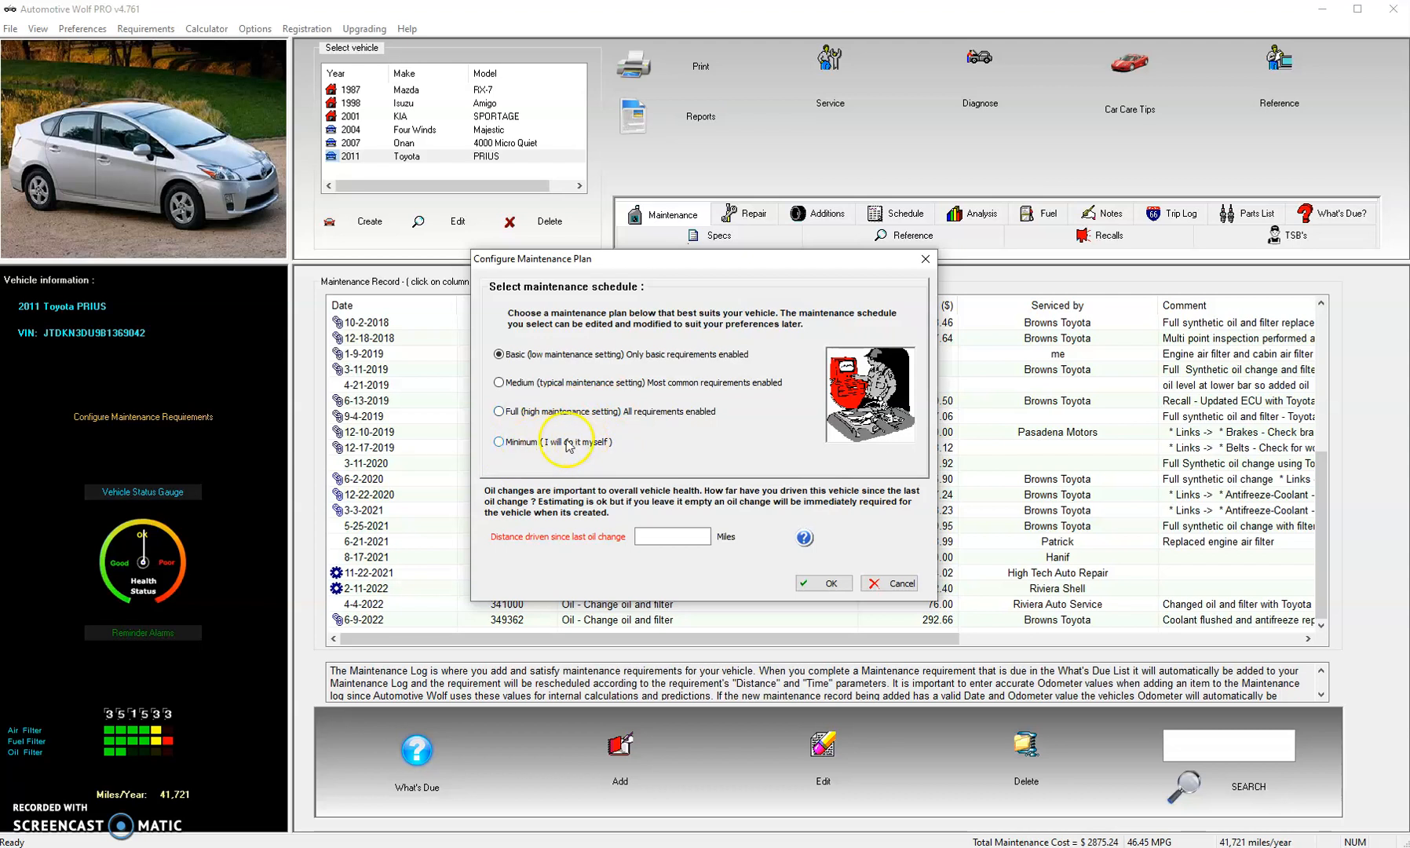
Choose the Basic maintenance schedule, set the distance driven since the last oil change to 1000 miles, and accept the plan.
click(533, 441)
click(553, 414)
click(534, 350)
click(553, 542)
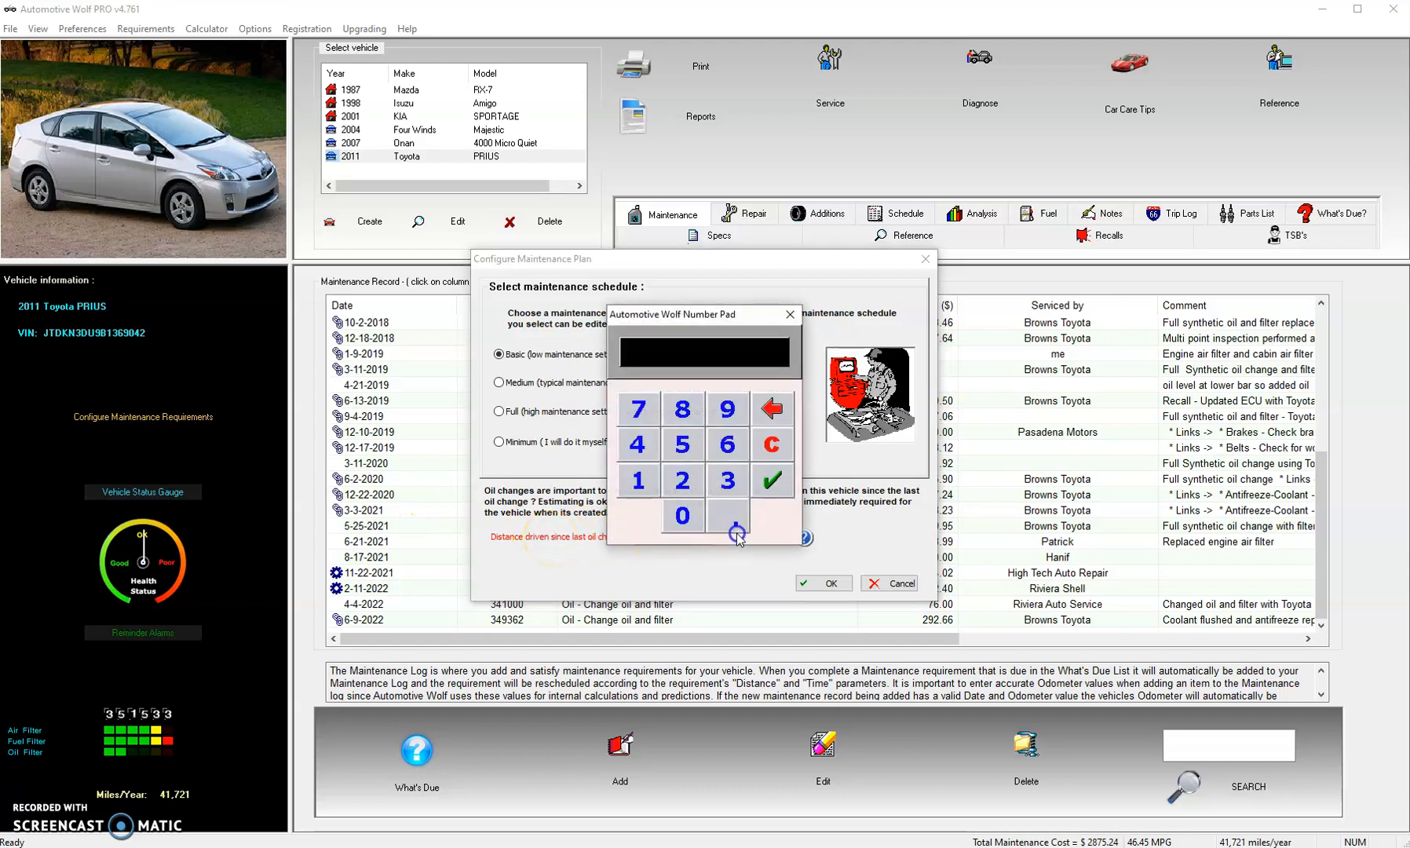
click(637, 481)
click(680, 518)
click(680, 518)
click(680, 519)
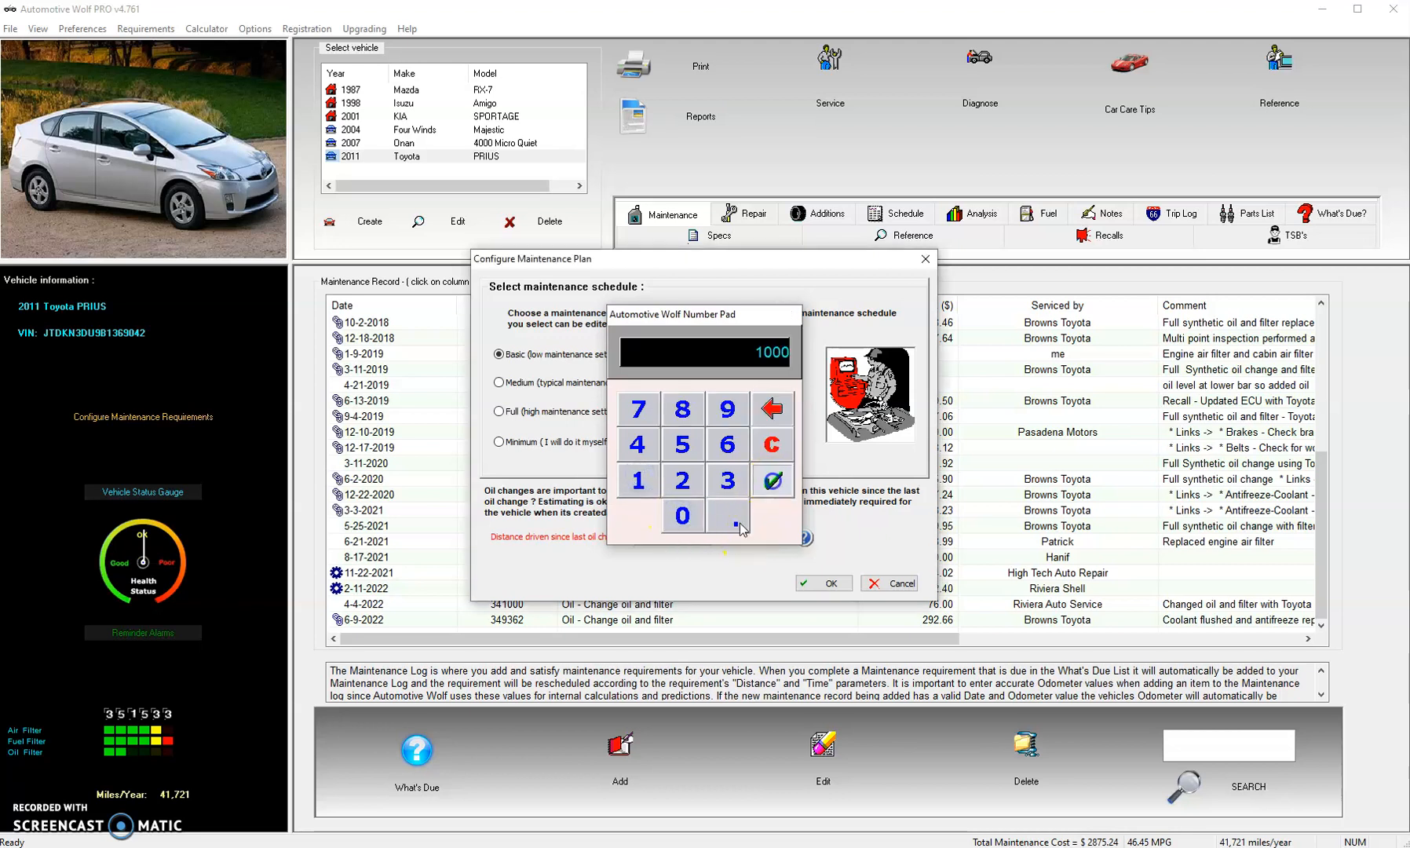
click(772, 480)
click(836, 587)
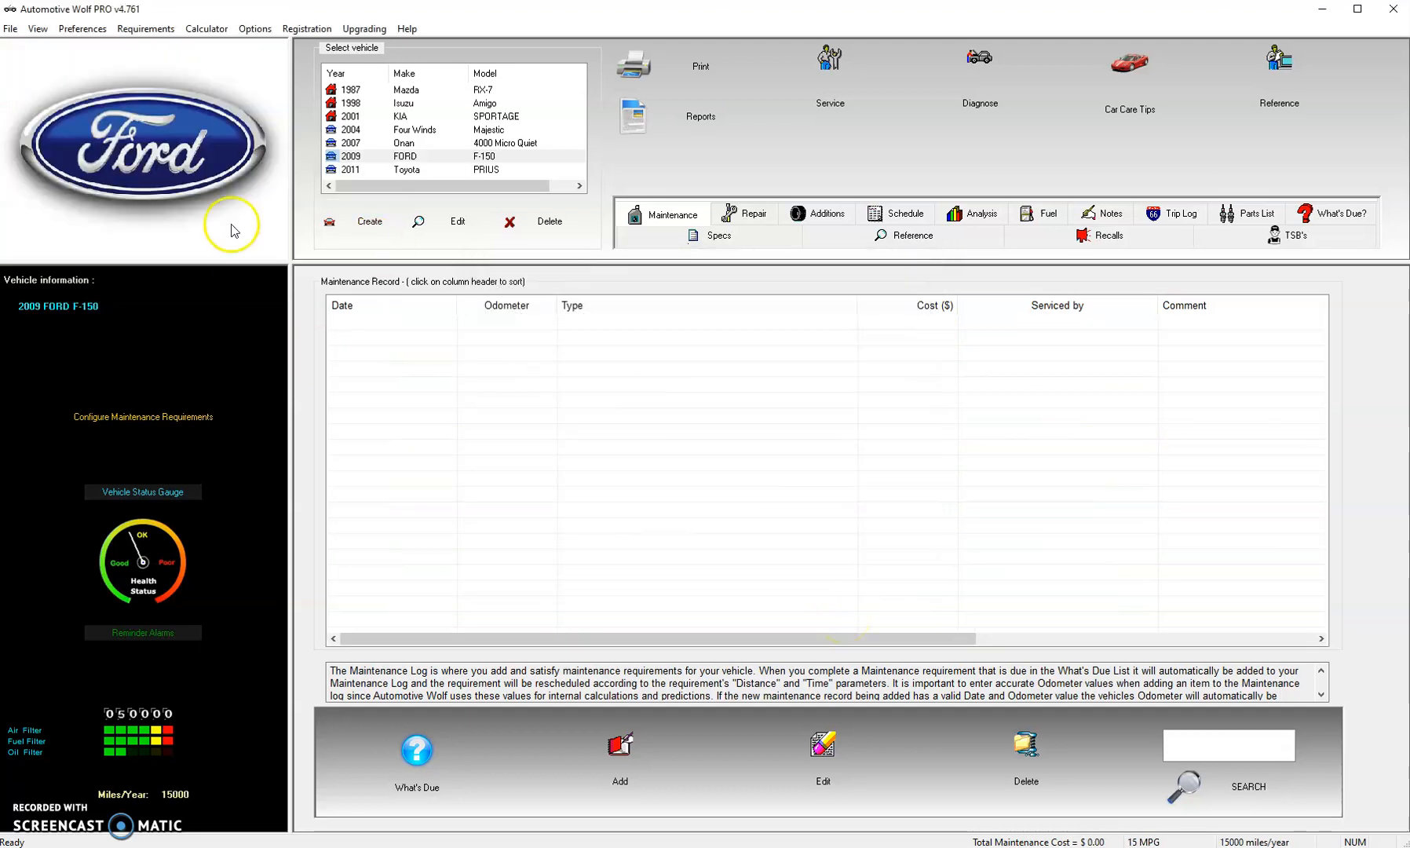
Edit the 2009 Ford F-150's vehicle information to use 2009 F-150.jpg as its image.
click(365, 155)
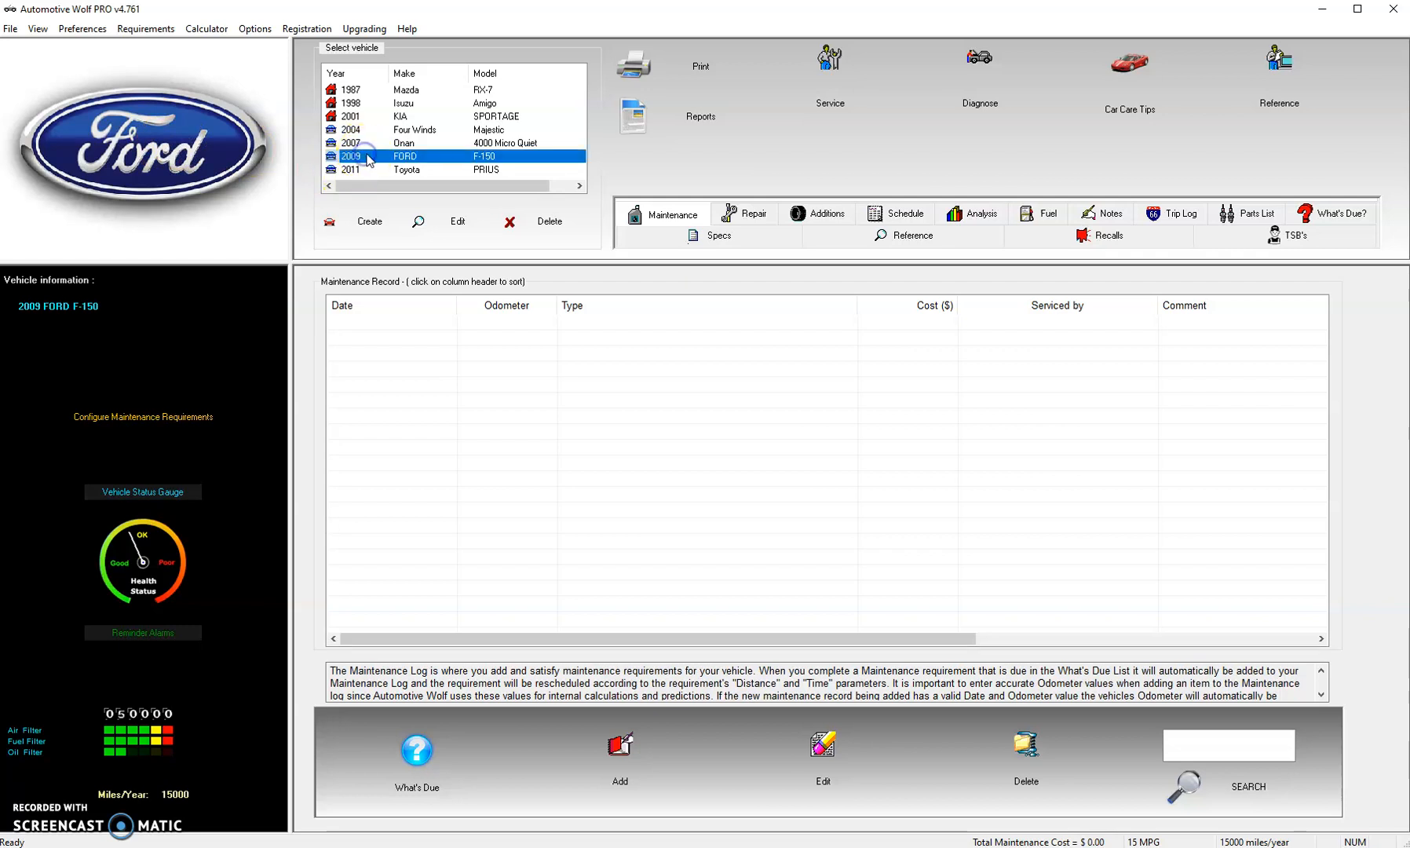
click(456, 226)
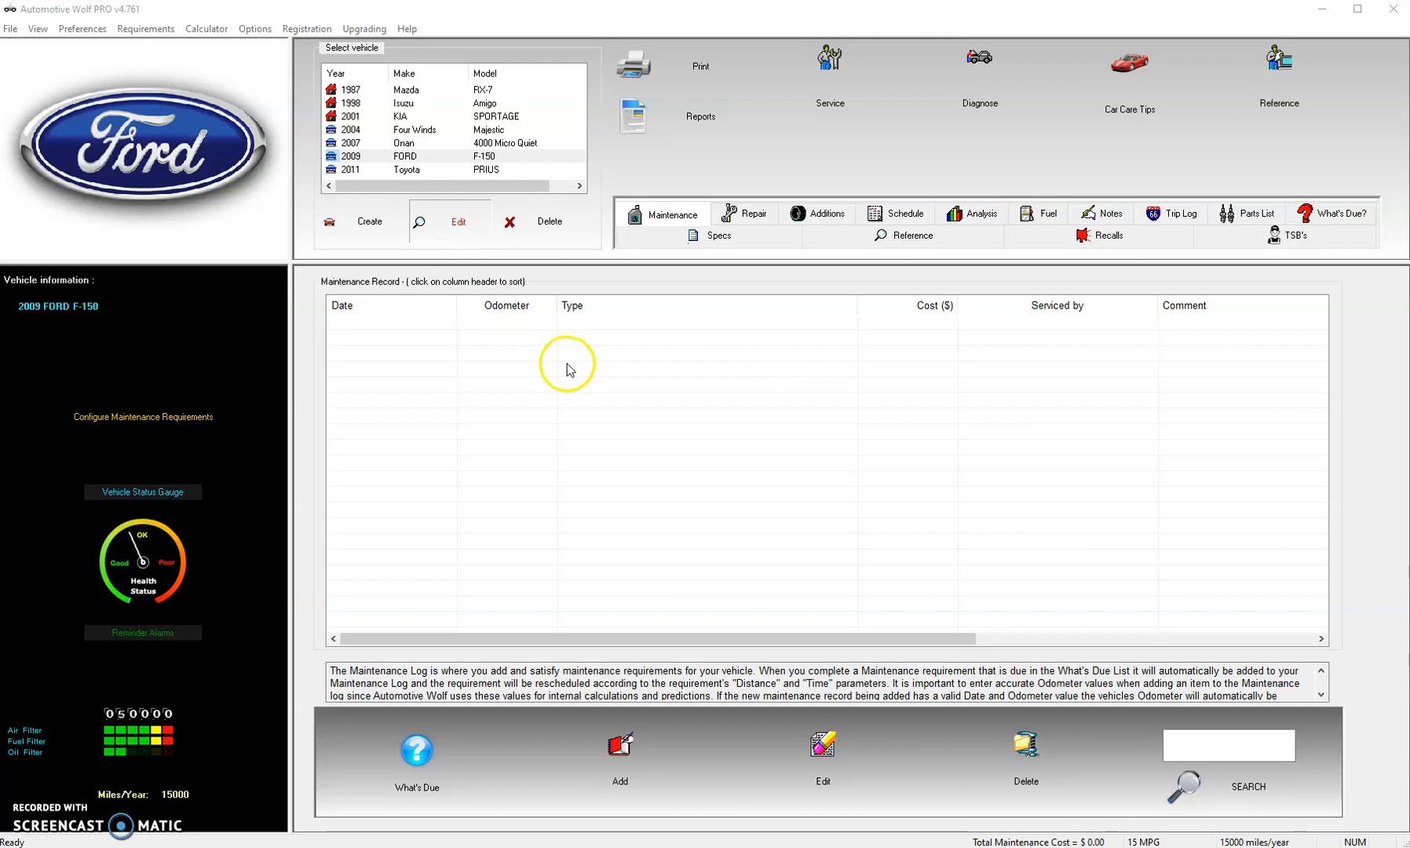
click(556, 279)
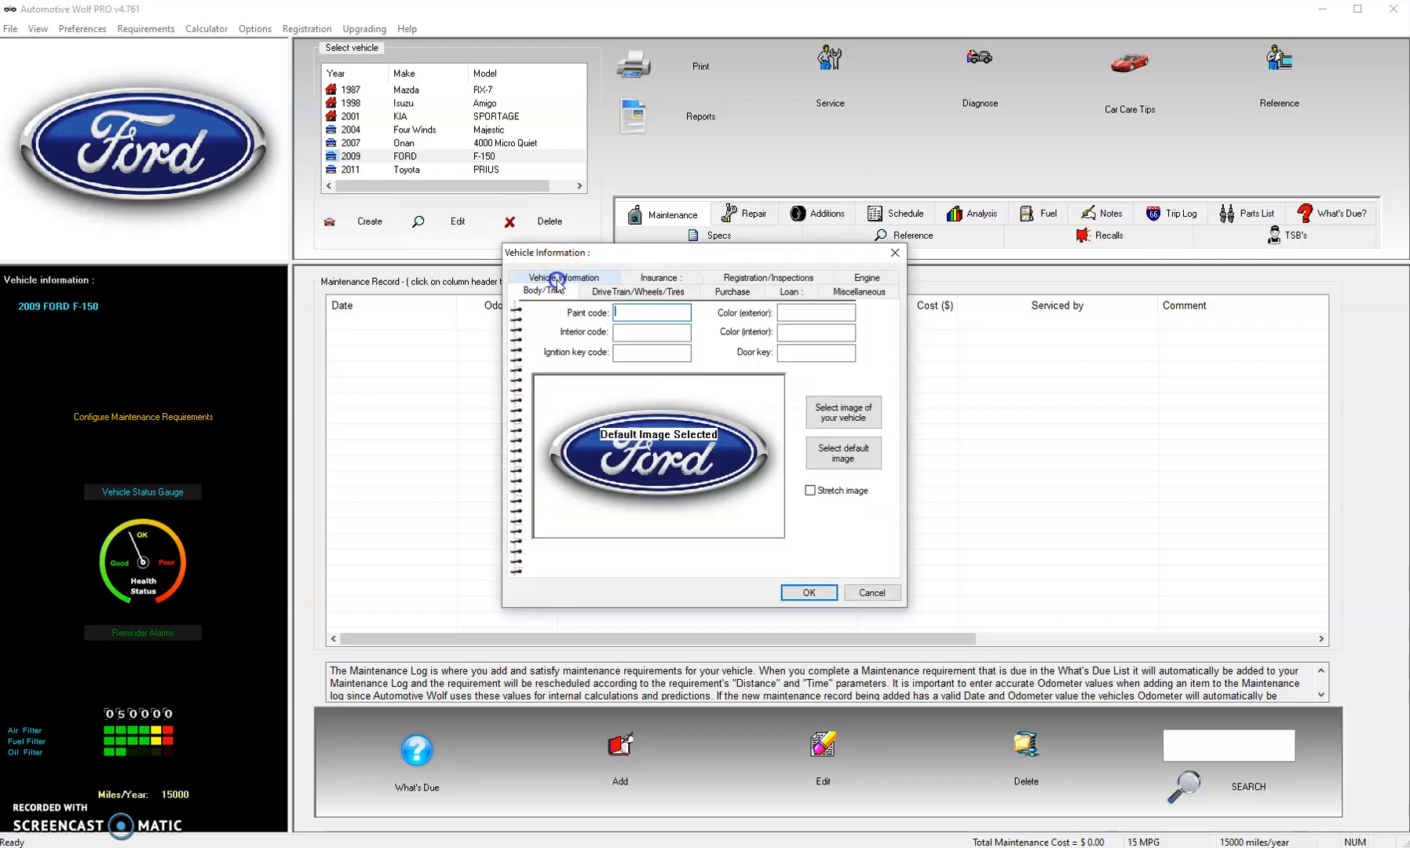
click(837, 412)
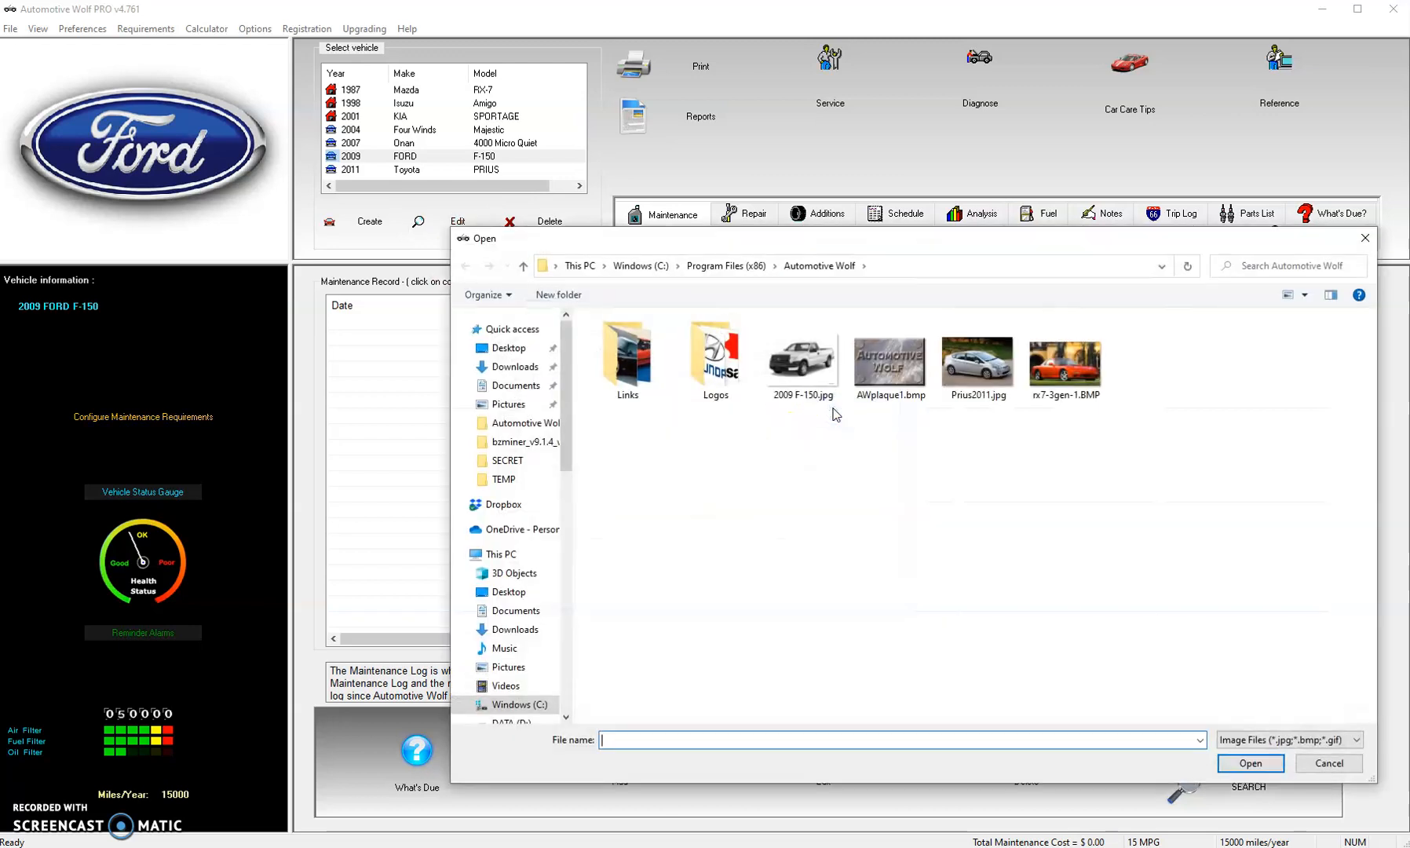
click(801, 361)
click(1251, 763)
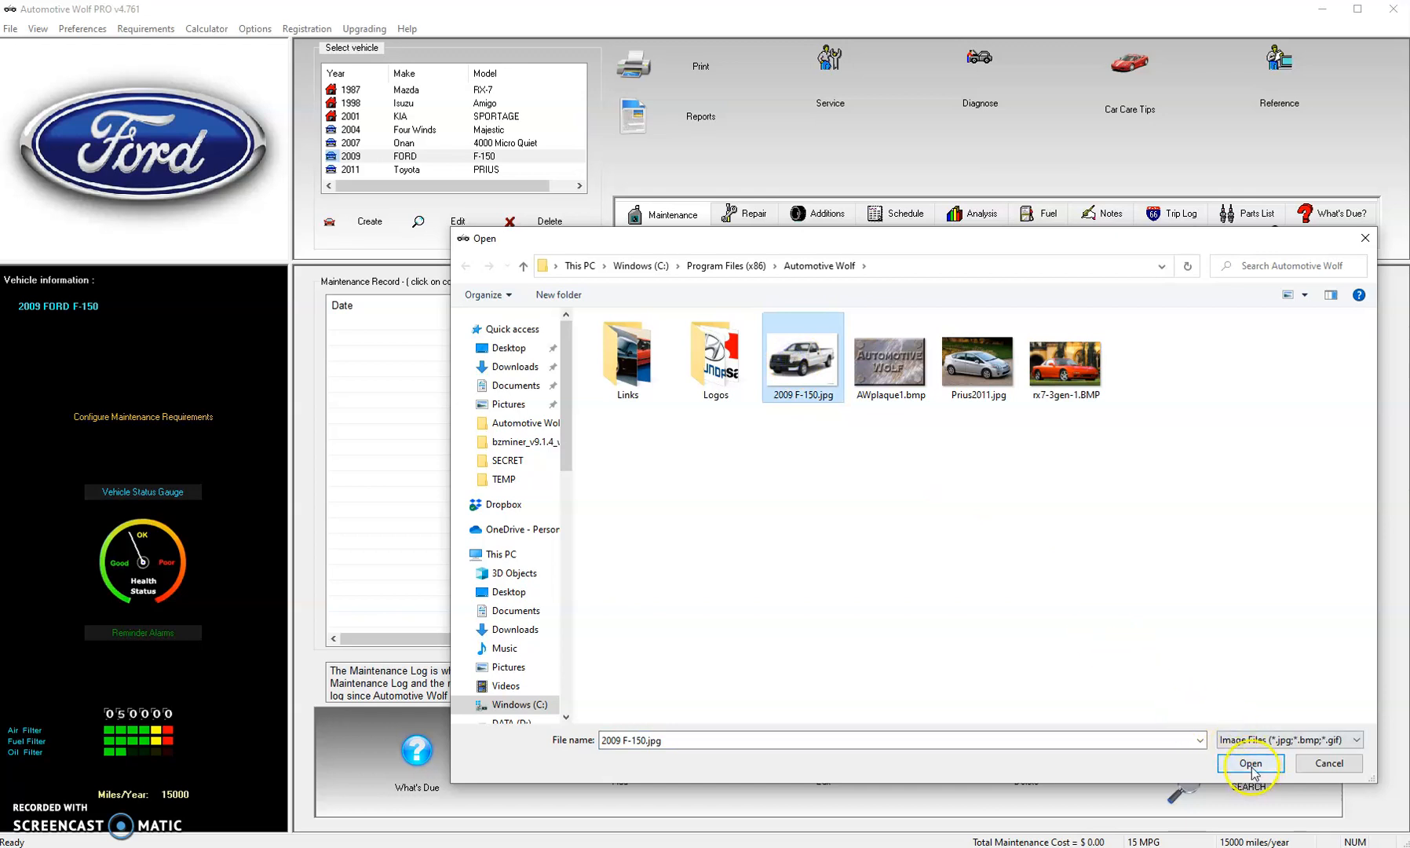
click(834, 600)
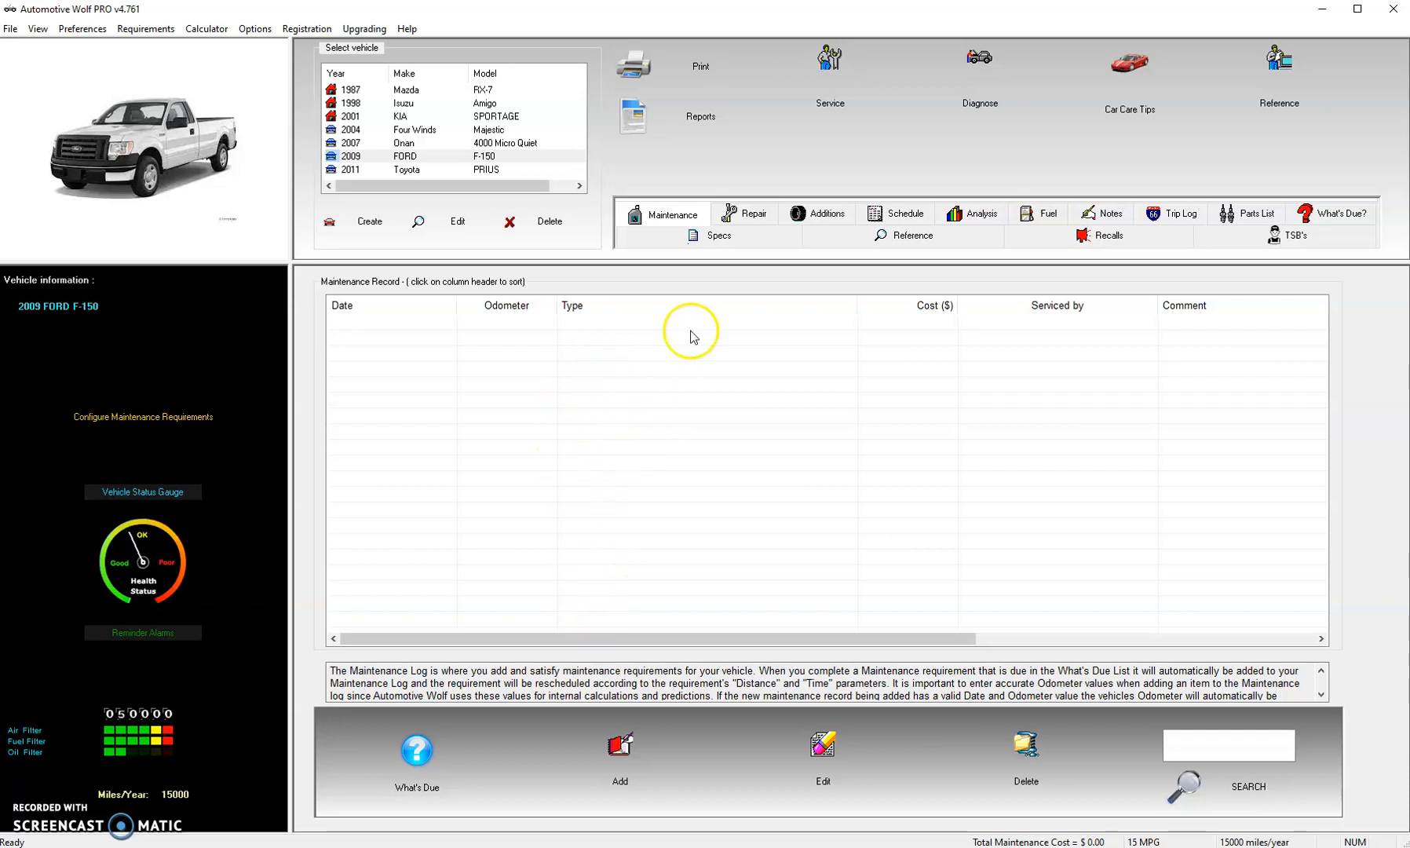
Review the F-150's currently due and pending requirements, including the description of the antifreeze-coolant replacement.
click(1346, 219)
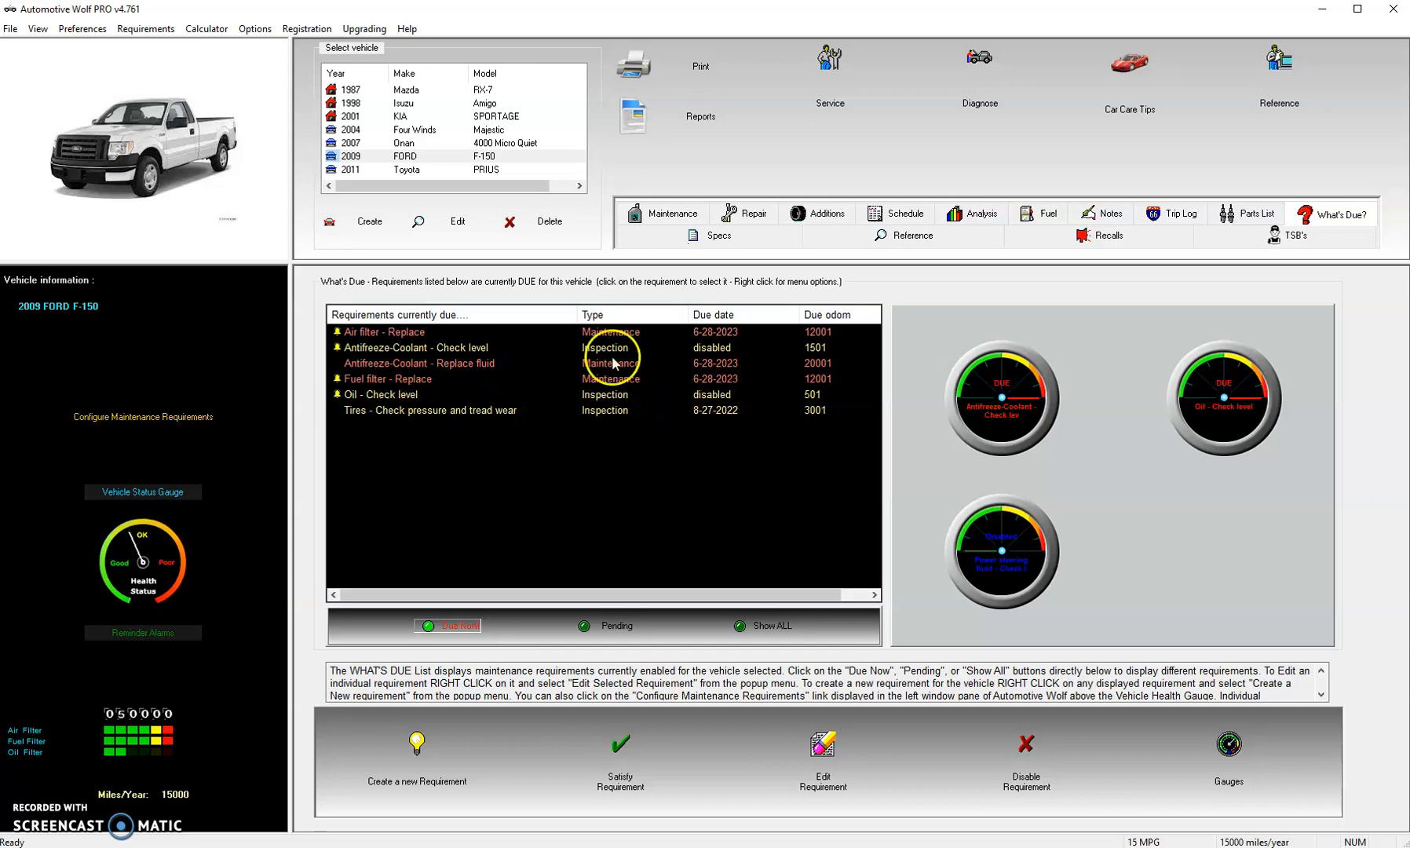
click(613, 630)
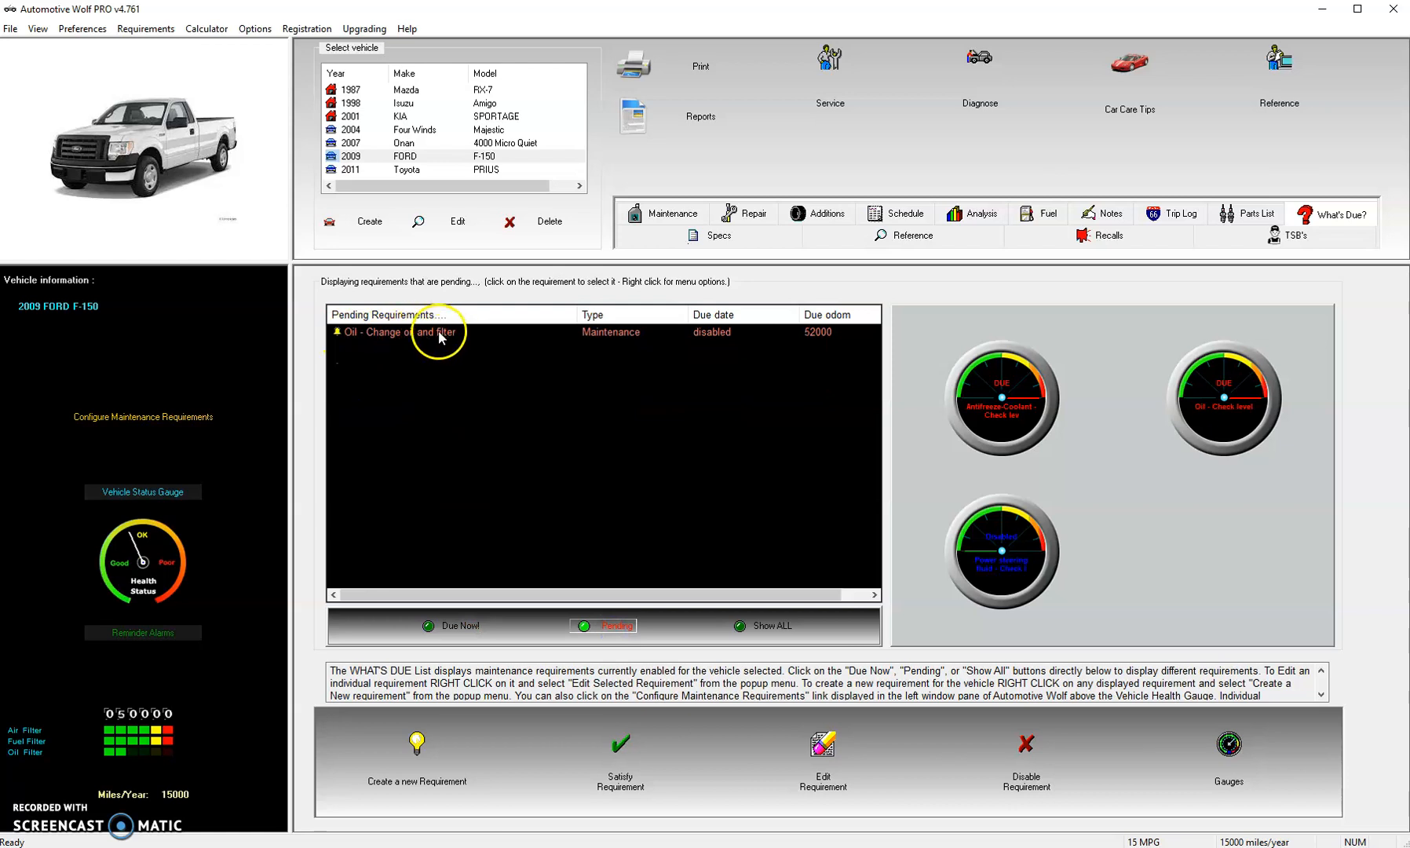
click(462, 627)
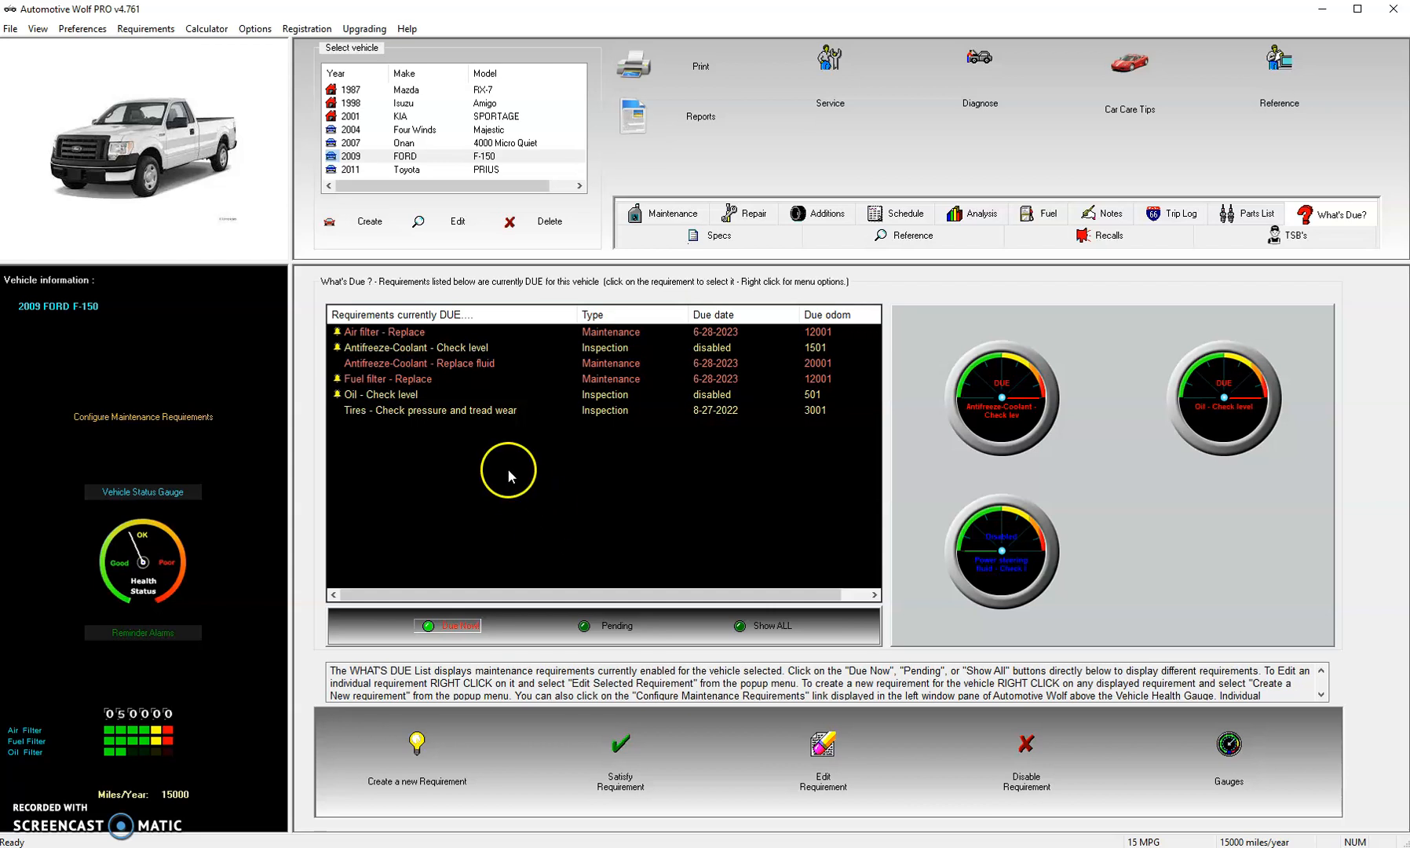
click(438, 350)
click(441, 366)
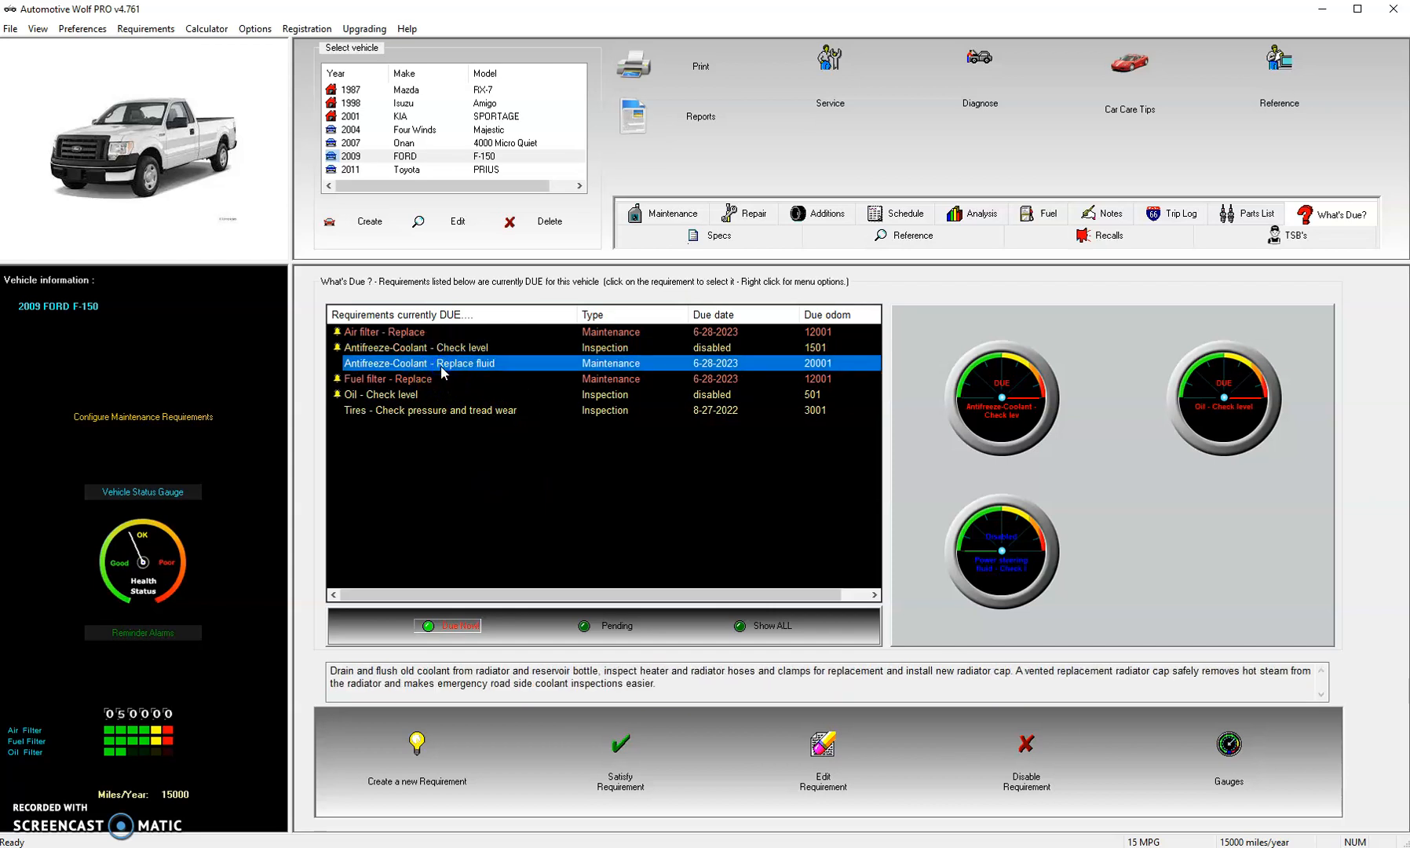
Edit the Air filter - Replace requirement to be scheduled by distance only and due at an odometer reading of 75000 miles.
click(393, 335)
right_click(406, 336)
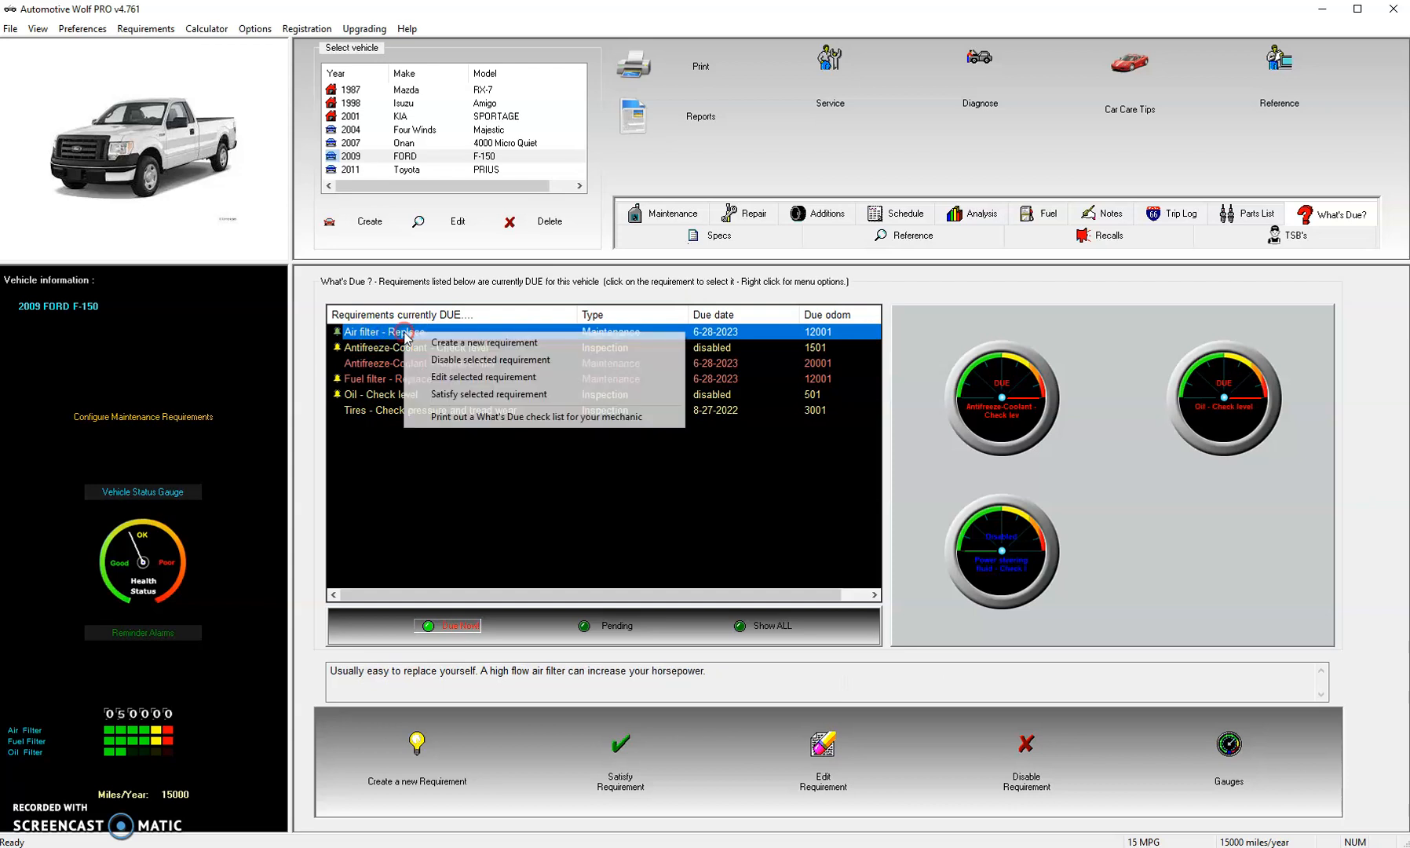
click(440, 382)
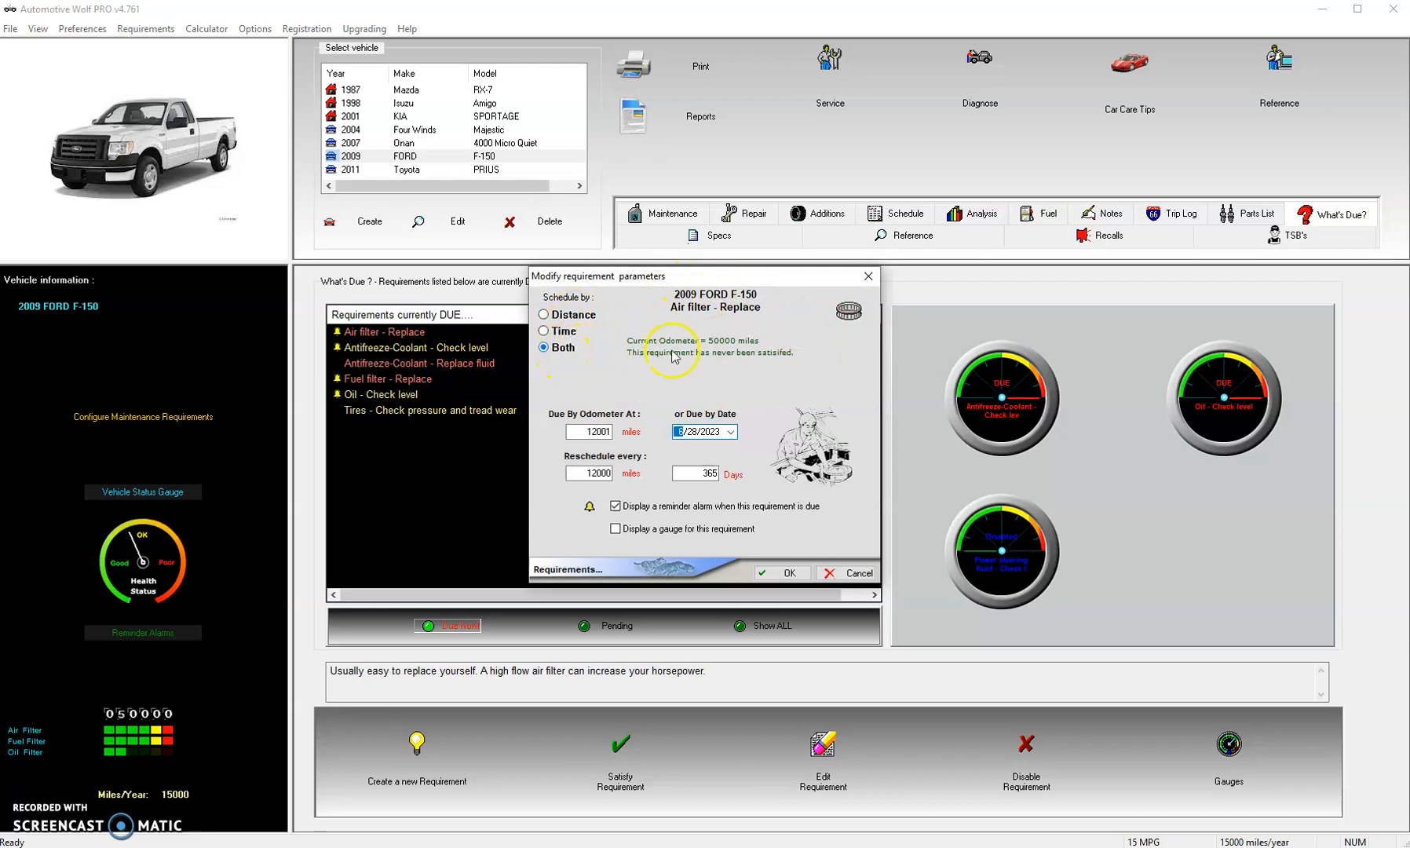
click(544, 315)
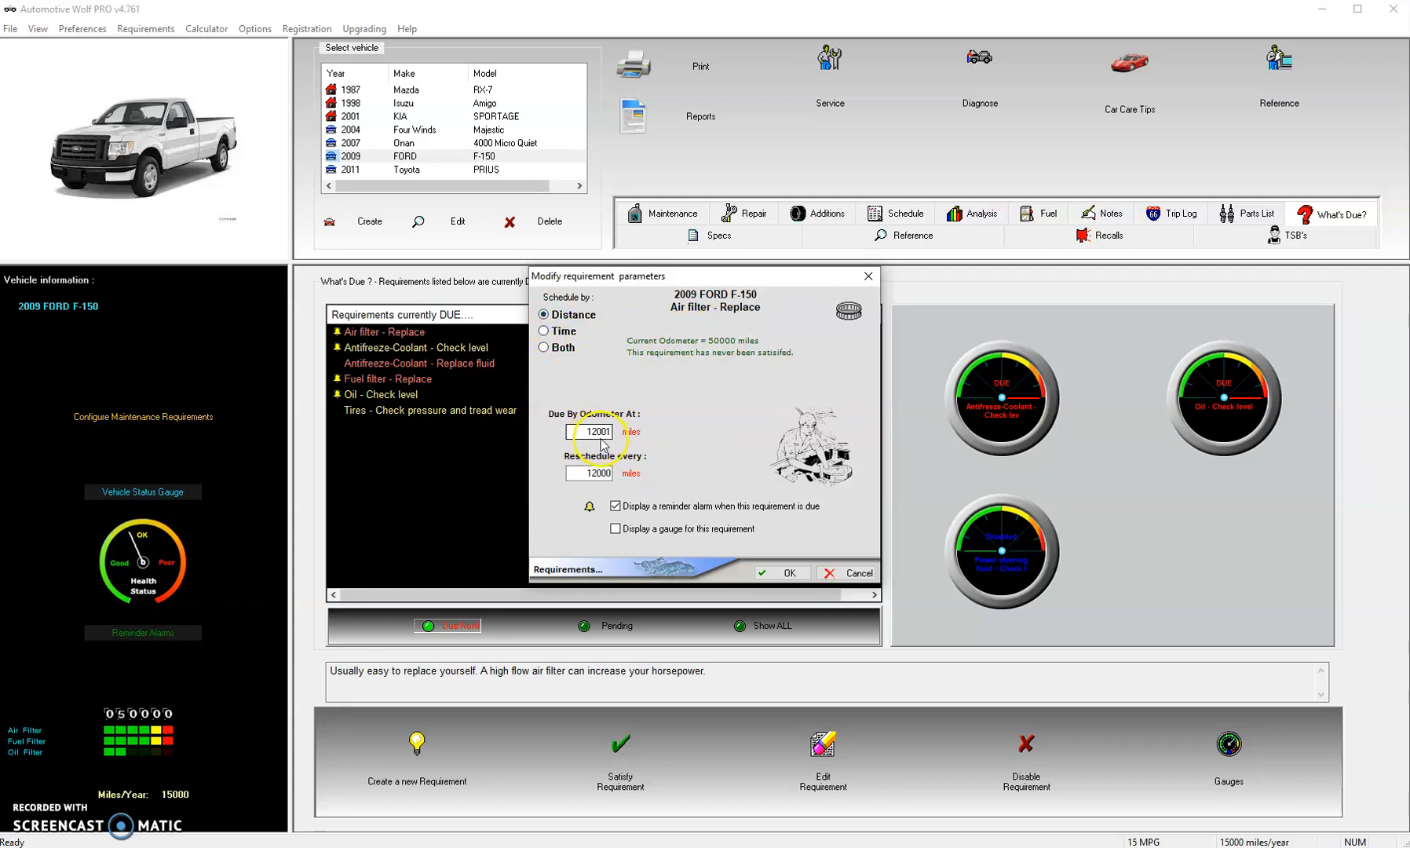
click(635, 436)
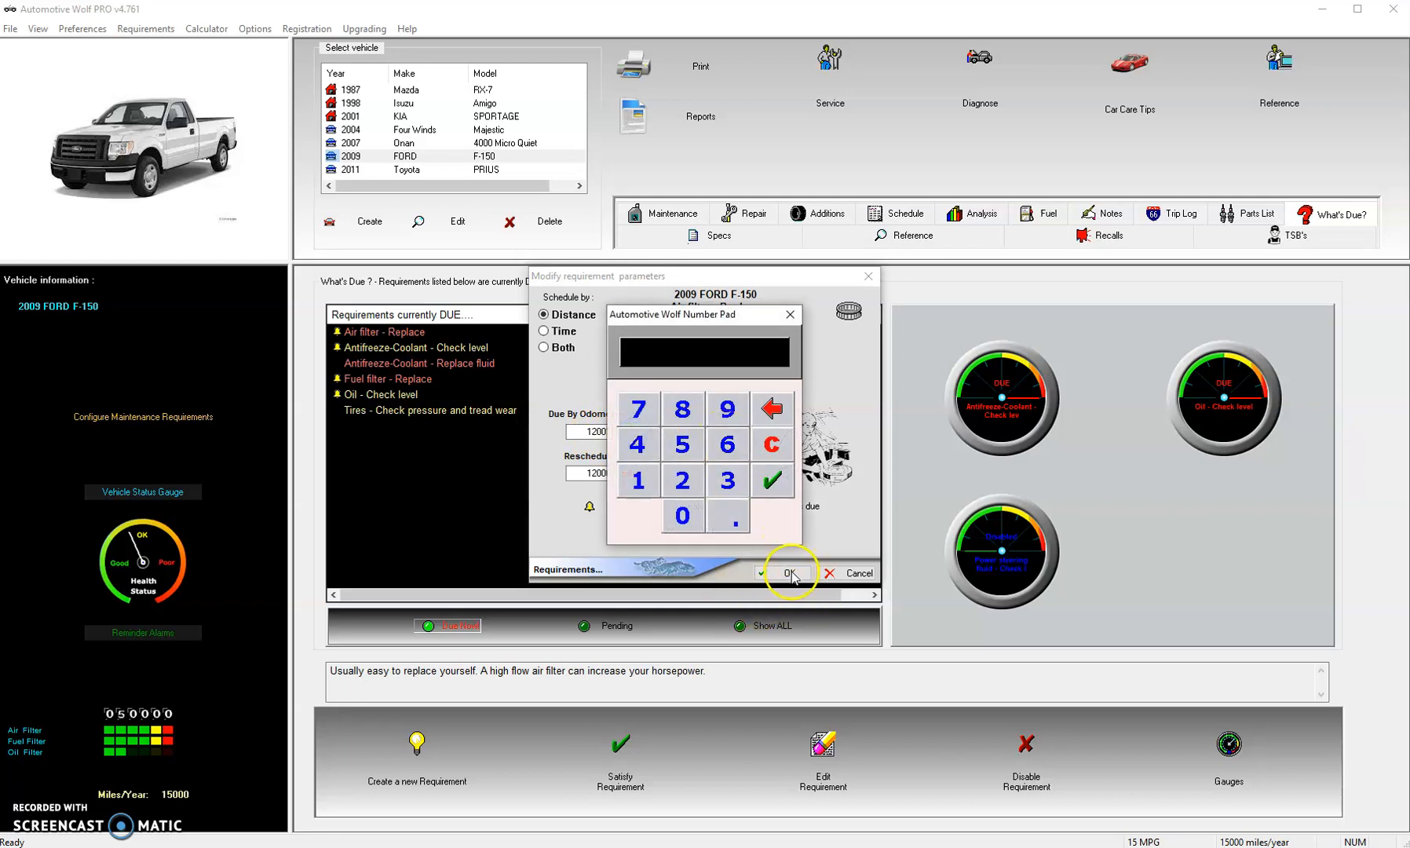
click(628, 407)
click(683, 444)
click(684, 519)
click(684, 518)
click(684, 518)
click(771, 480)
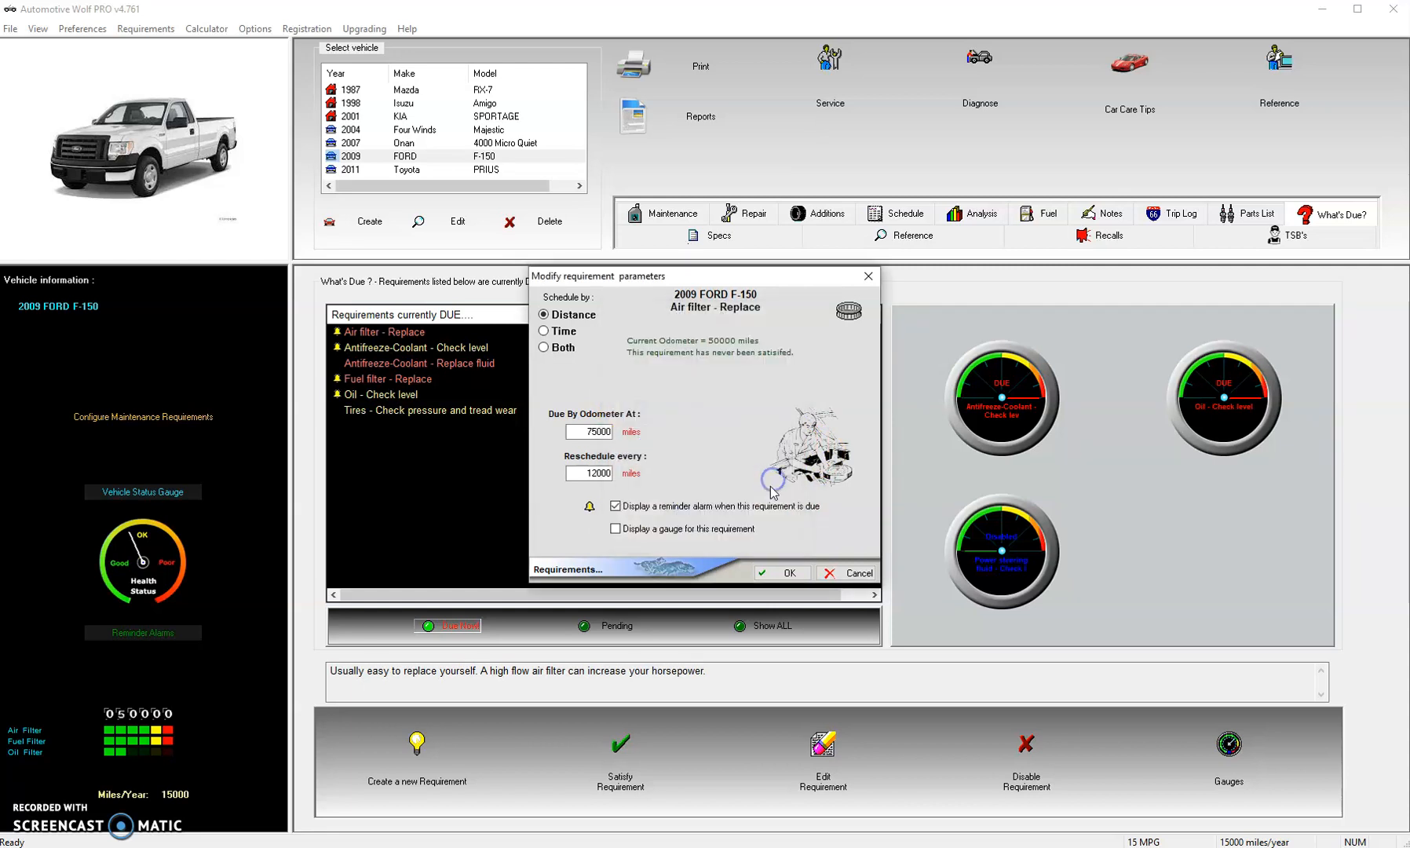
Set the air filter replacement to reschedule every 25000 miles, enable a gauge for it, and accept the requirement.
click(630, 478)
click(680, 481)
click(683, 445)
click(682, 516)
click(682, 516)
click(683, 516)
click(772, 481)
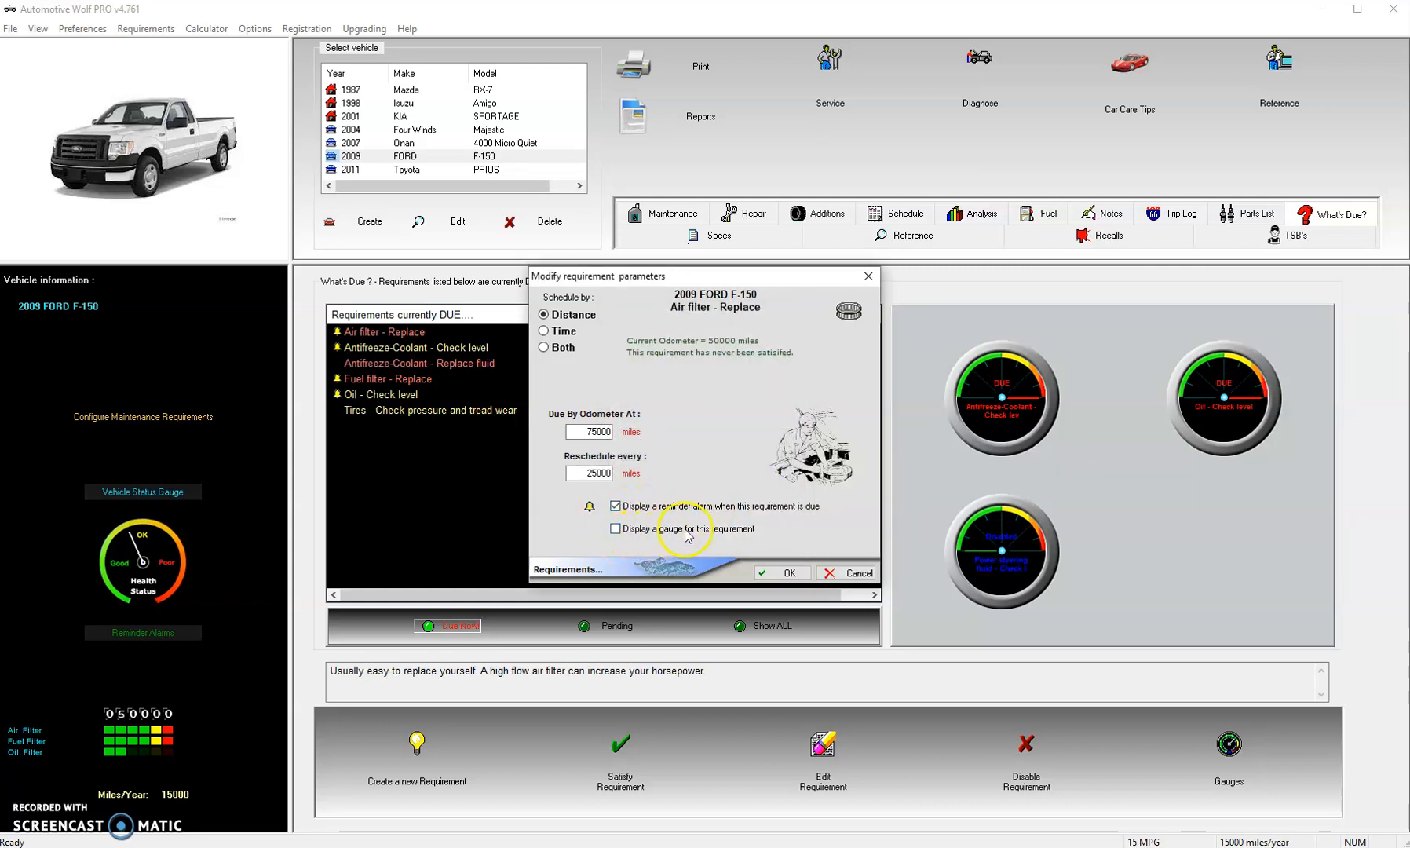
click(646, 532)
click(781, 572)
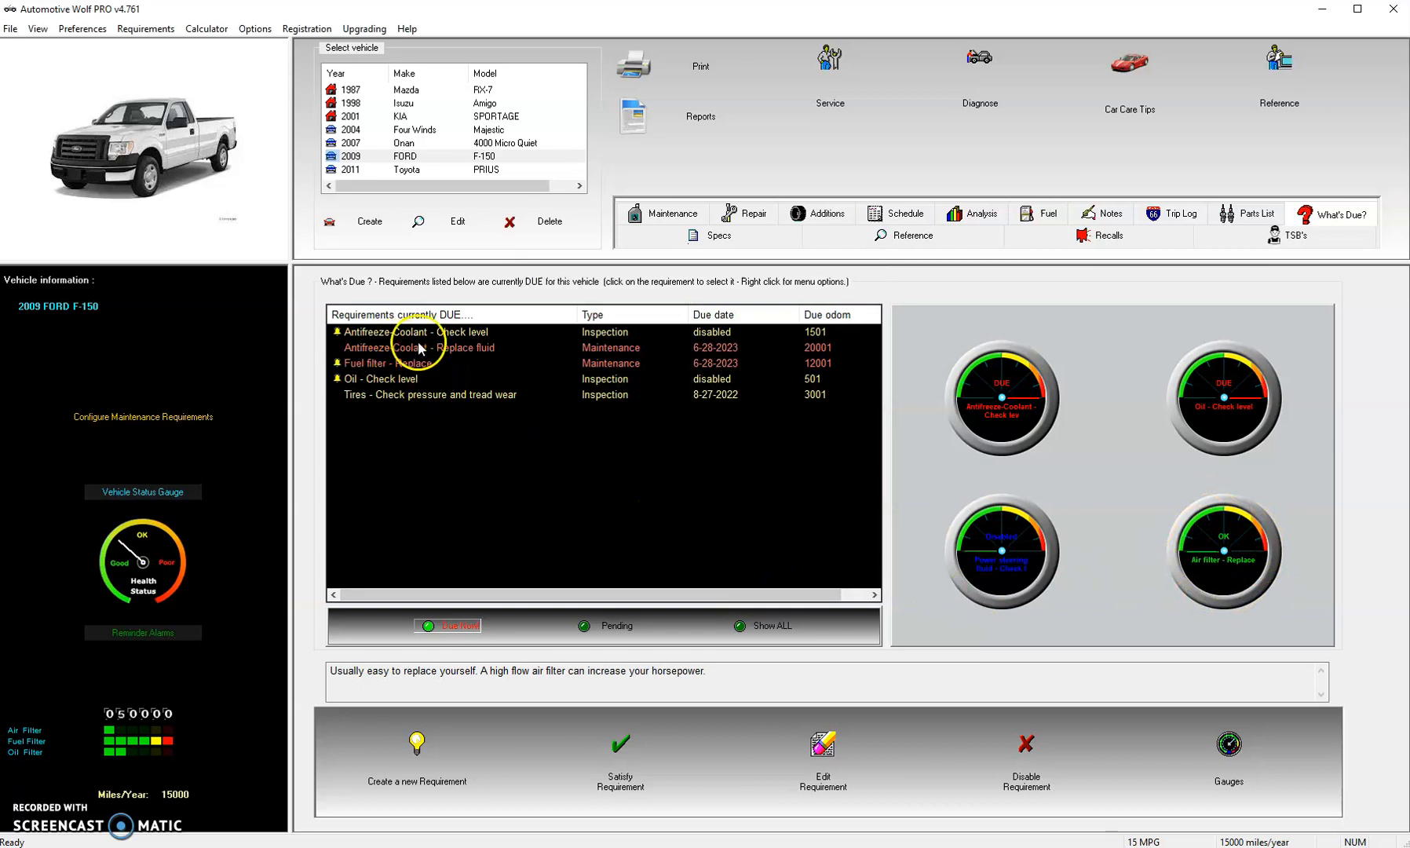
Check the air filter replacement among the pending requirements and return to the list of requirements due now.
click(616, 626)
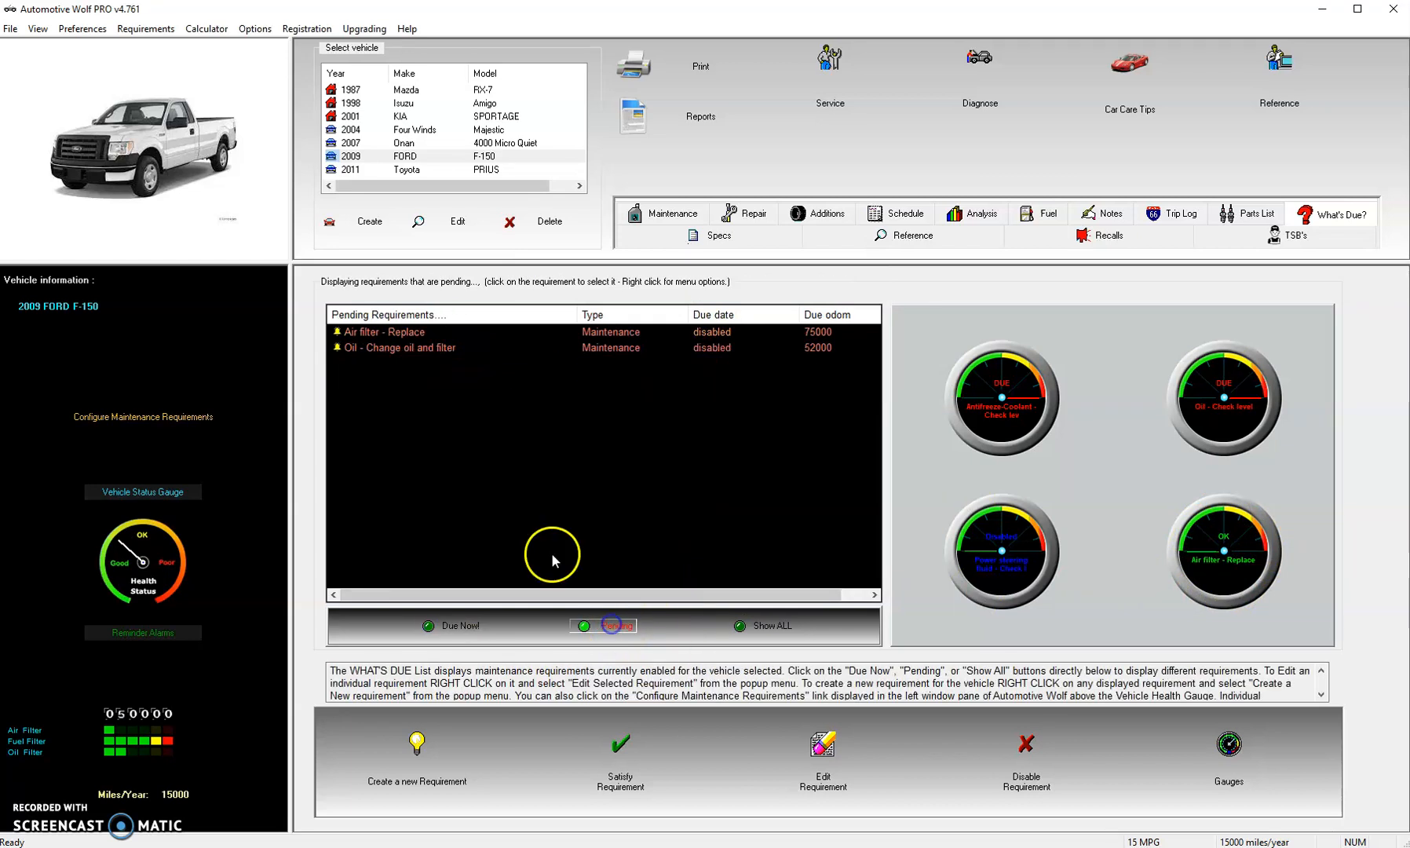
click(394, 332)
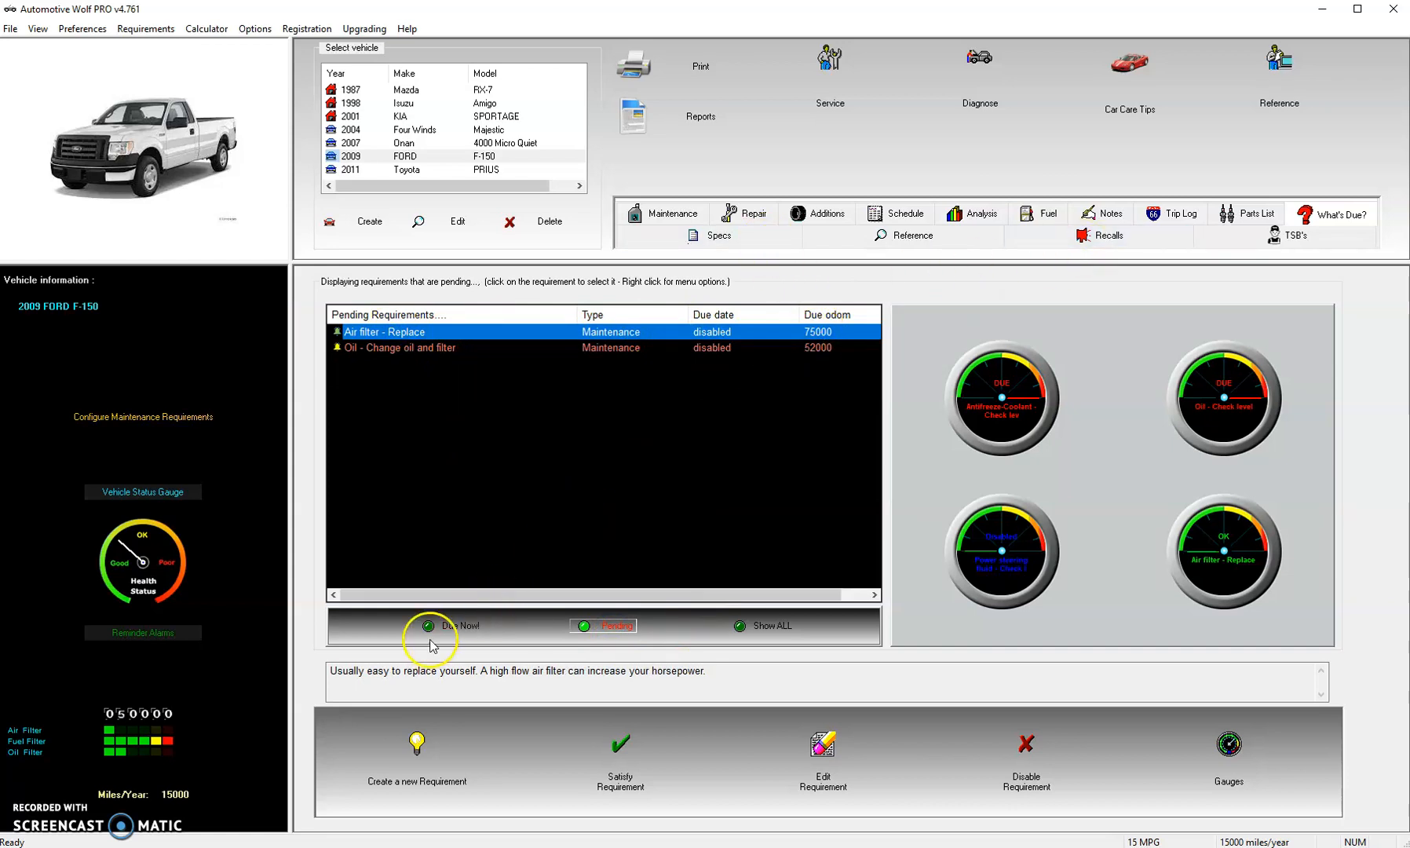
click(458, 629)
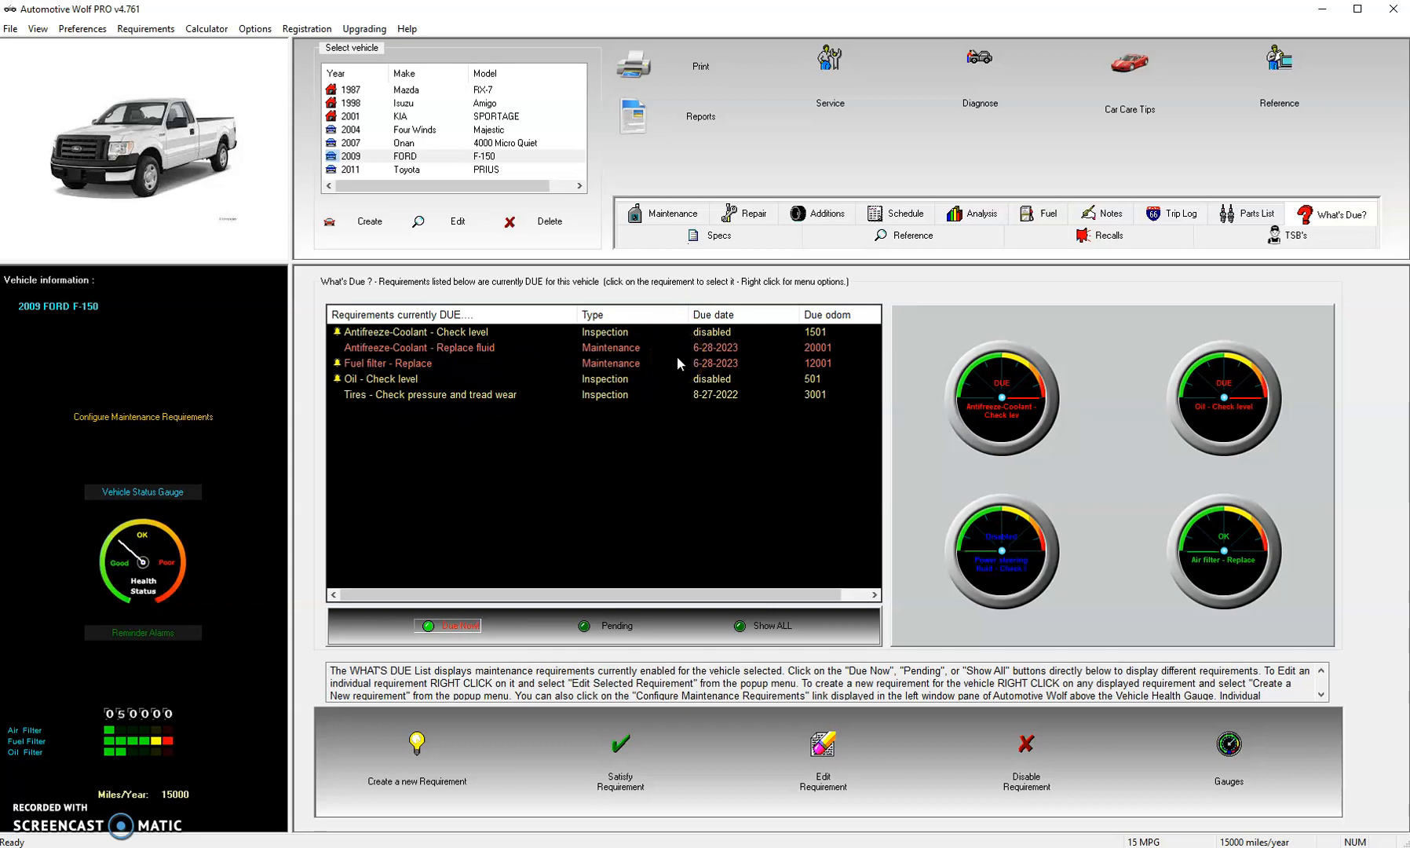
Open a maintenance record to satisfy the due Oil - Check level requirement.
click(410, 383)
double_click(410, 382)
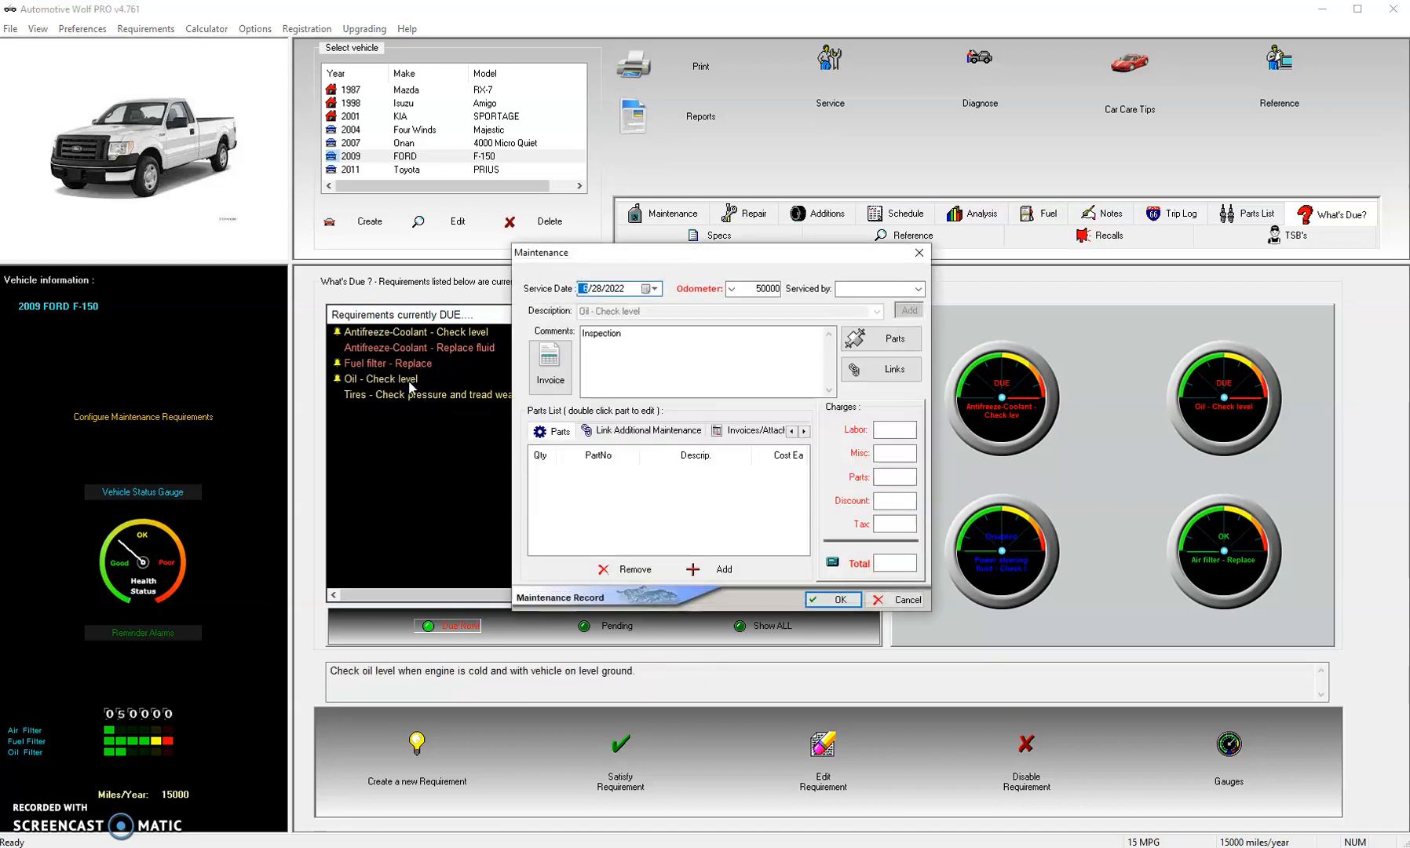
drag(717, 257, 762, 320)
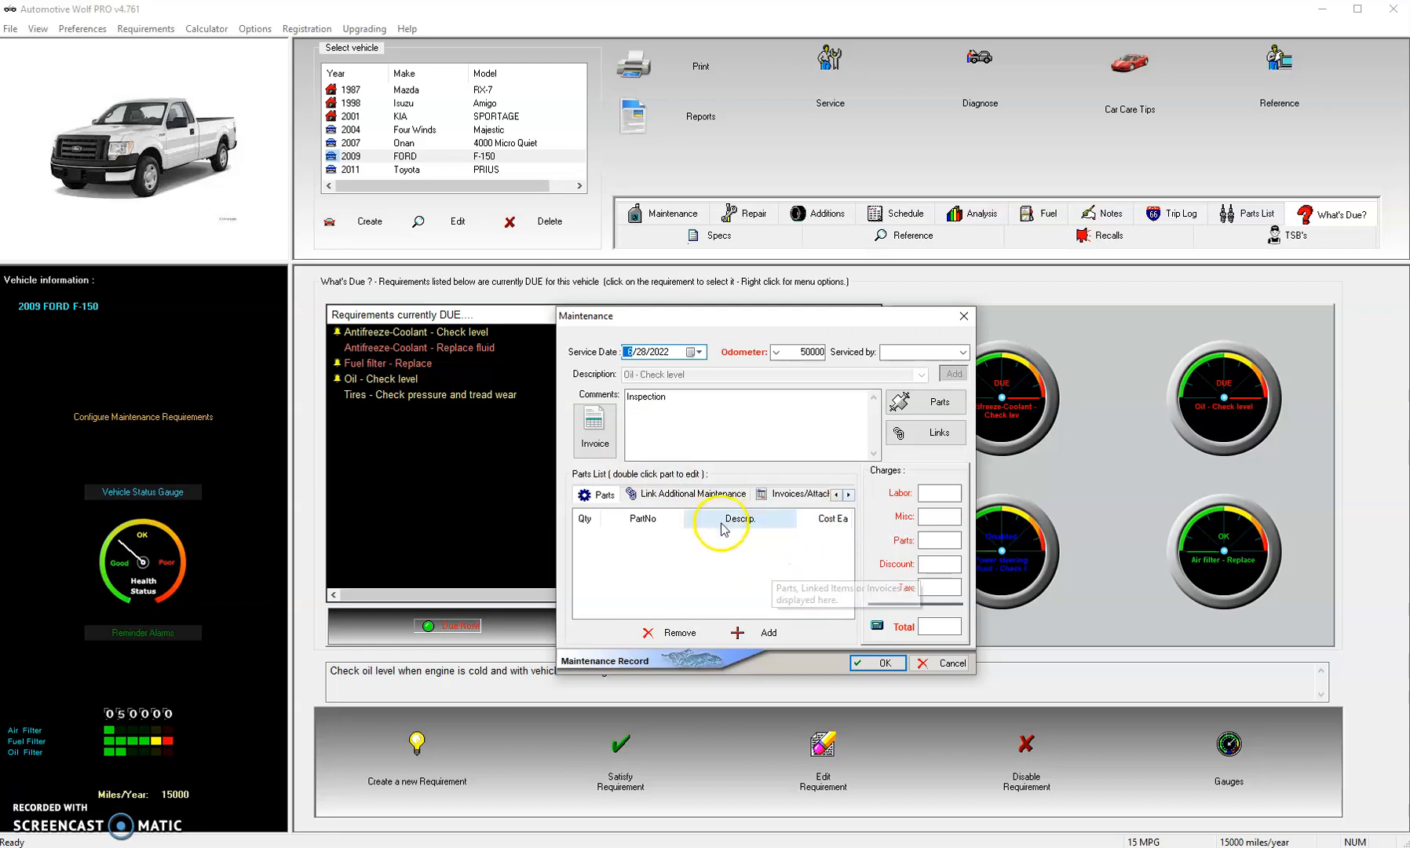
Link the Tires - Check pressure and tread wear requirement to the oil level check record.
click(702, 494)
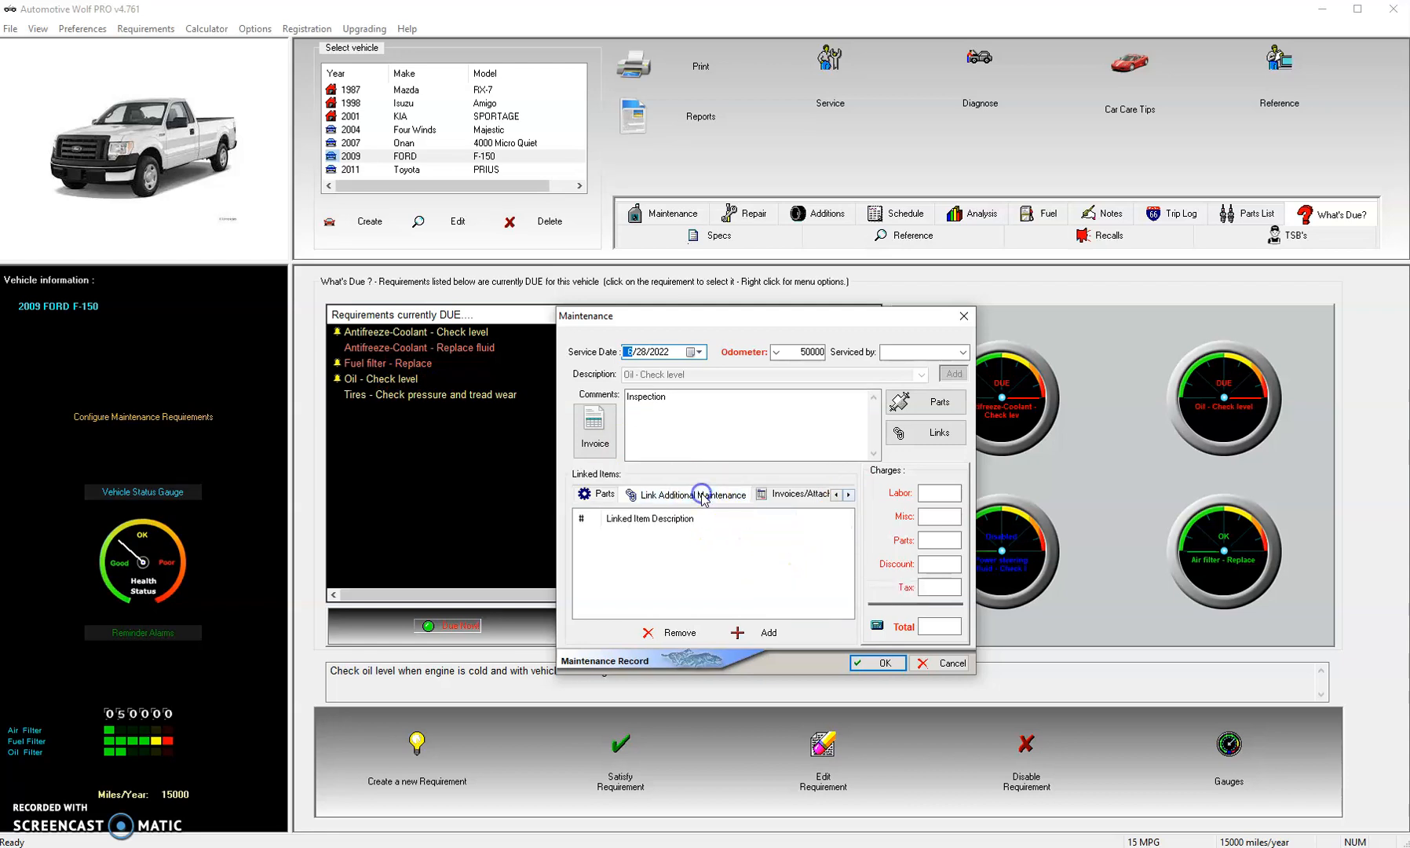
click(759, 632)
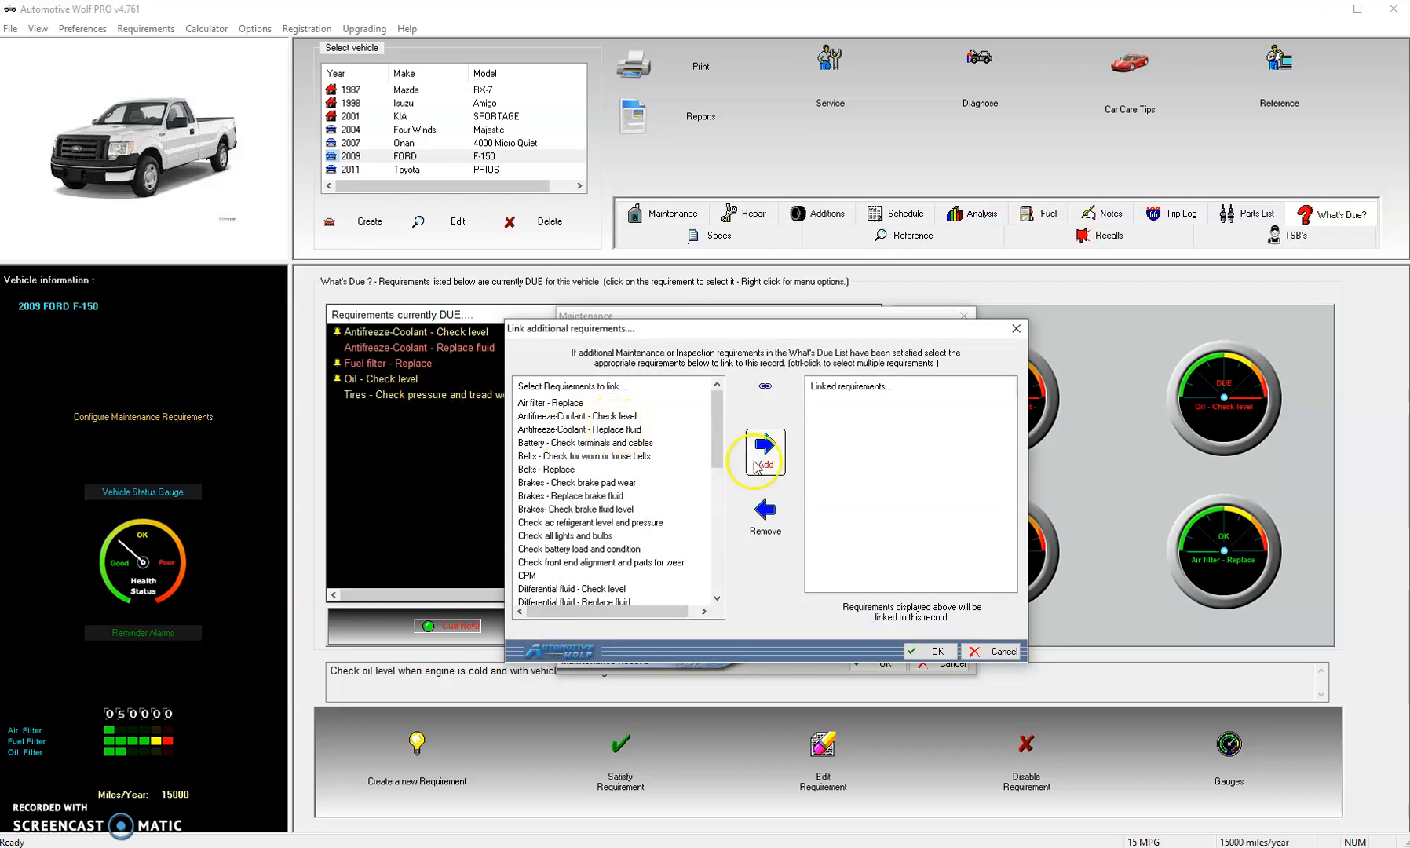
drag(716, 430, 721, 553)
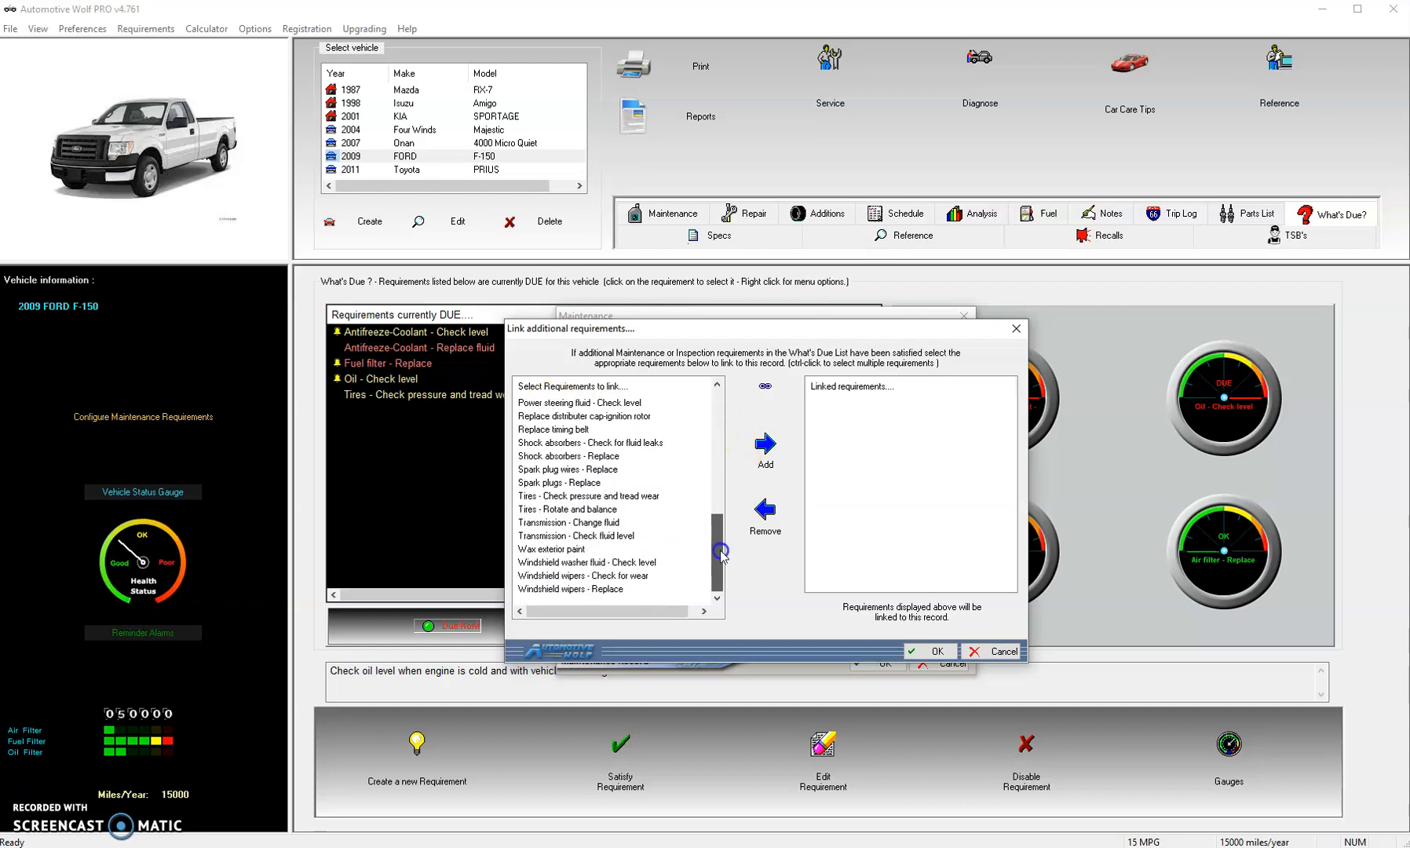
click(571, 498)
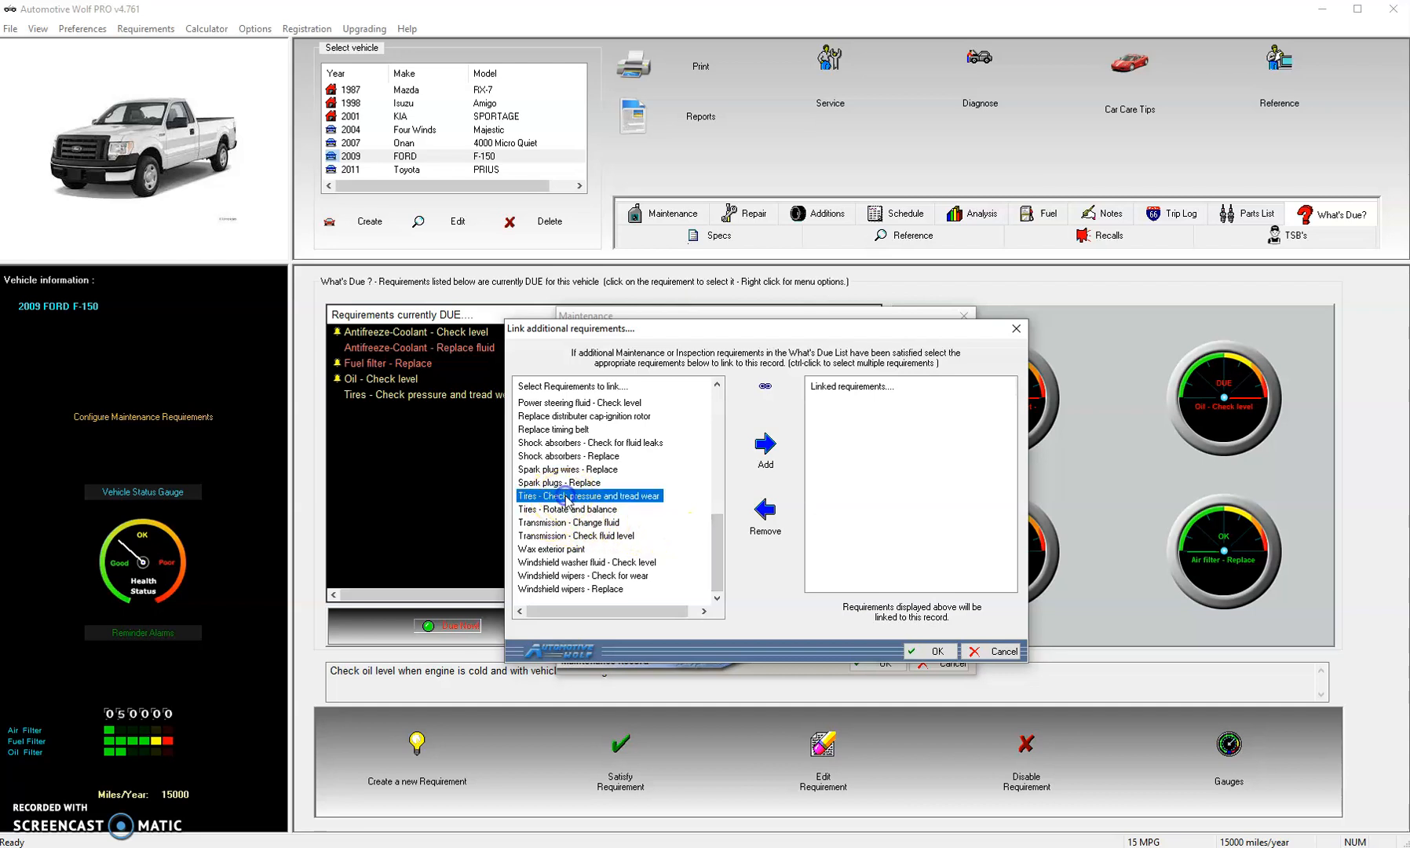
click(765, 445)
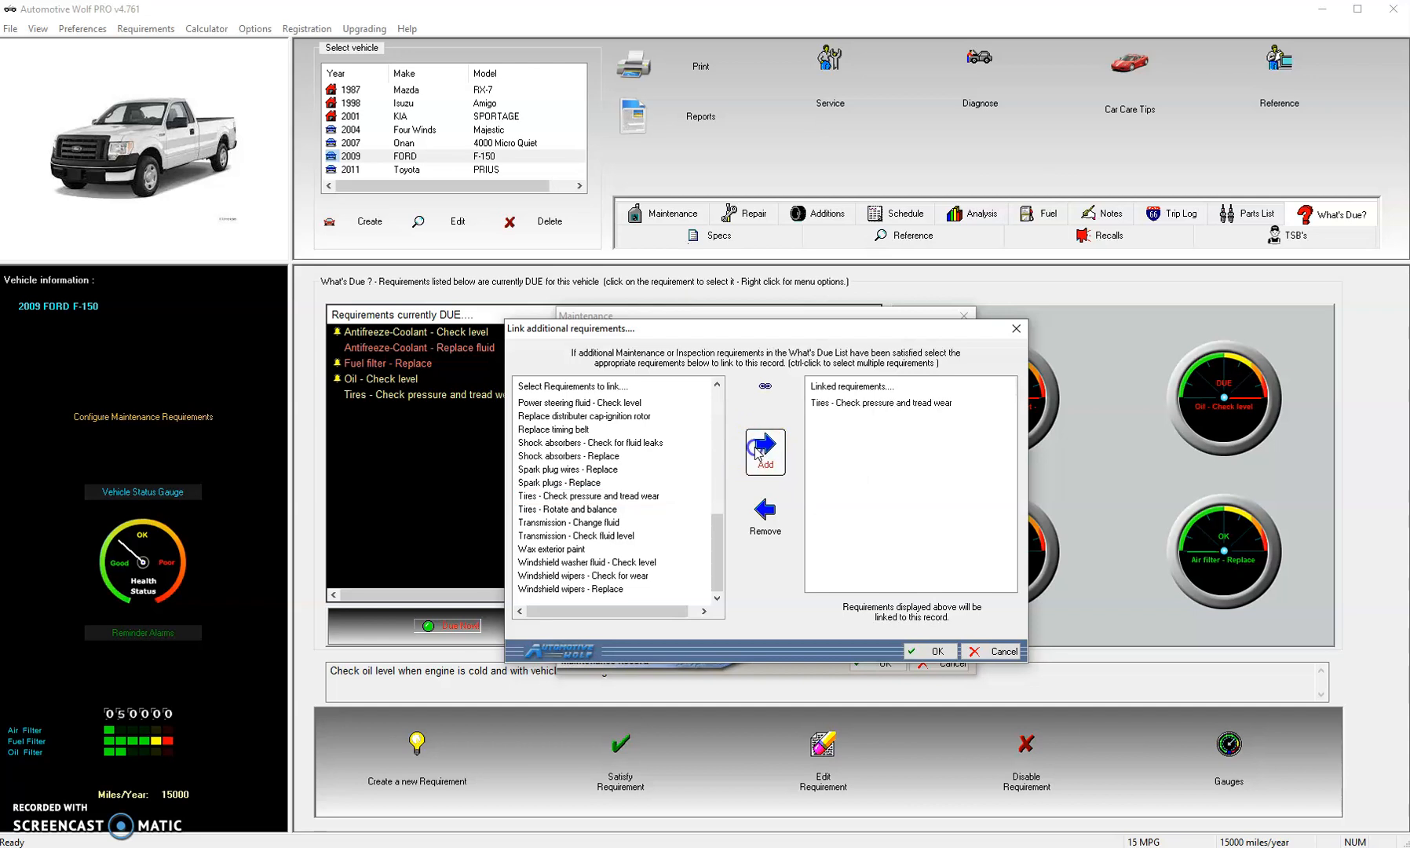
click(933, 652)
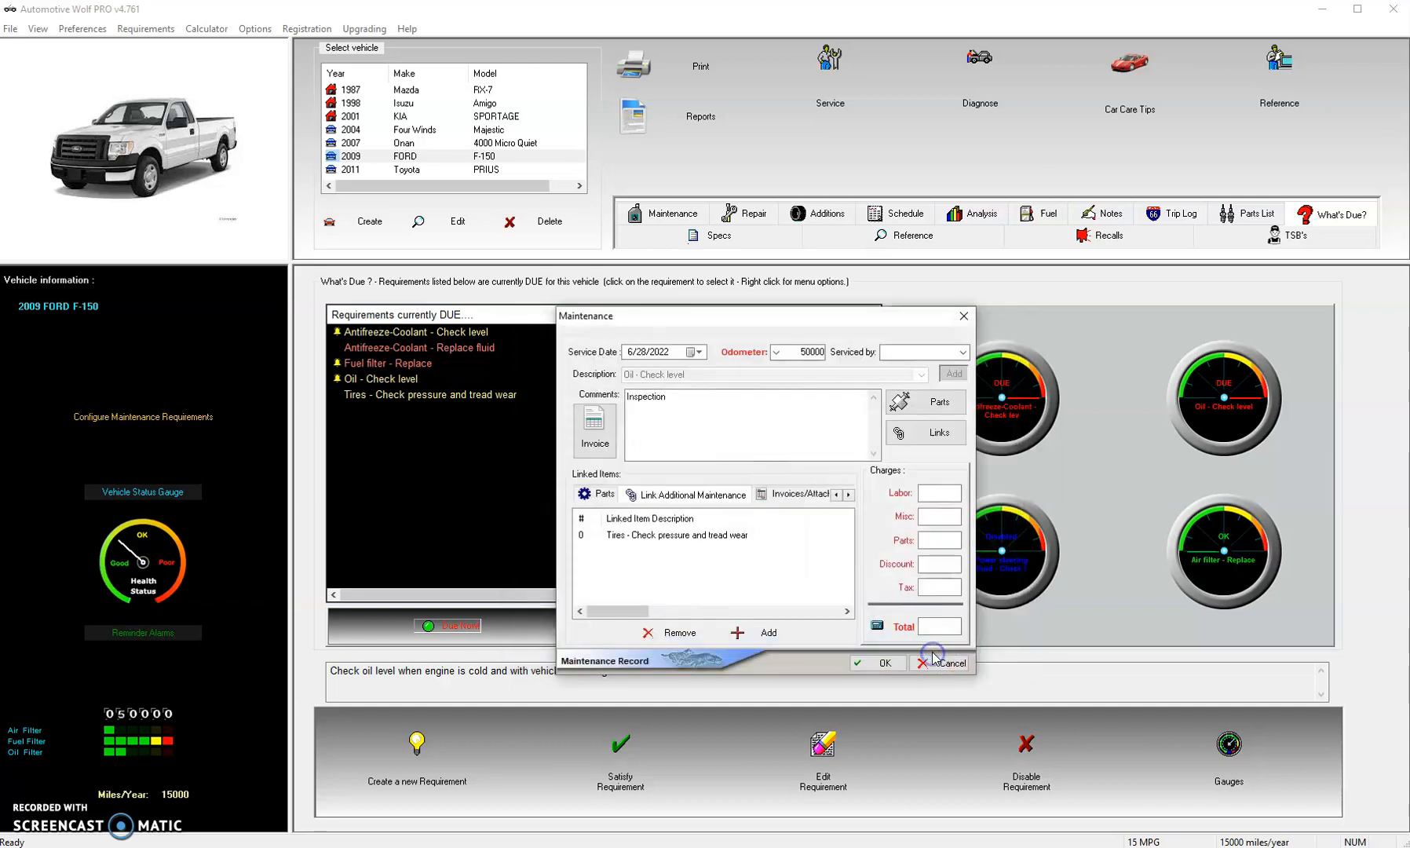
Save the Oil - Check level maintenance record together with its linked tire inspection.
click(664, 422)
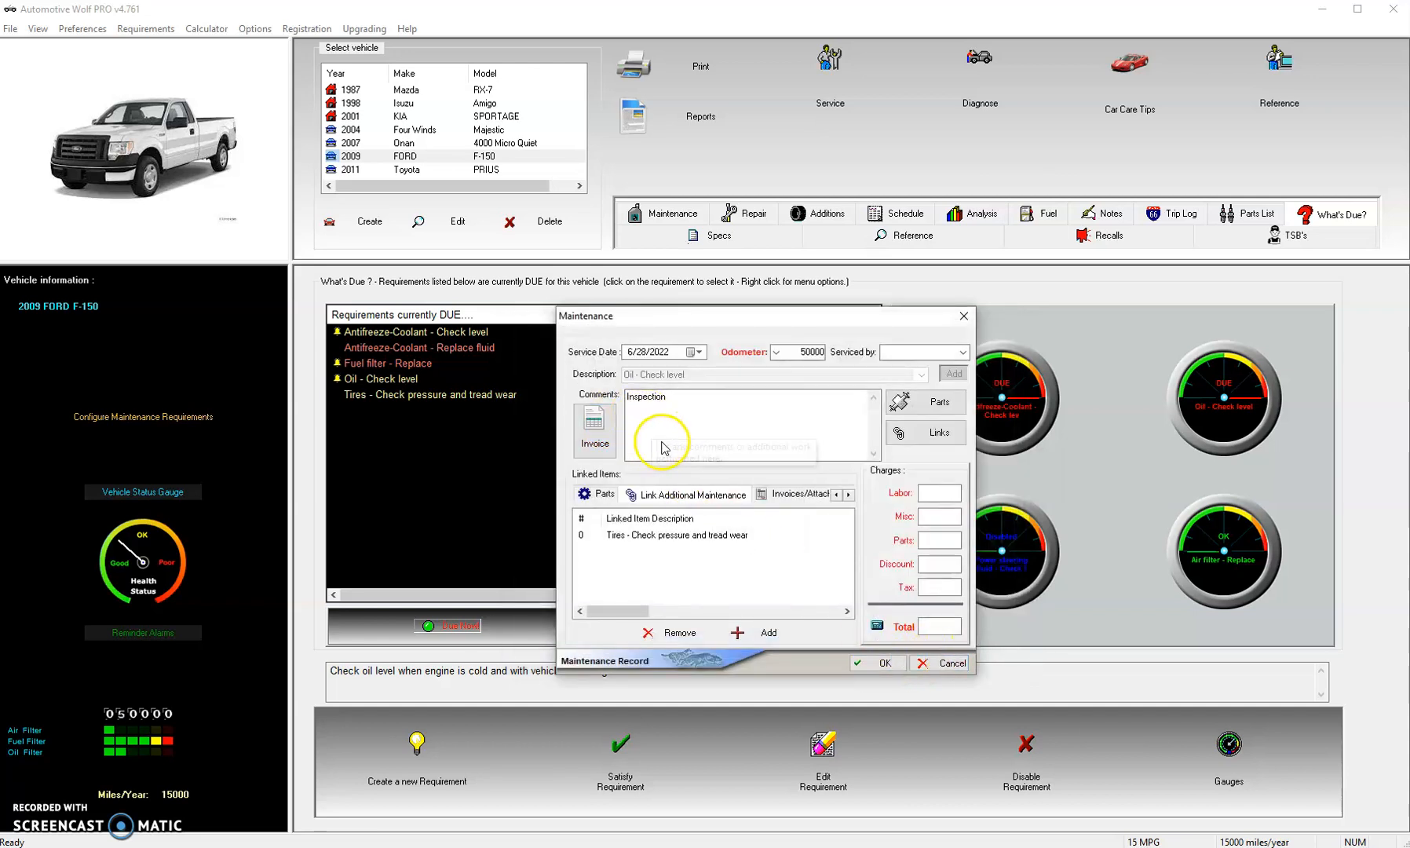
click(613, 536)
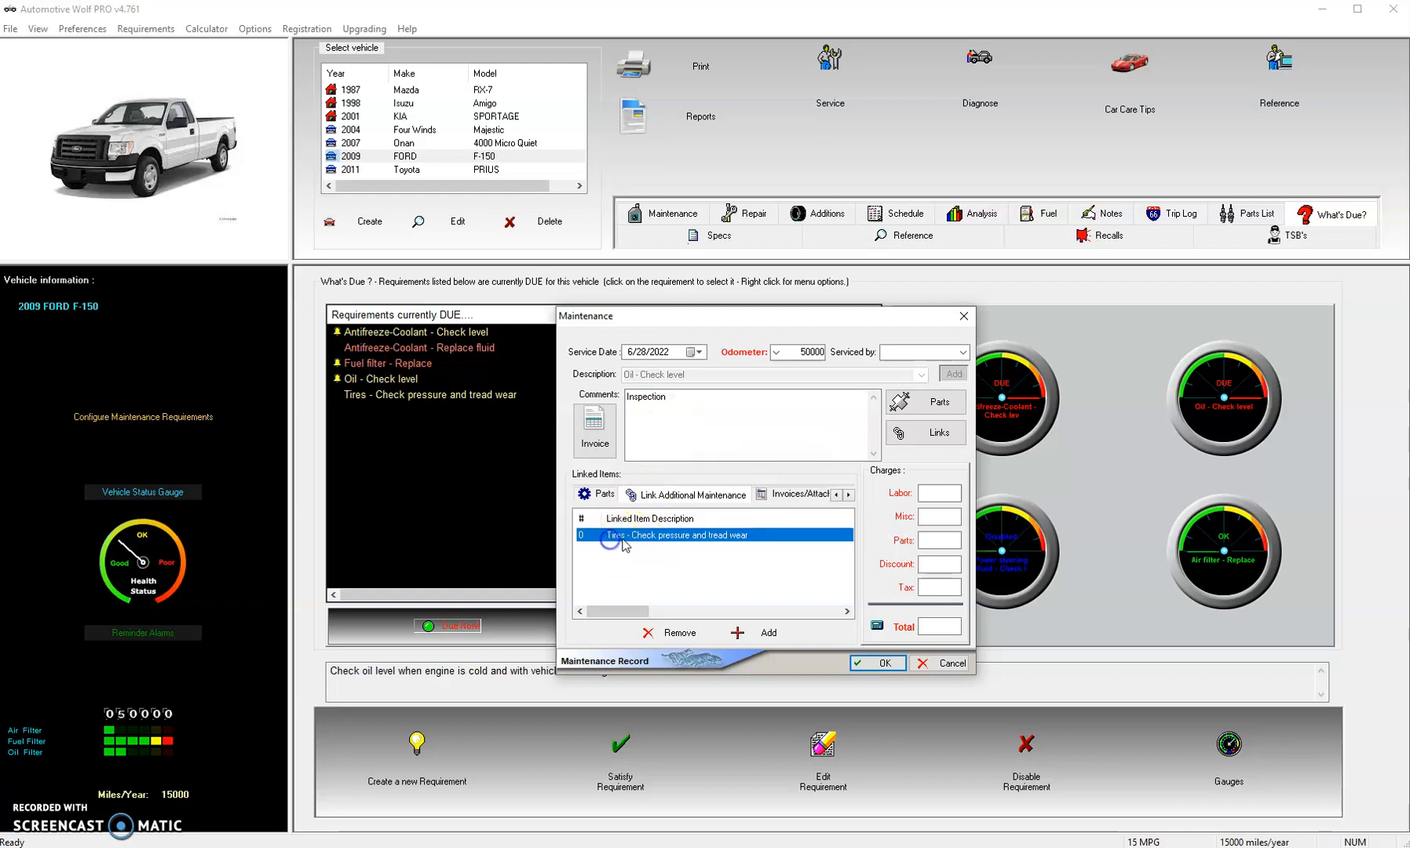
click(638, 379)
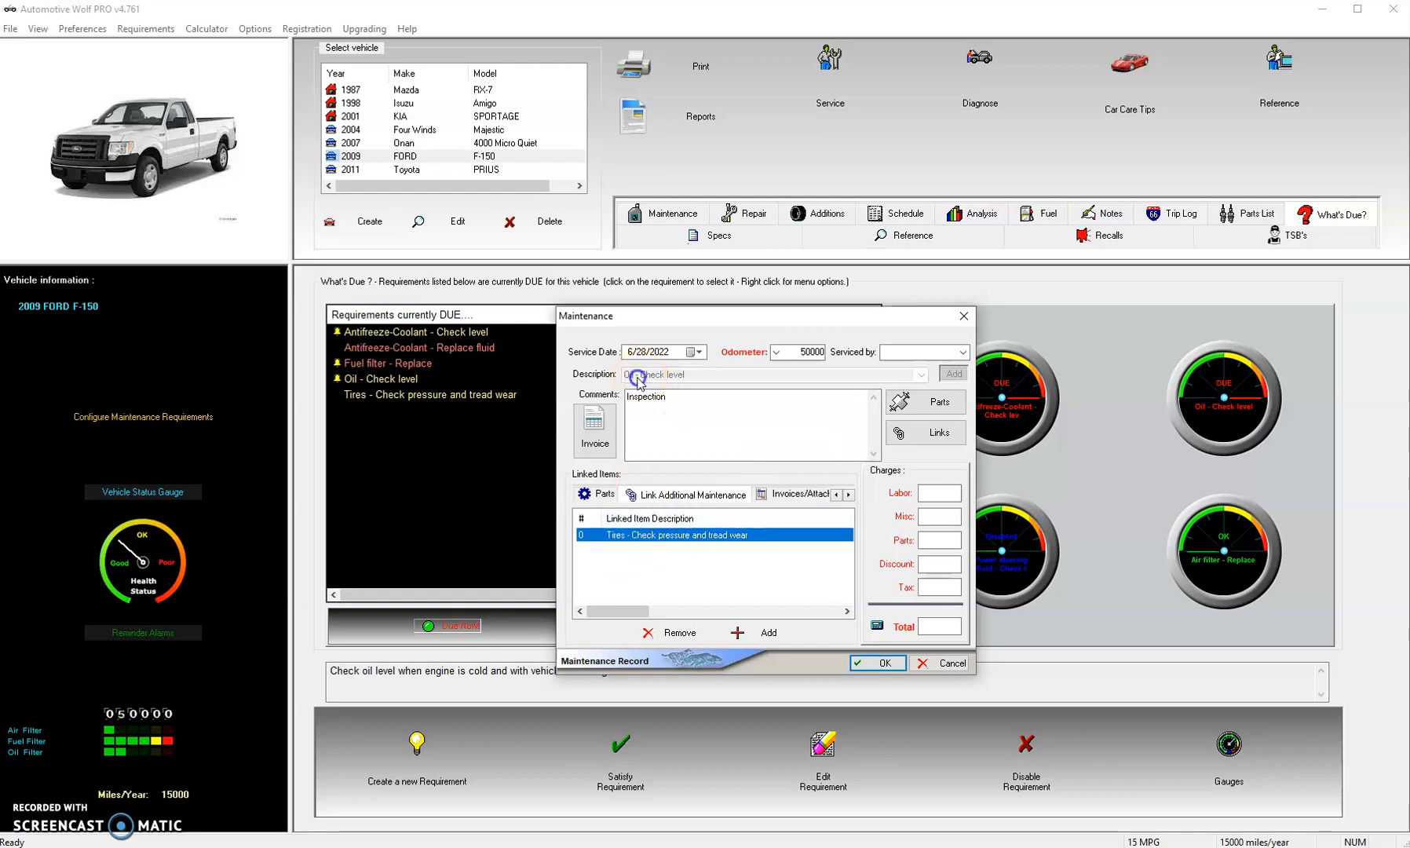
click(893, 664)
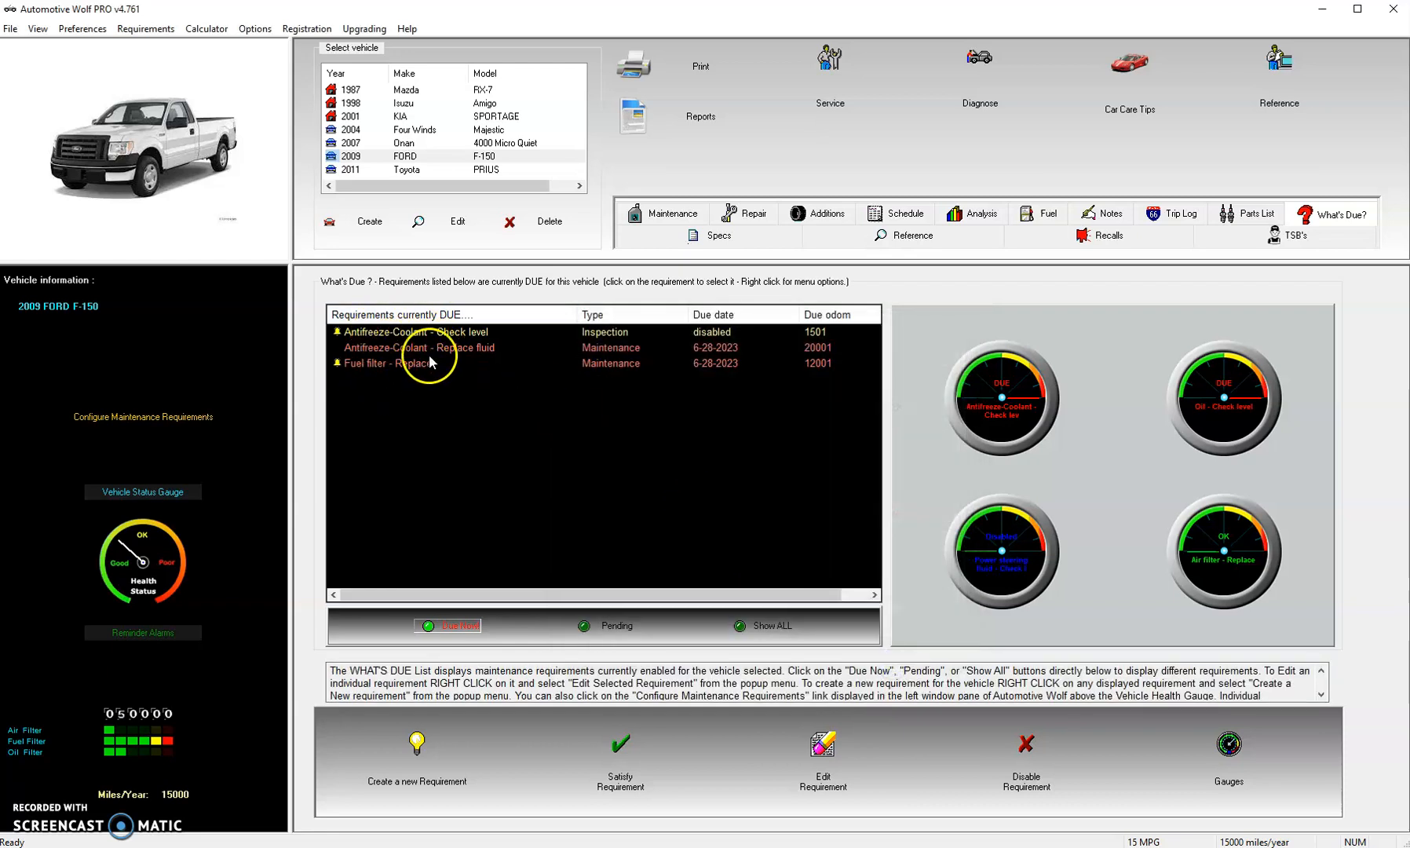
Check the oil level and tire inspections among the pending requirements and return to the requirements due now.
click(615, 627)
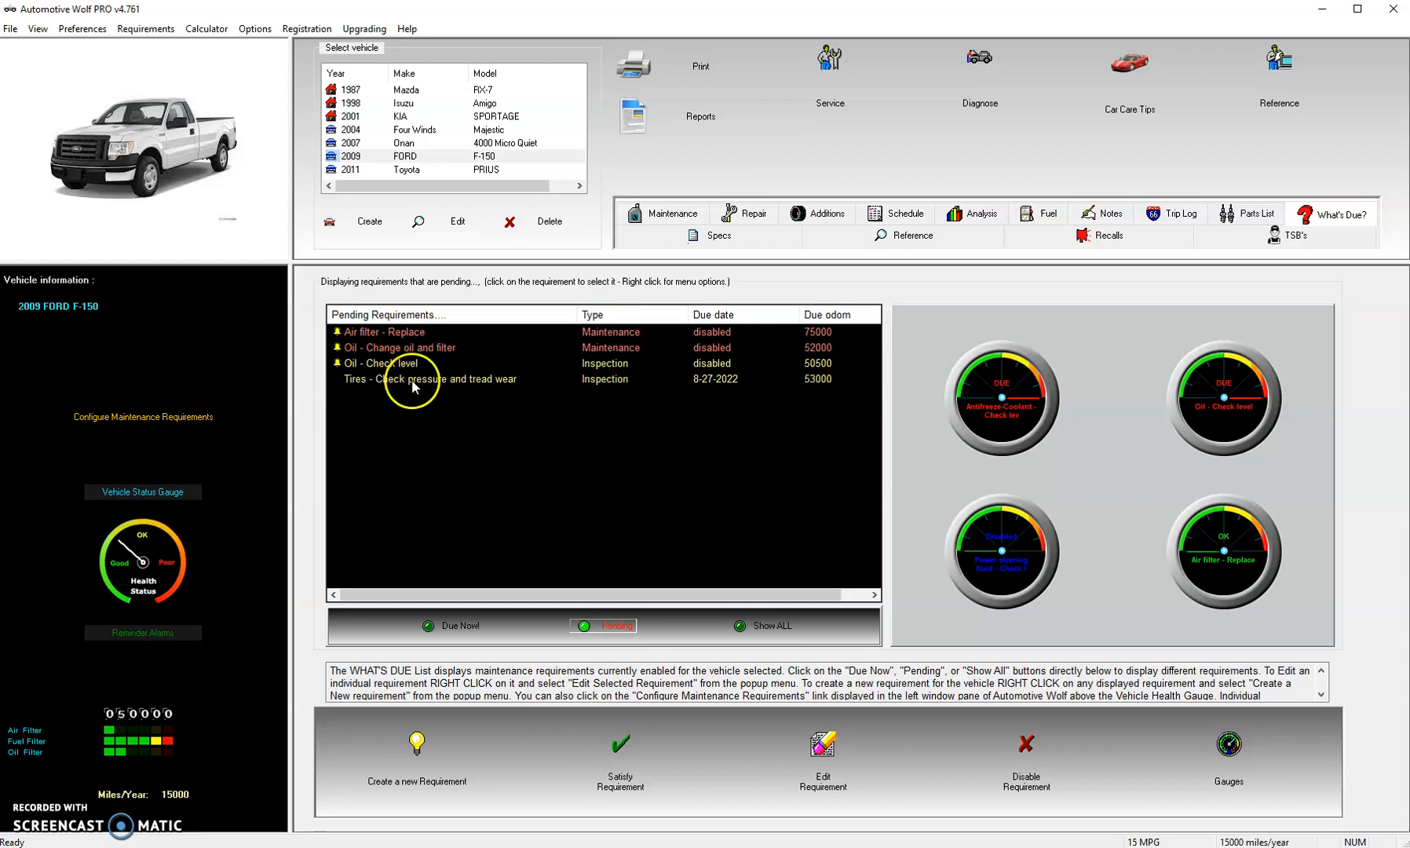
click(455, 628)
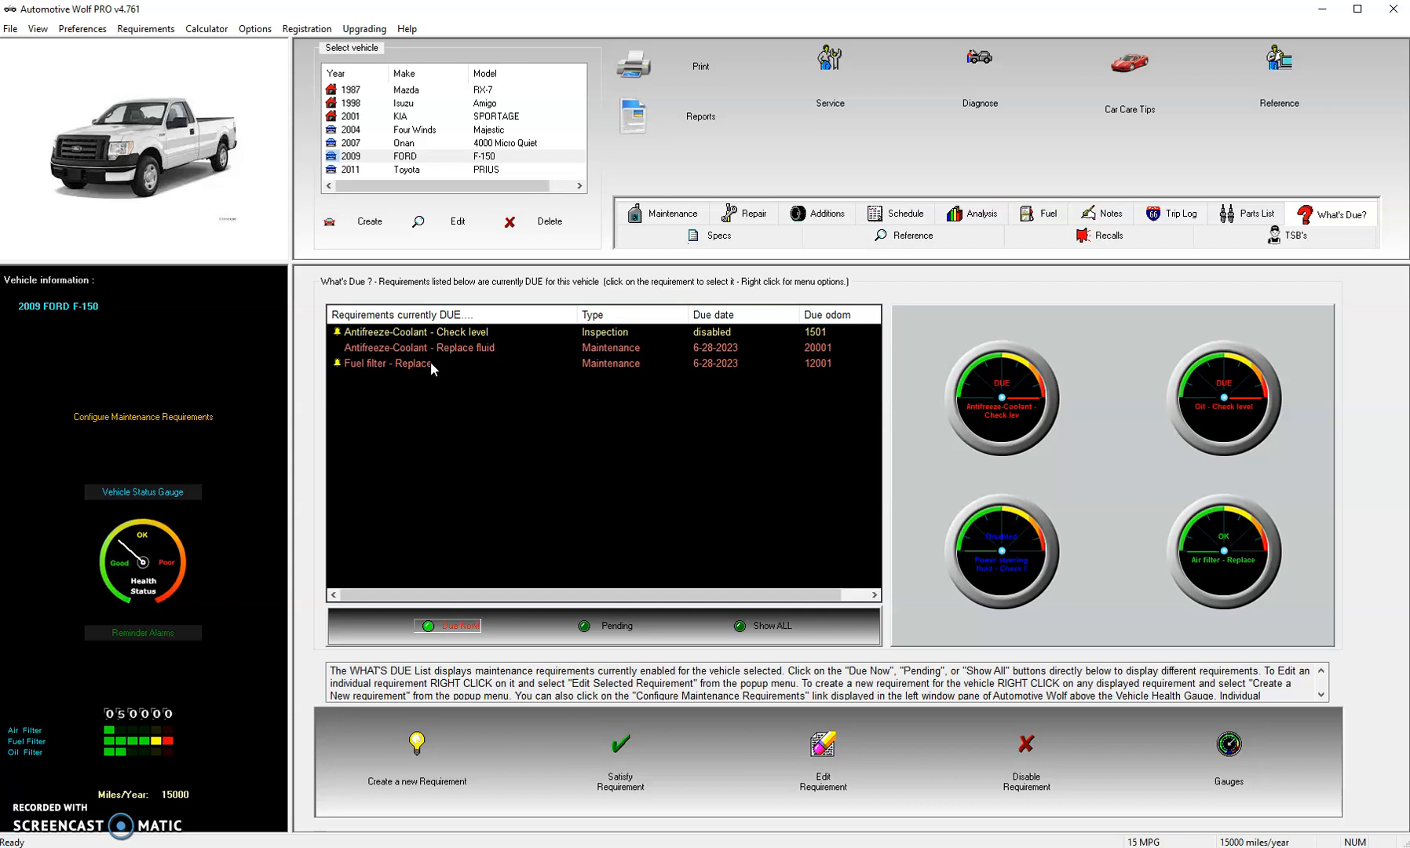
Inspect the linked items of the Oil - Check level record in the maintenance log and close the record without changes.
click(673, 216)
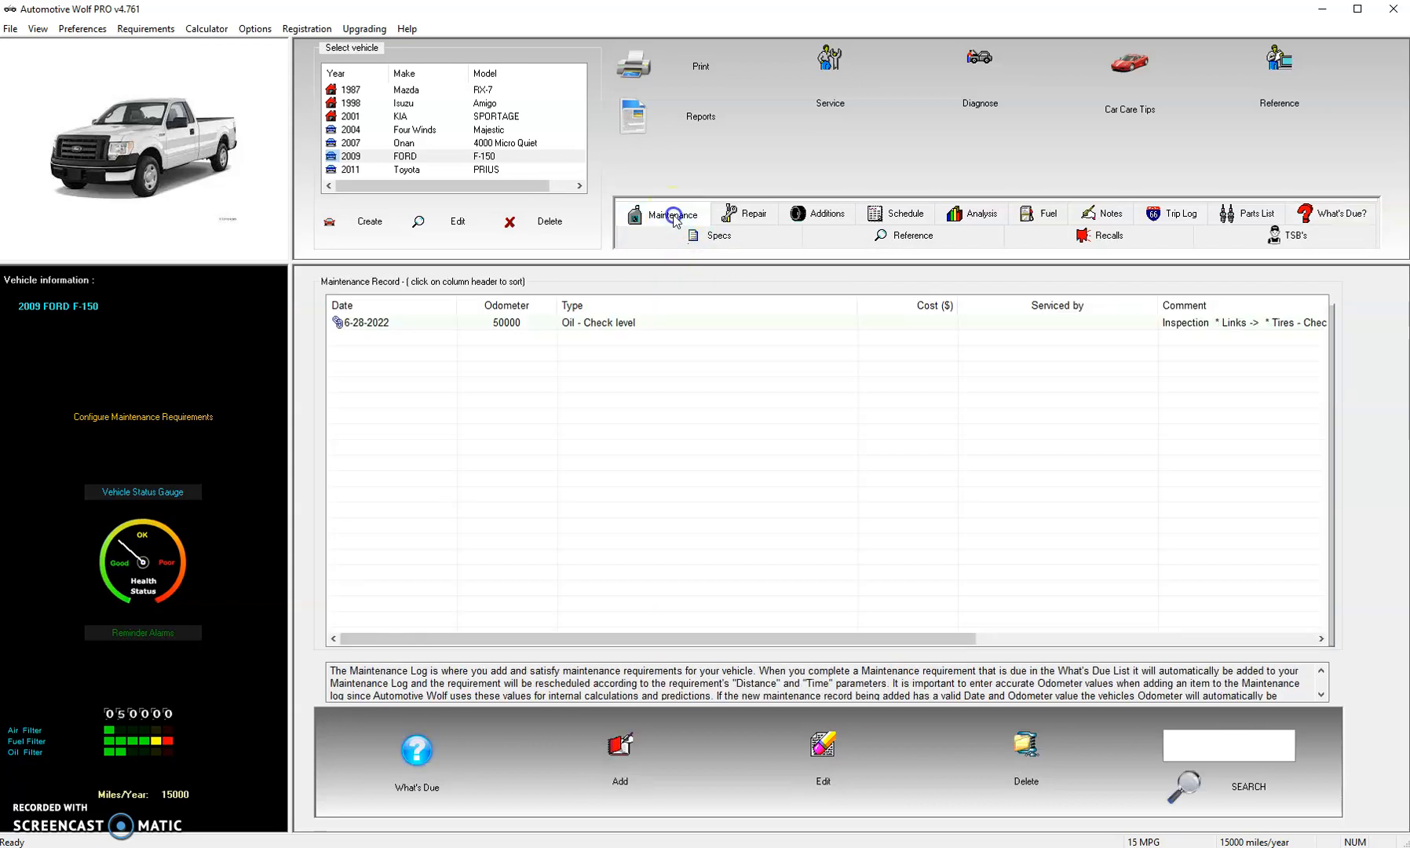
click(610, 326)
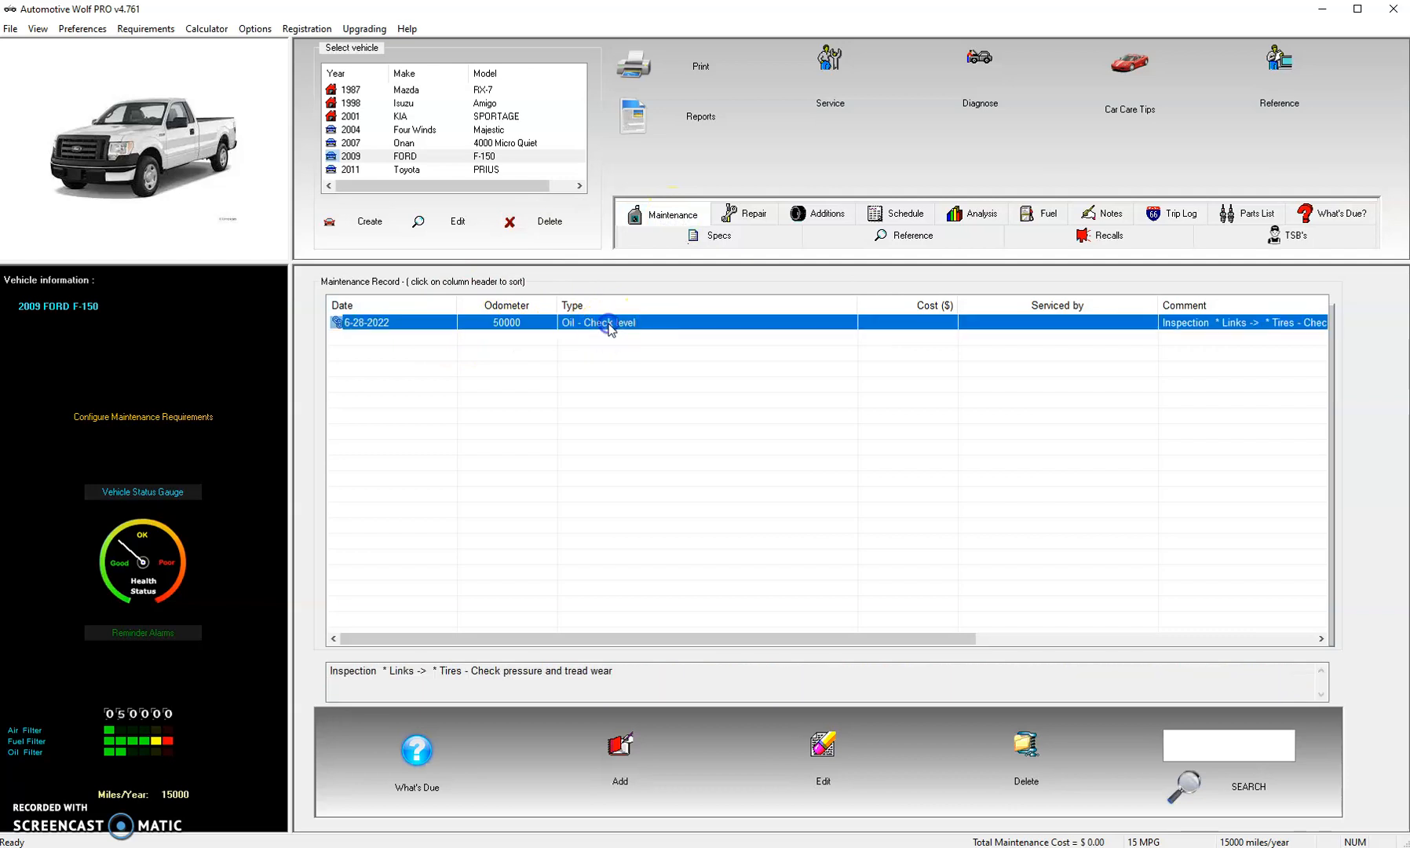
double_click(610, 326)
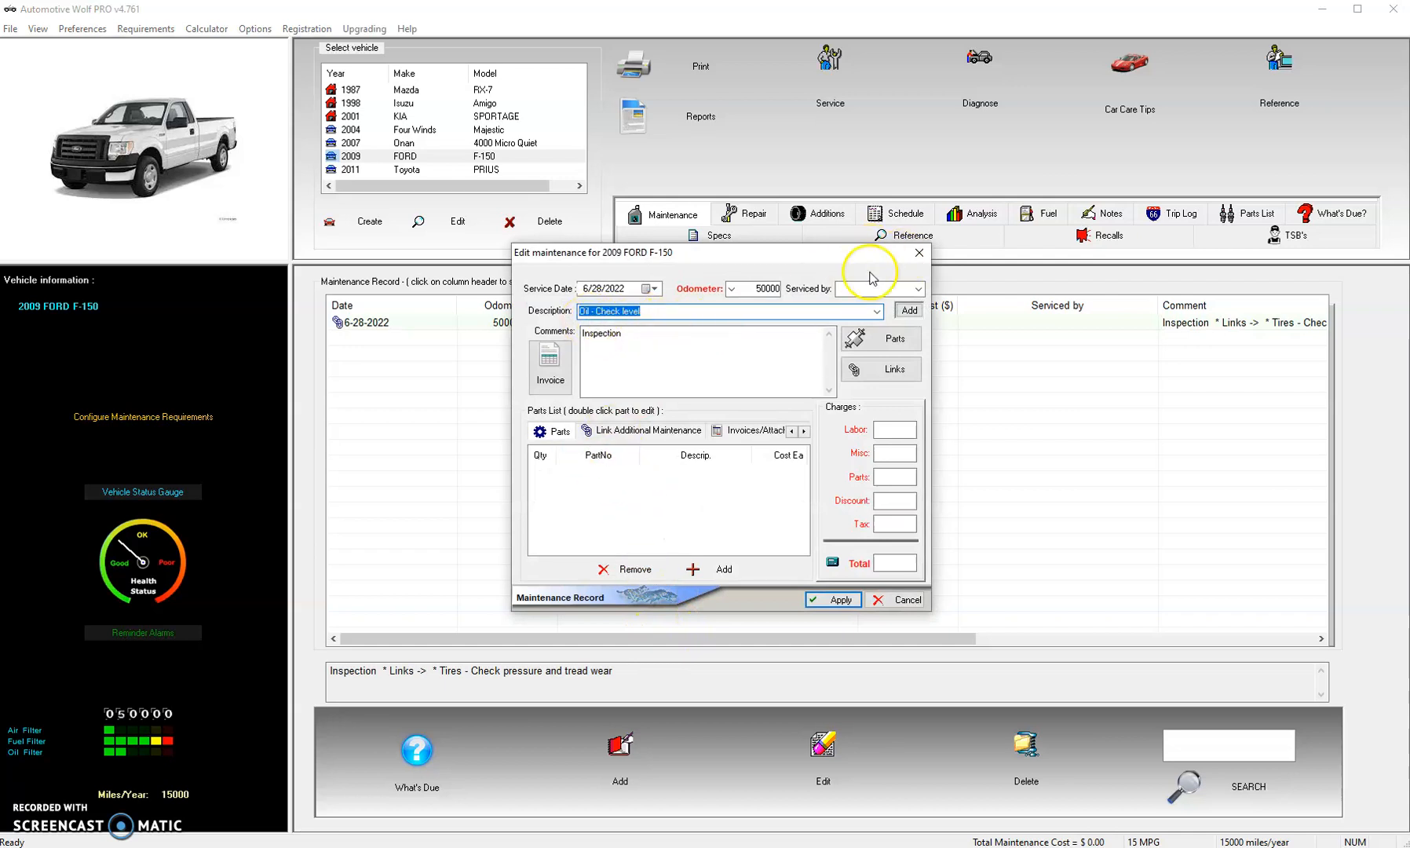
click(654, 431)
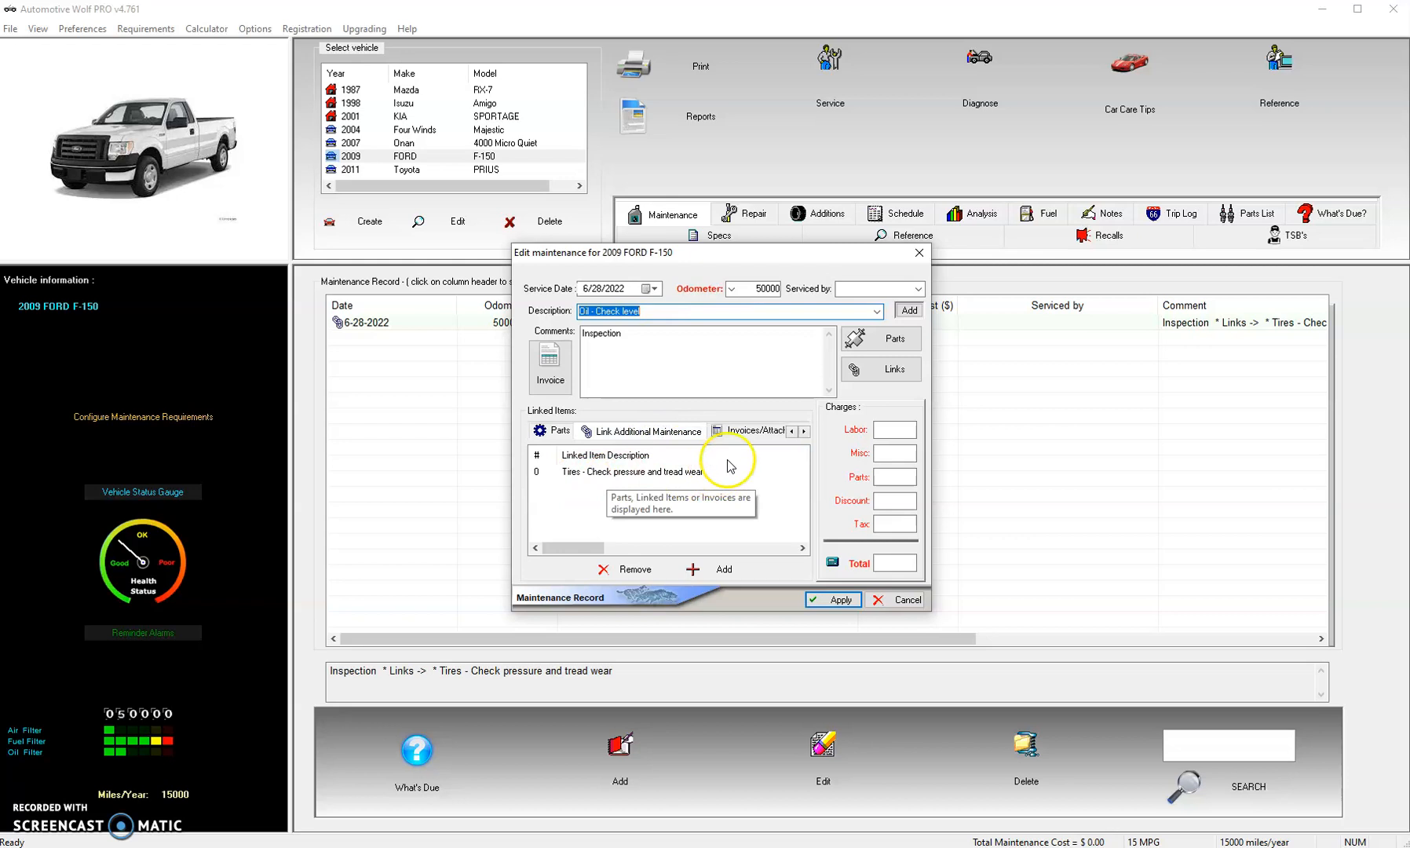
click(919, 253)
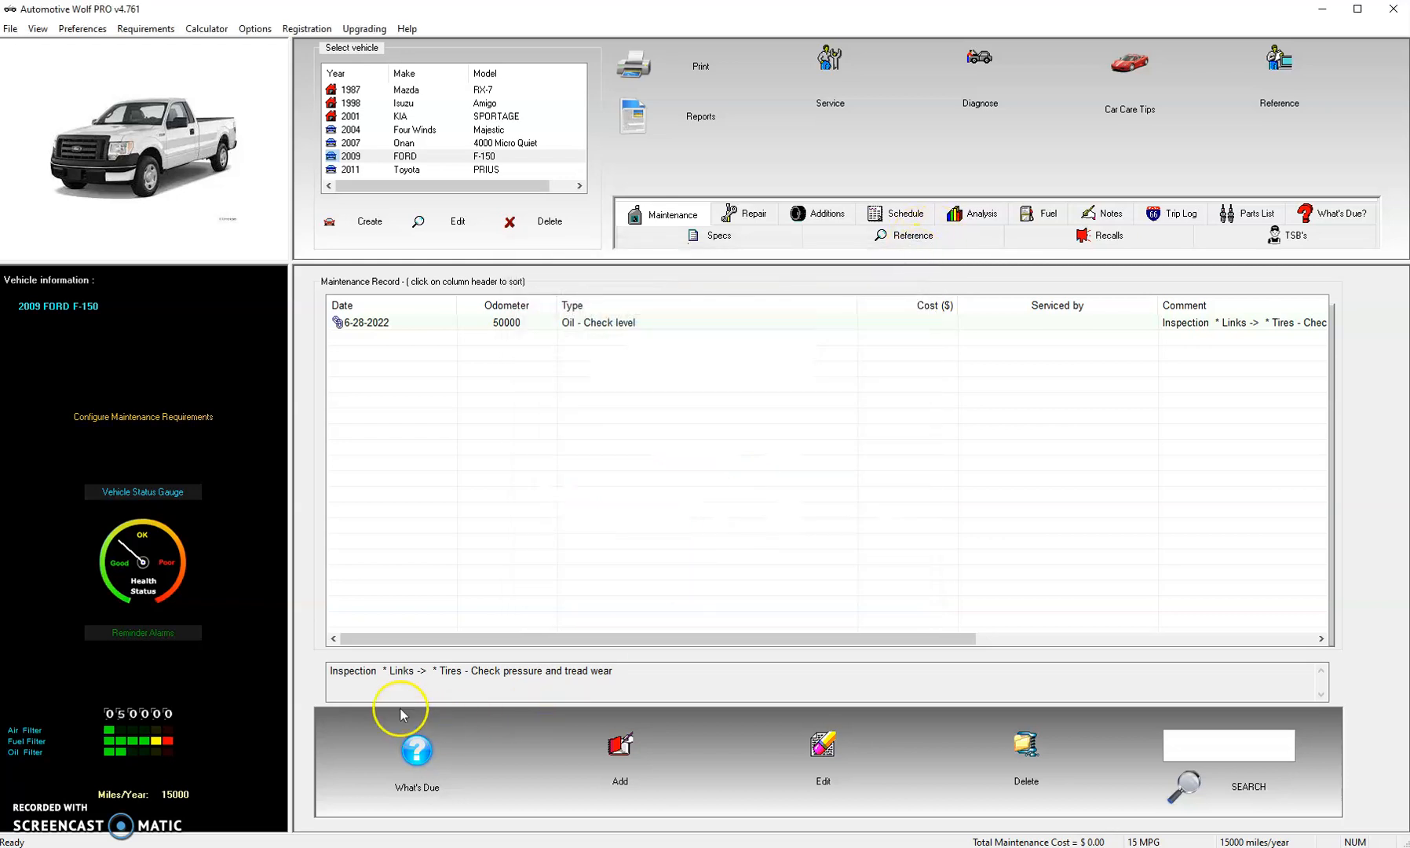
click(364, 323)
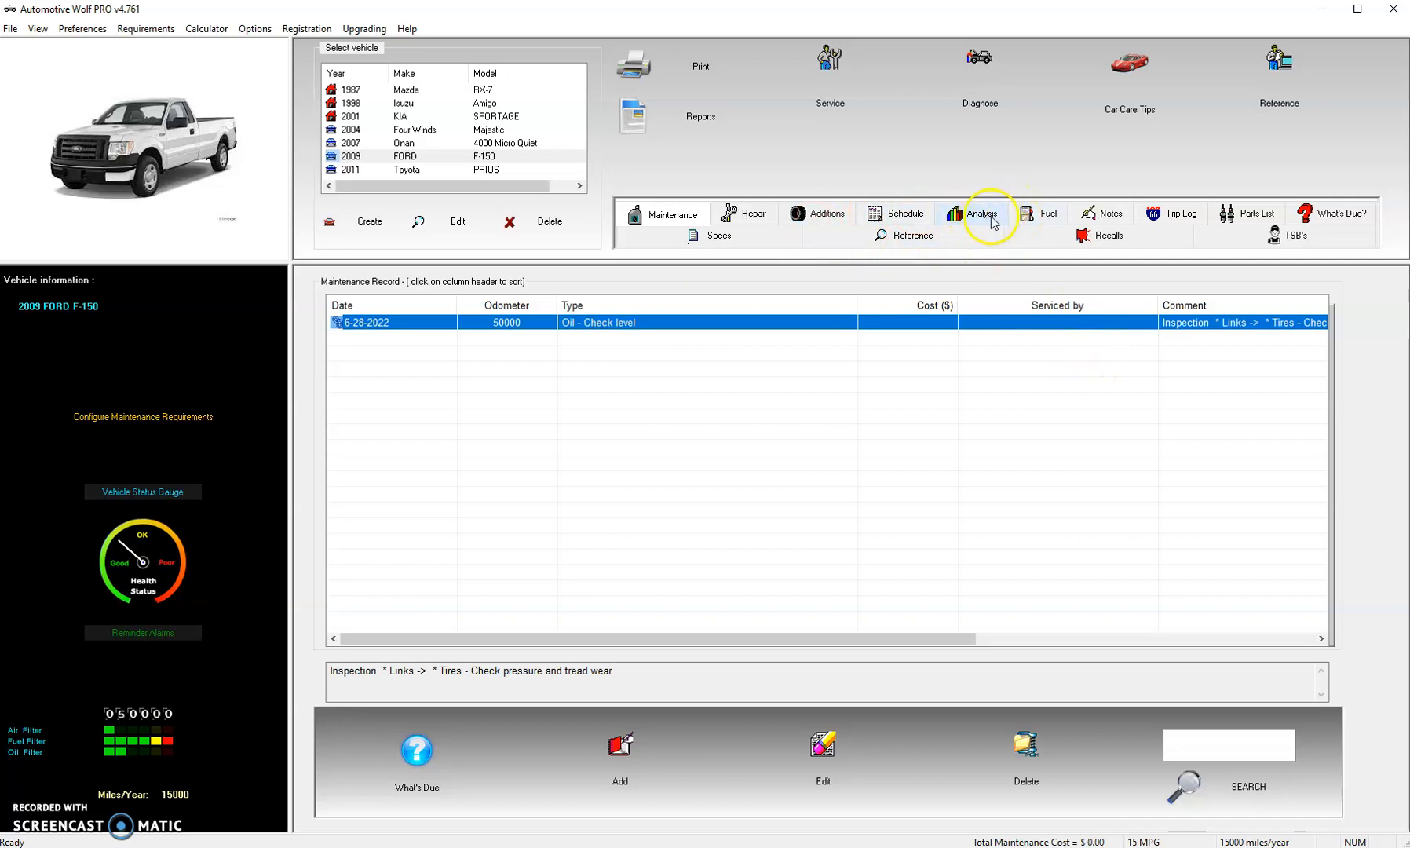
View the F-150's fuel usage record and its parts list.
click(1052, 222)
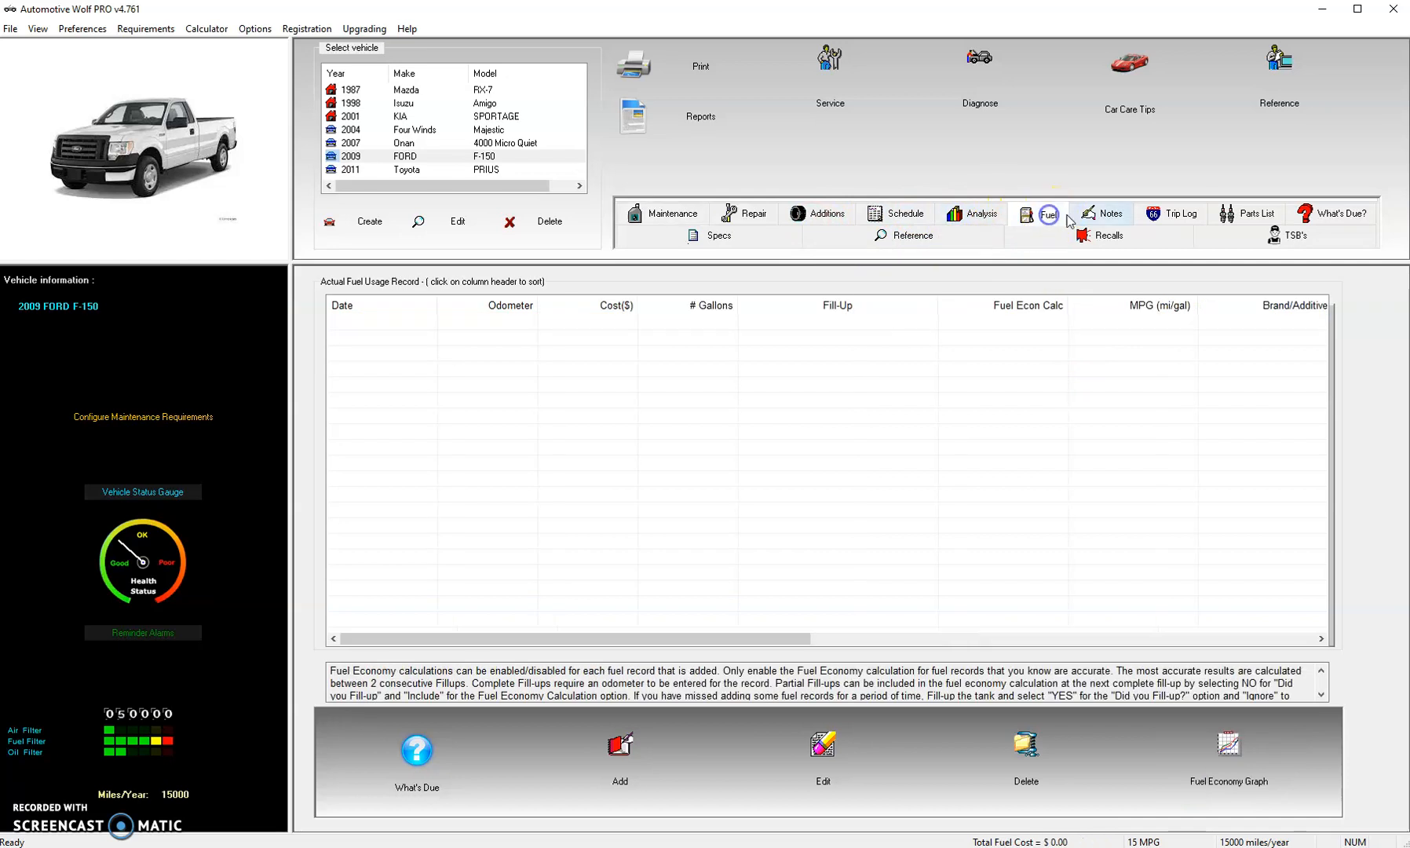
click(1250, 219)
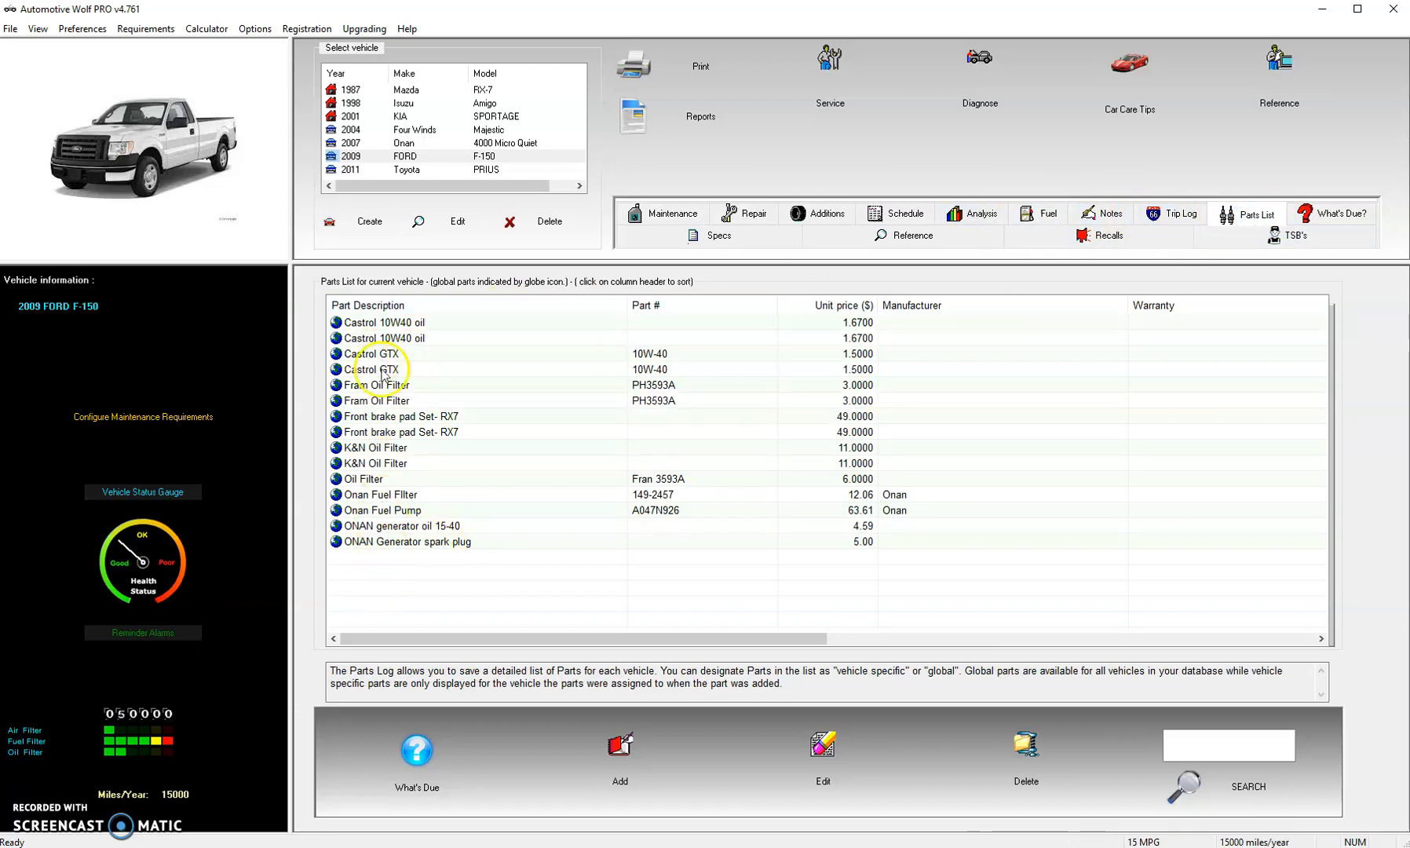
Load the manufacturer specifications for the 2009 Ford F-150 from the vehicle specifications database.
click(721, 237)
click(765, 486)
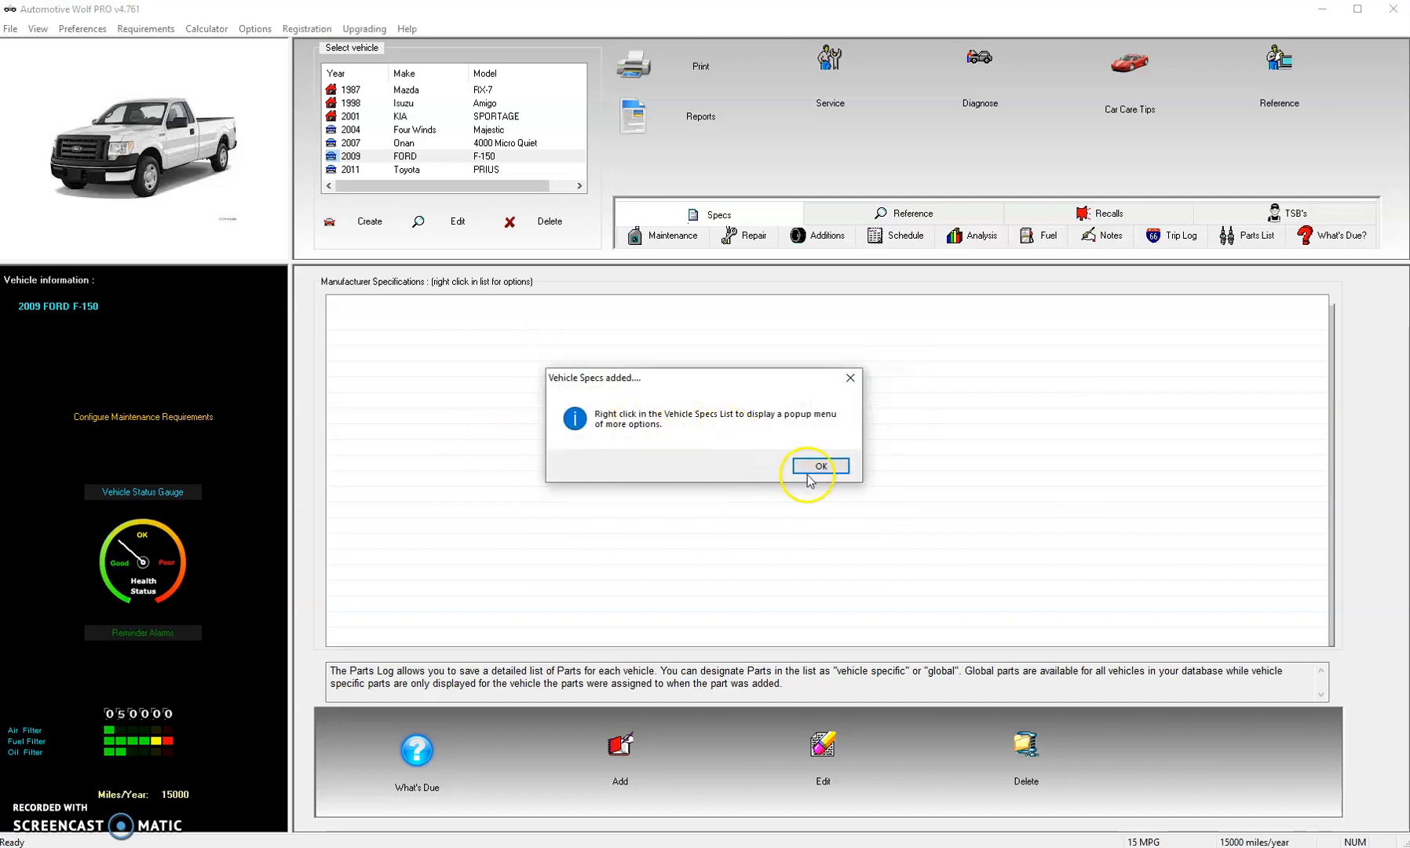
click(810, 475)
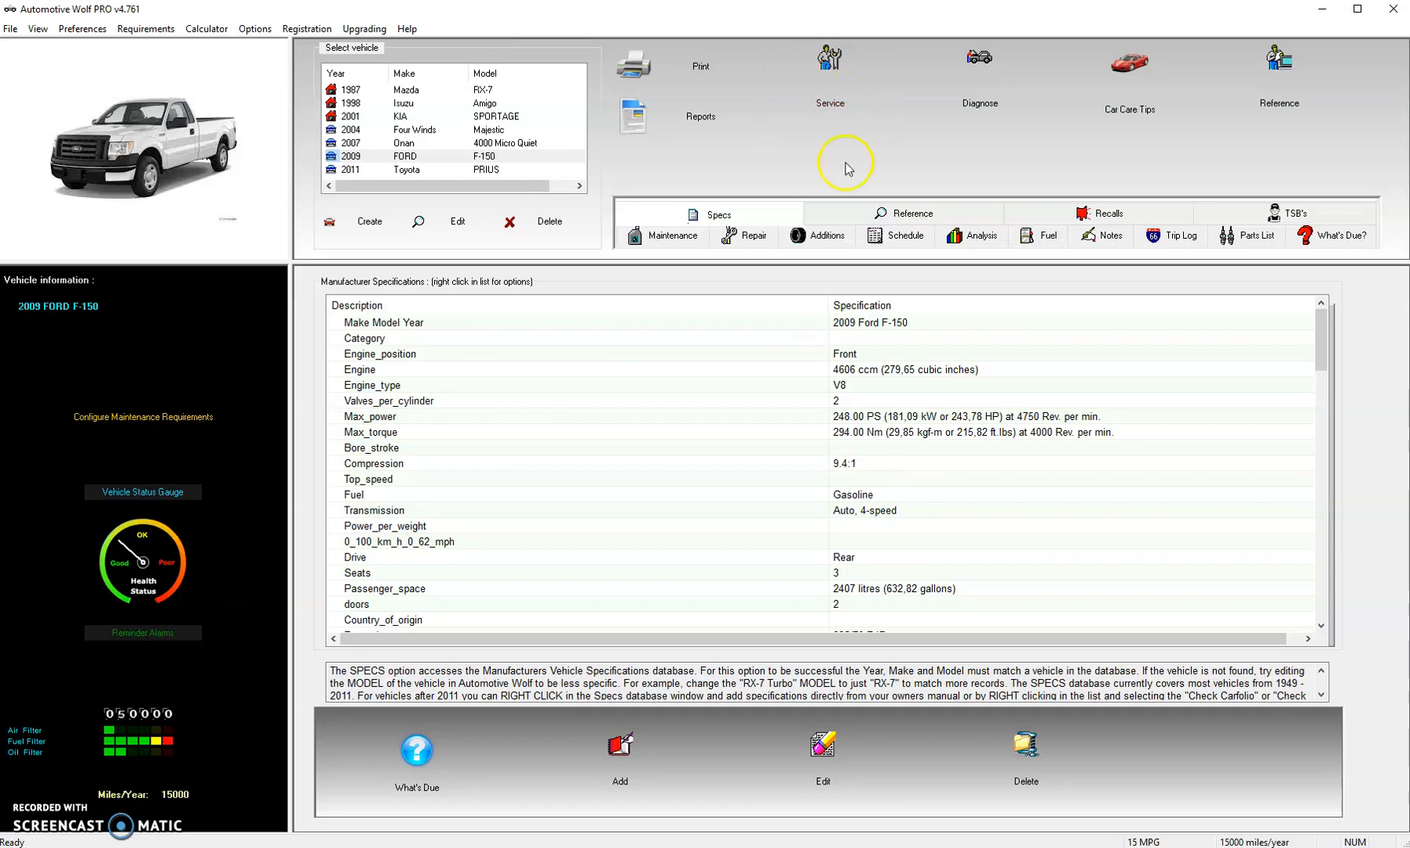
Examine the options for the specifications list and review its entries from engine and power data through tires, dimensions, brakes and fuel consumption.
right_click(952, 434)
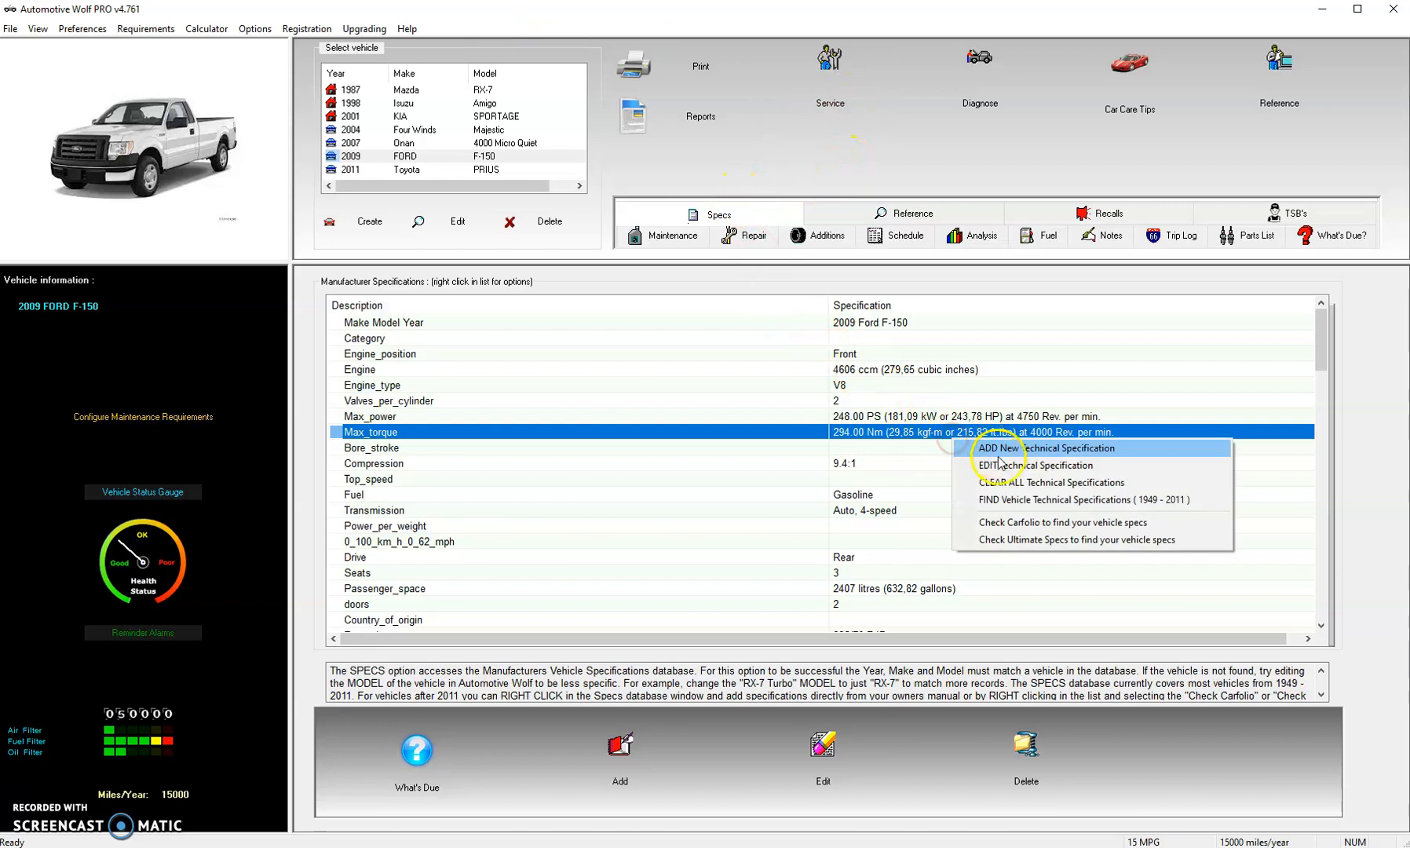
click(658, 376)
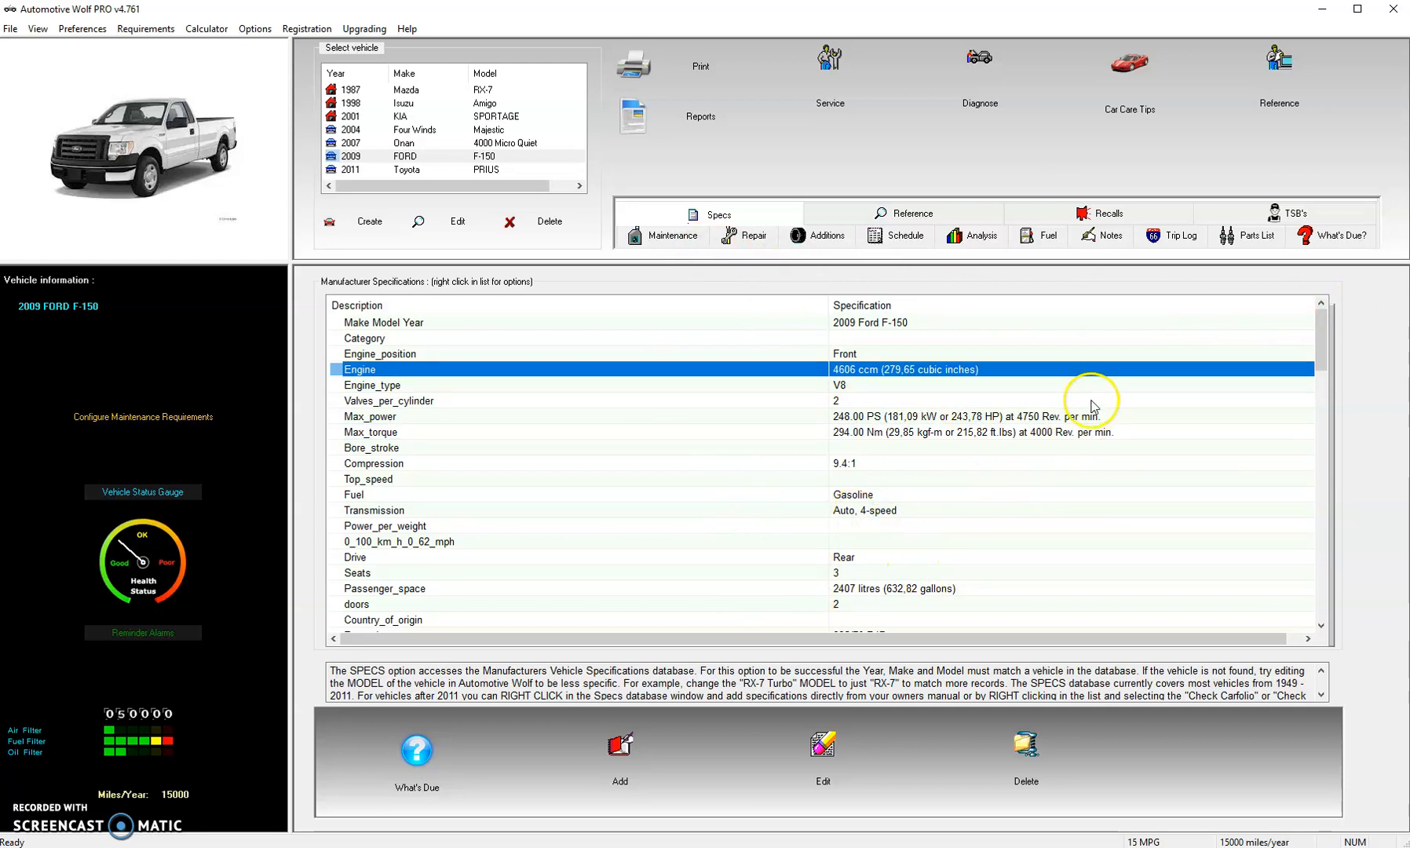
drag(1324, 356, 1299, 340)
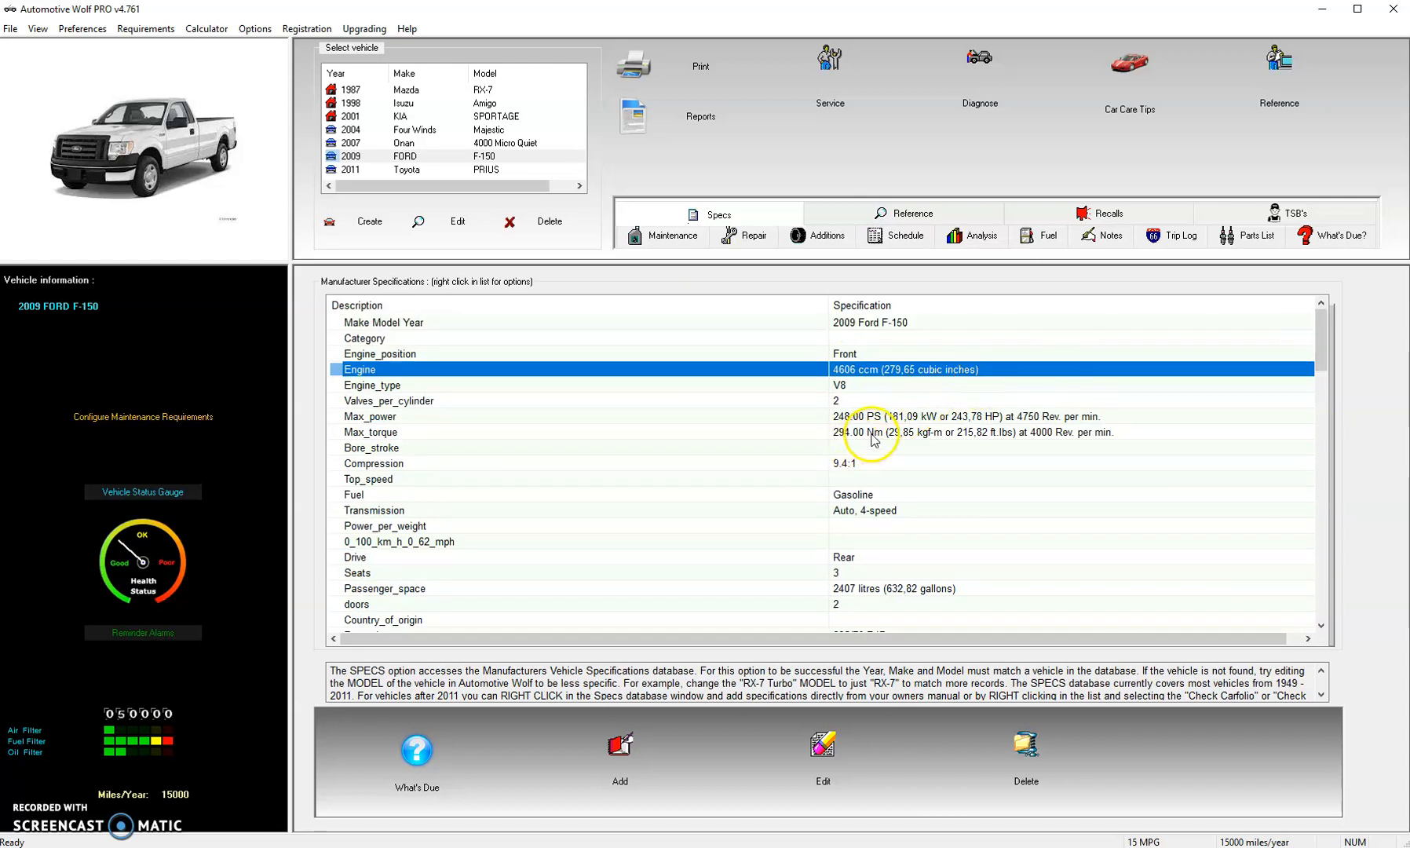
click(410, 417)
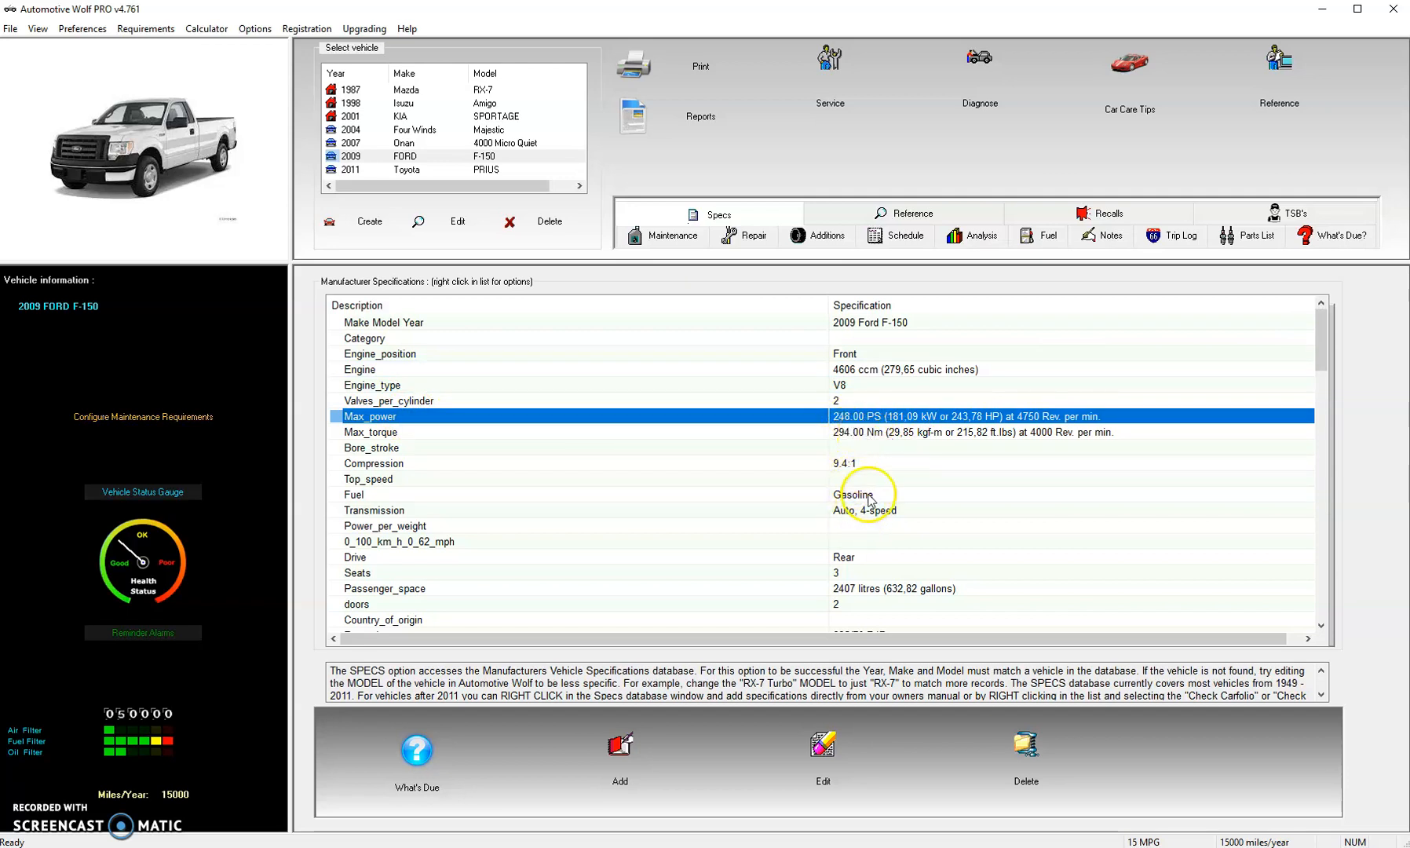
scroll(869, 496, down, 2)
scroll(864, 509, down, 1)
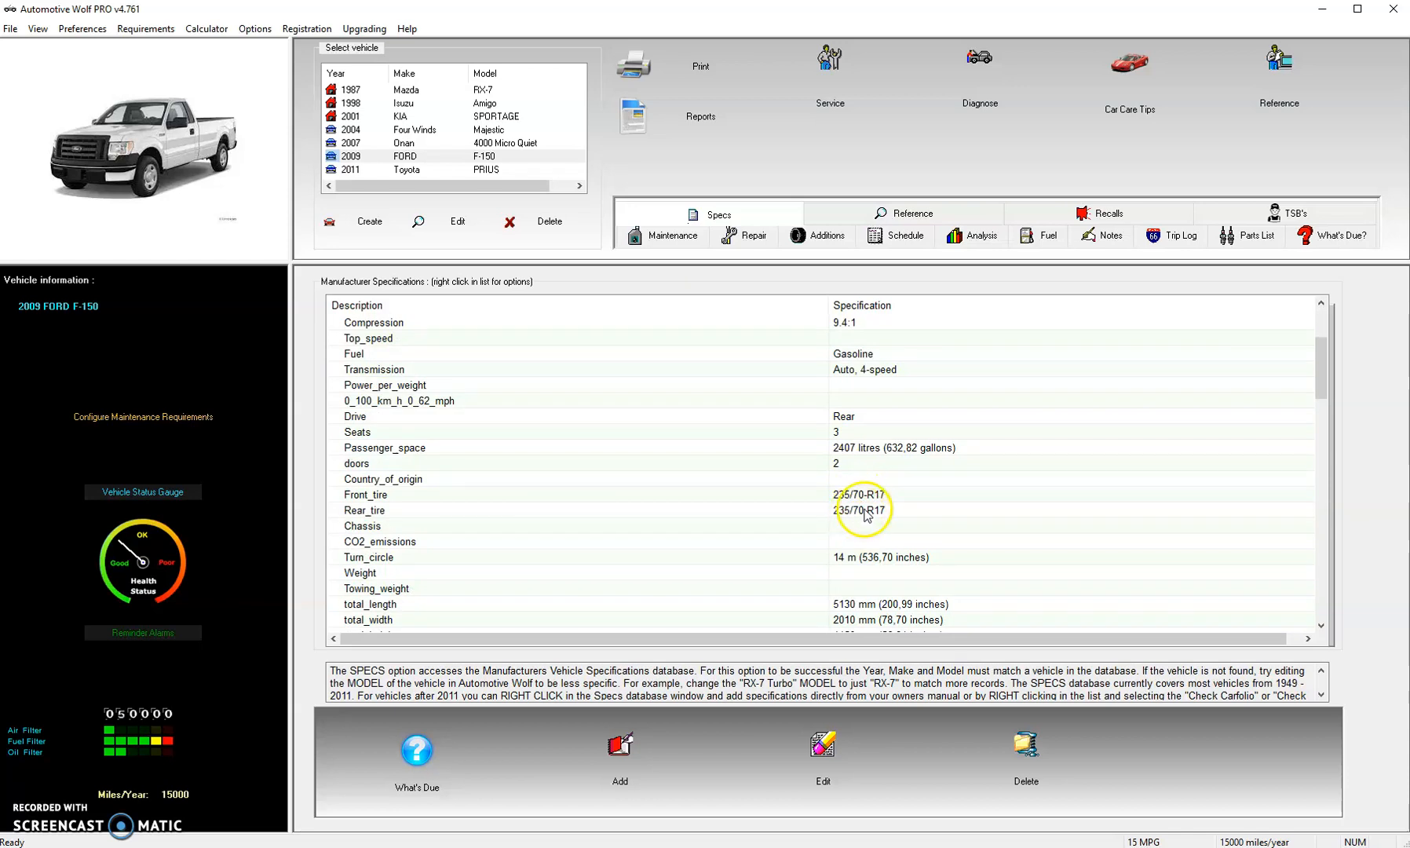
scroll(867, 559, down, 2)
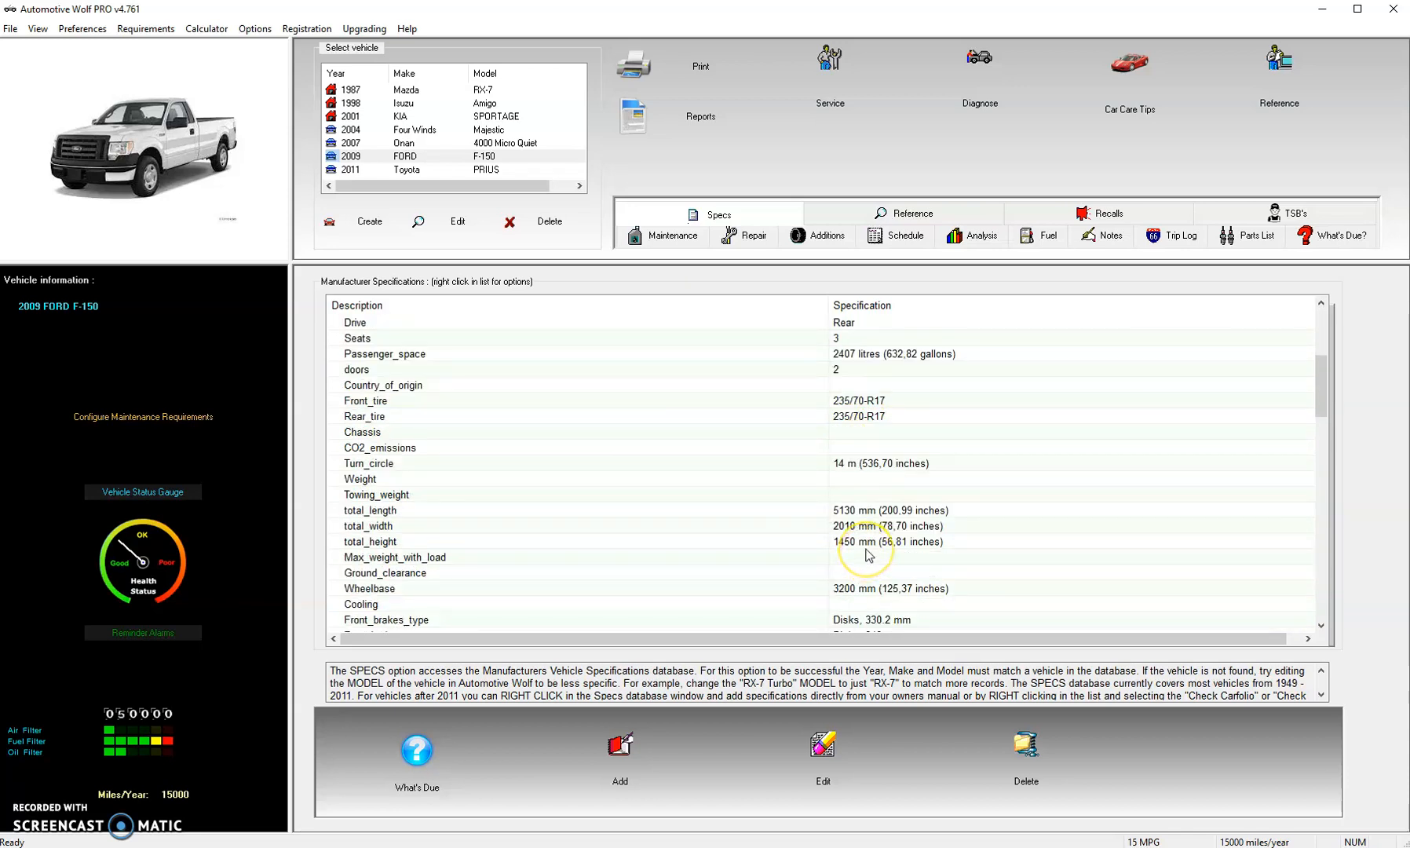
scroll(868, 555, down, 2)
scroll(868, 555, down, 3)
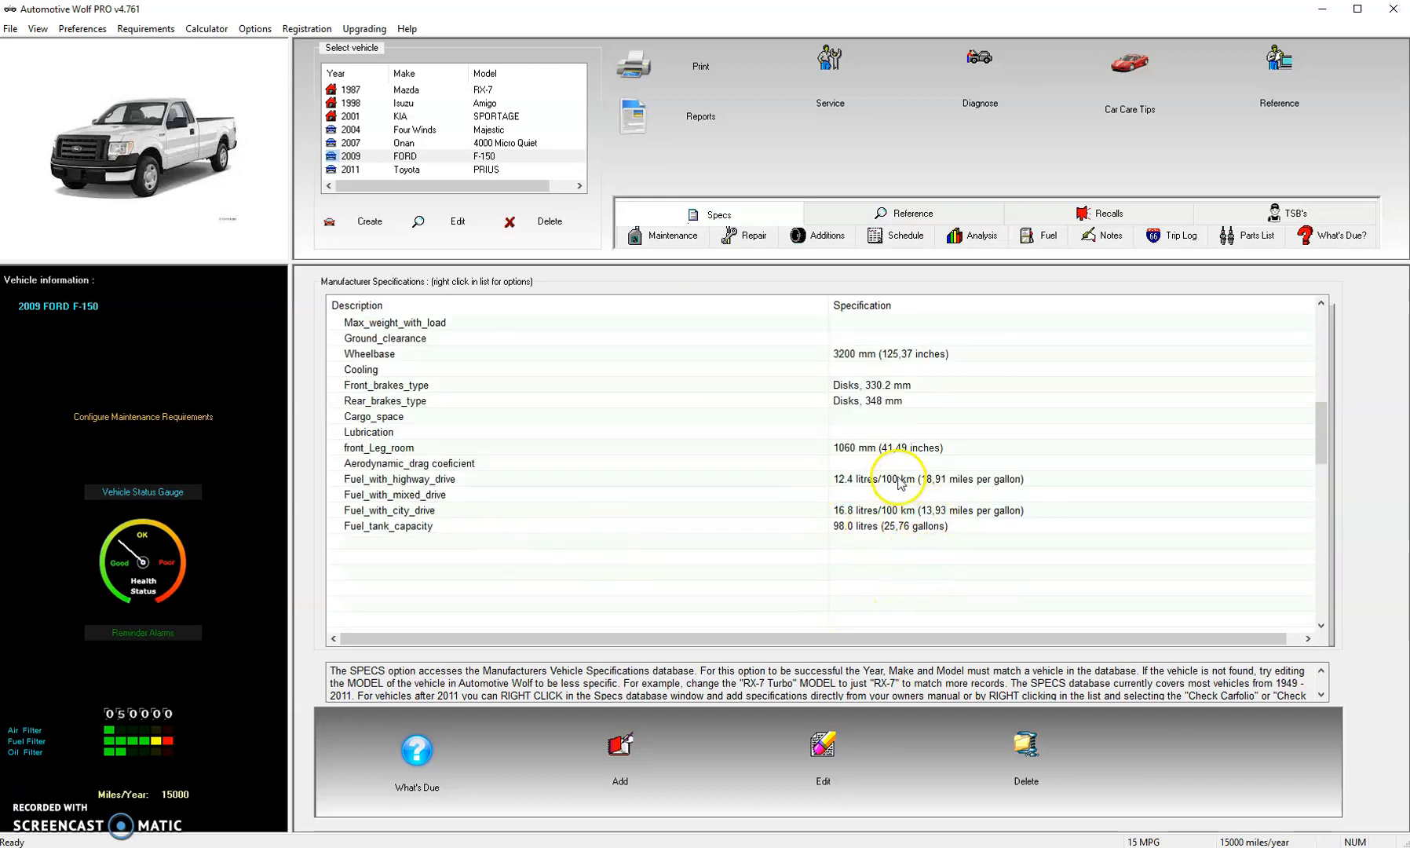
scroll(899, 474, up, 3)
scroll(899, 475, up, 7)
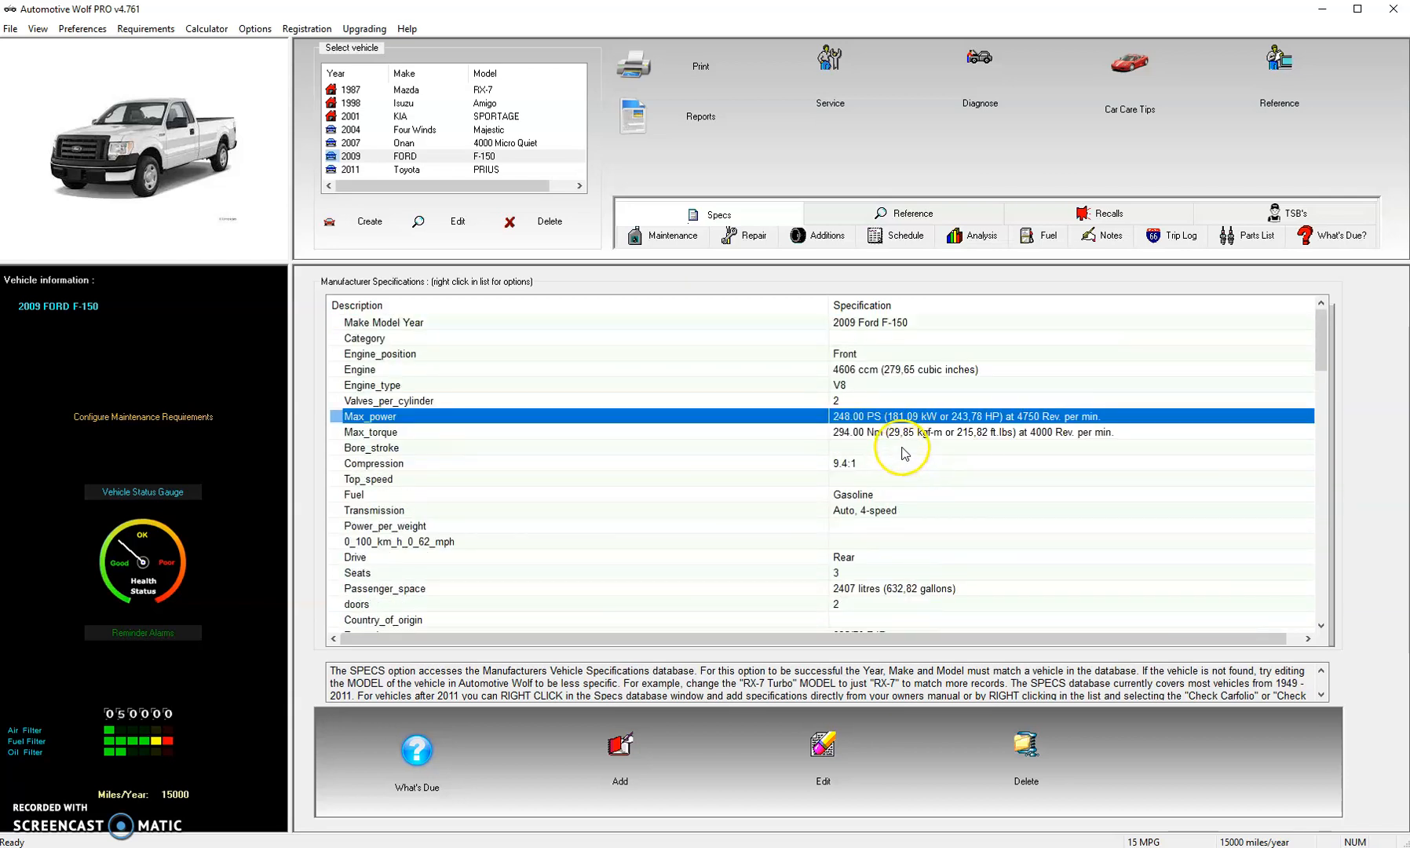